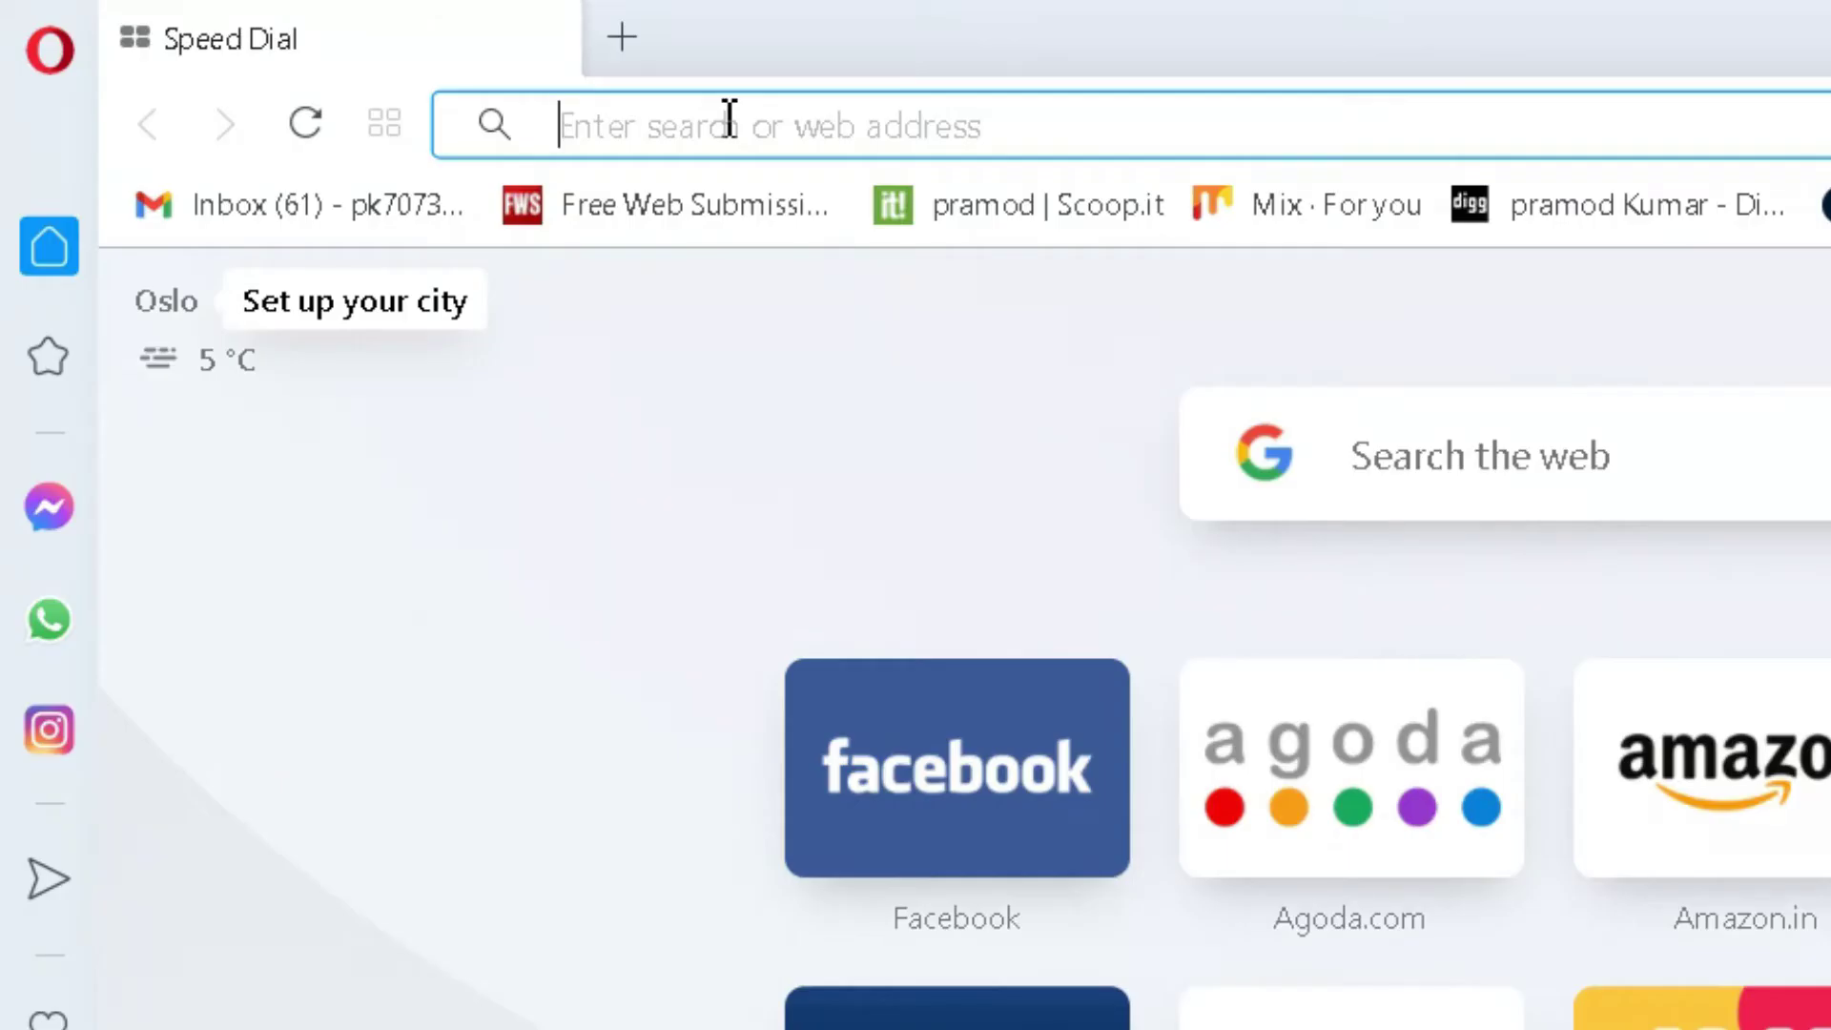
# Go to the coolfreecv website and open its free PDF CV builder page
pyautogui.write('coolfre')
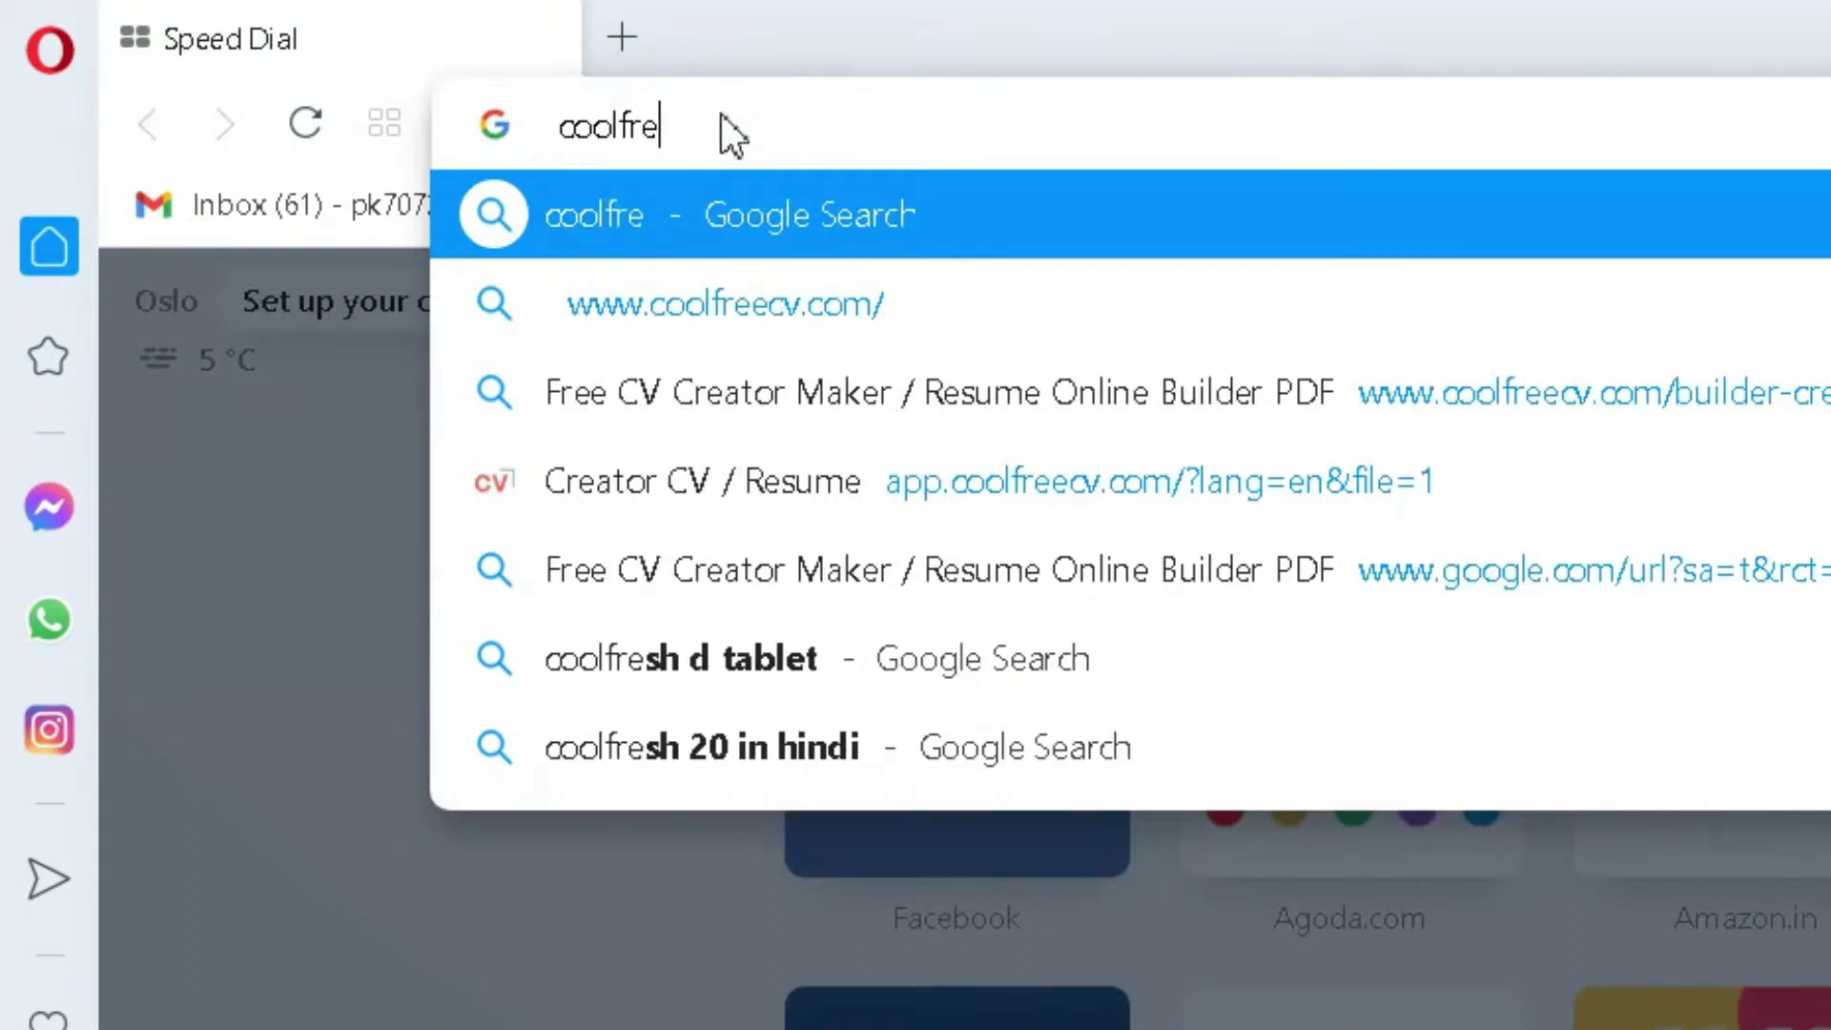
pyautogui.write('ecv')
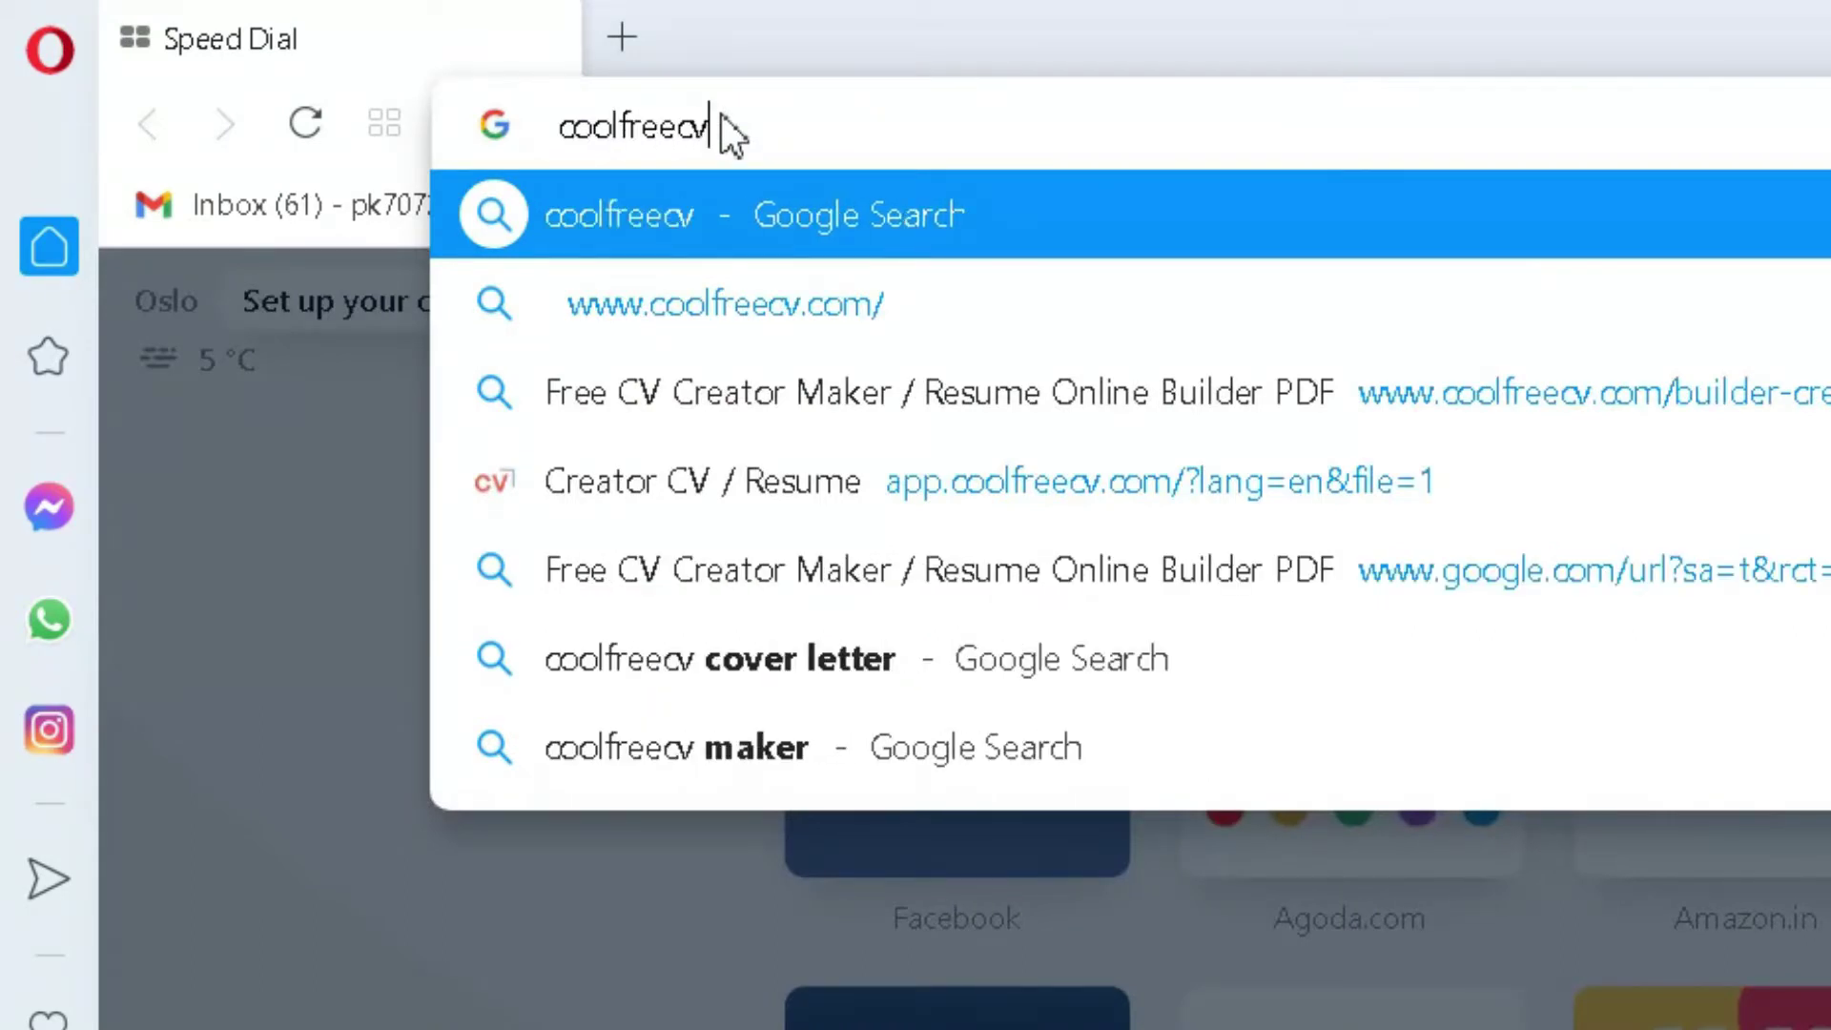
pyautogui.press('Return')
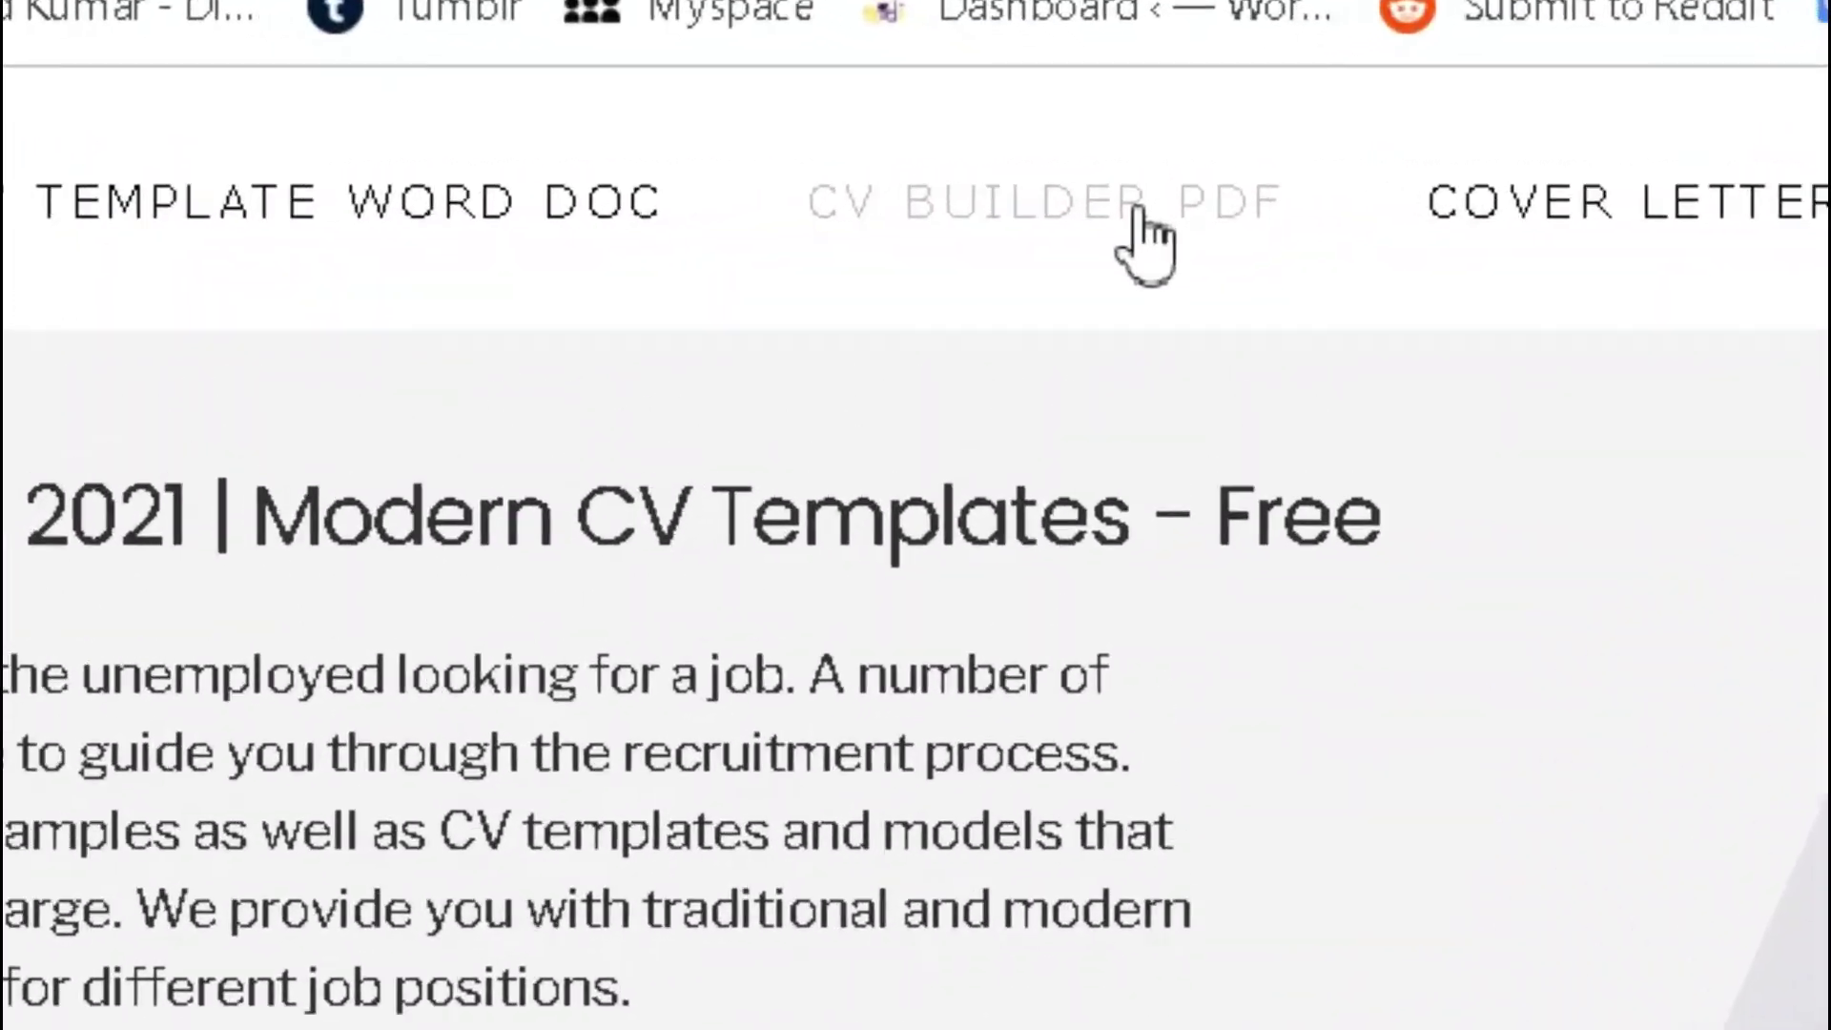
pyautogui.click(1106, 257)
pyautogui.scroll(-2, 901, 534)
pyautogui.scroll(-4, 901, 534)
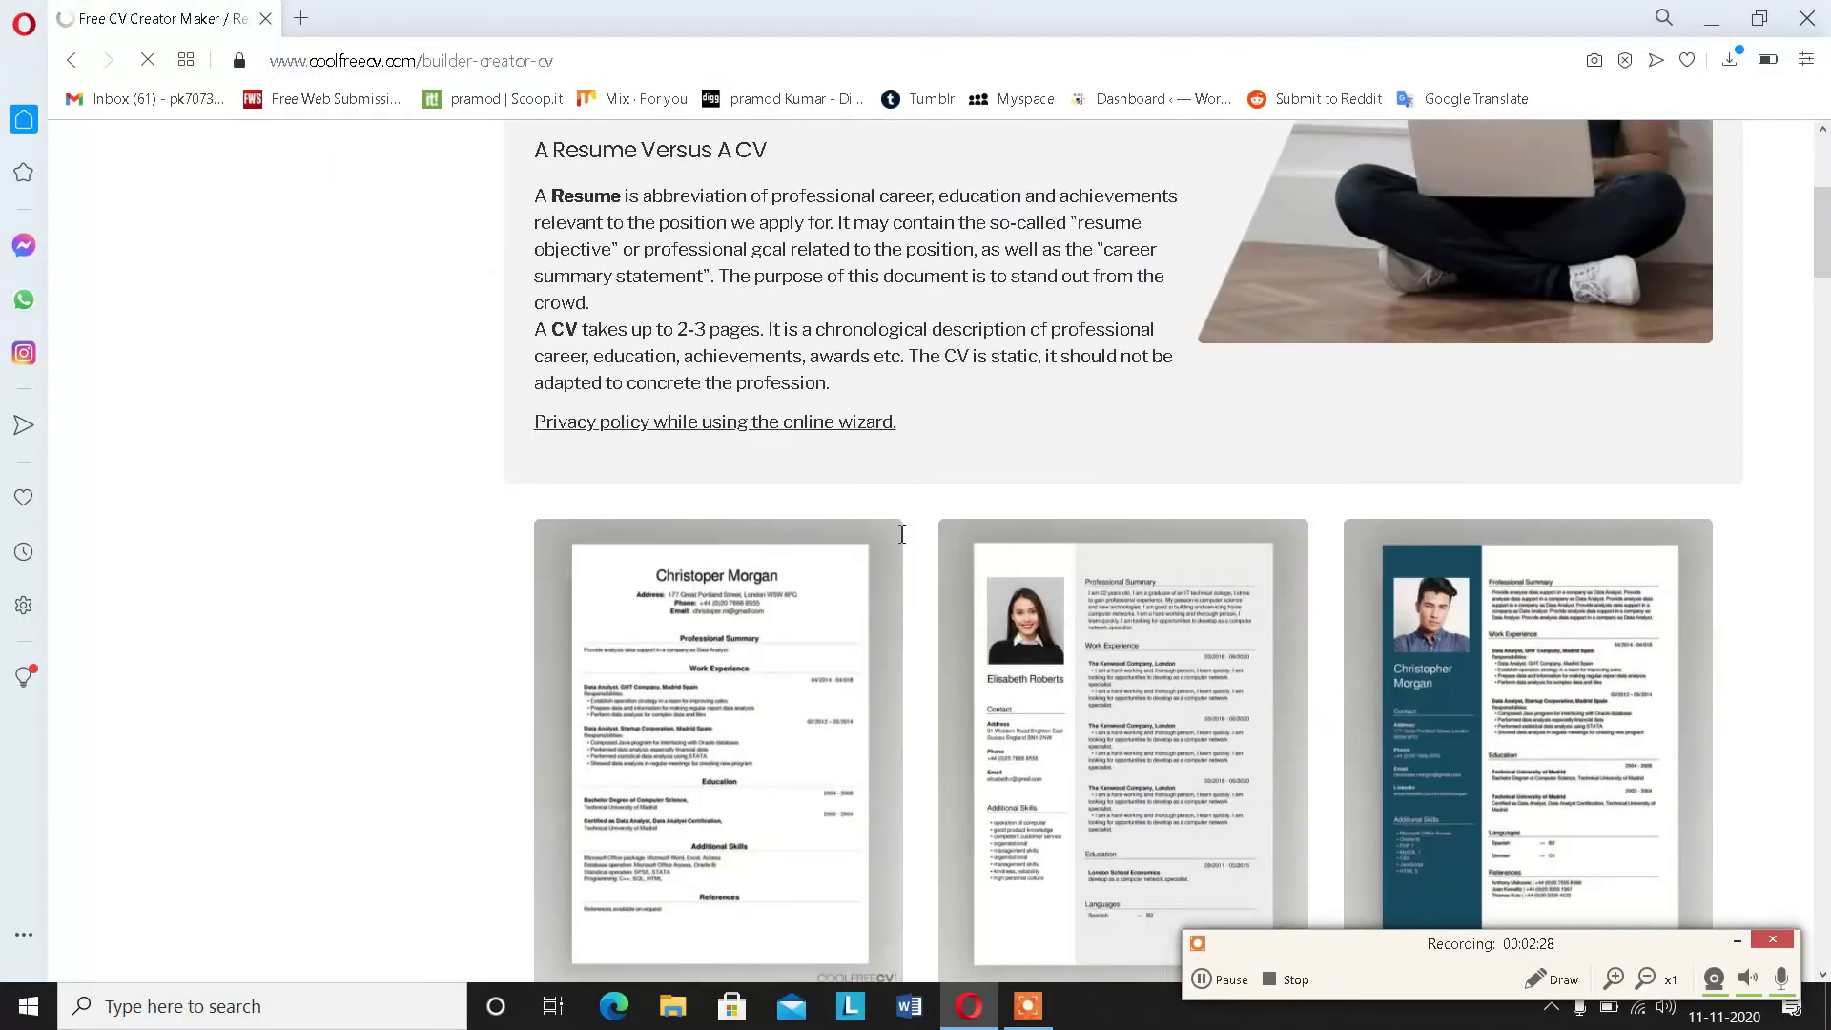
pyautogui.scroll(-5, 901, 534)
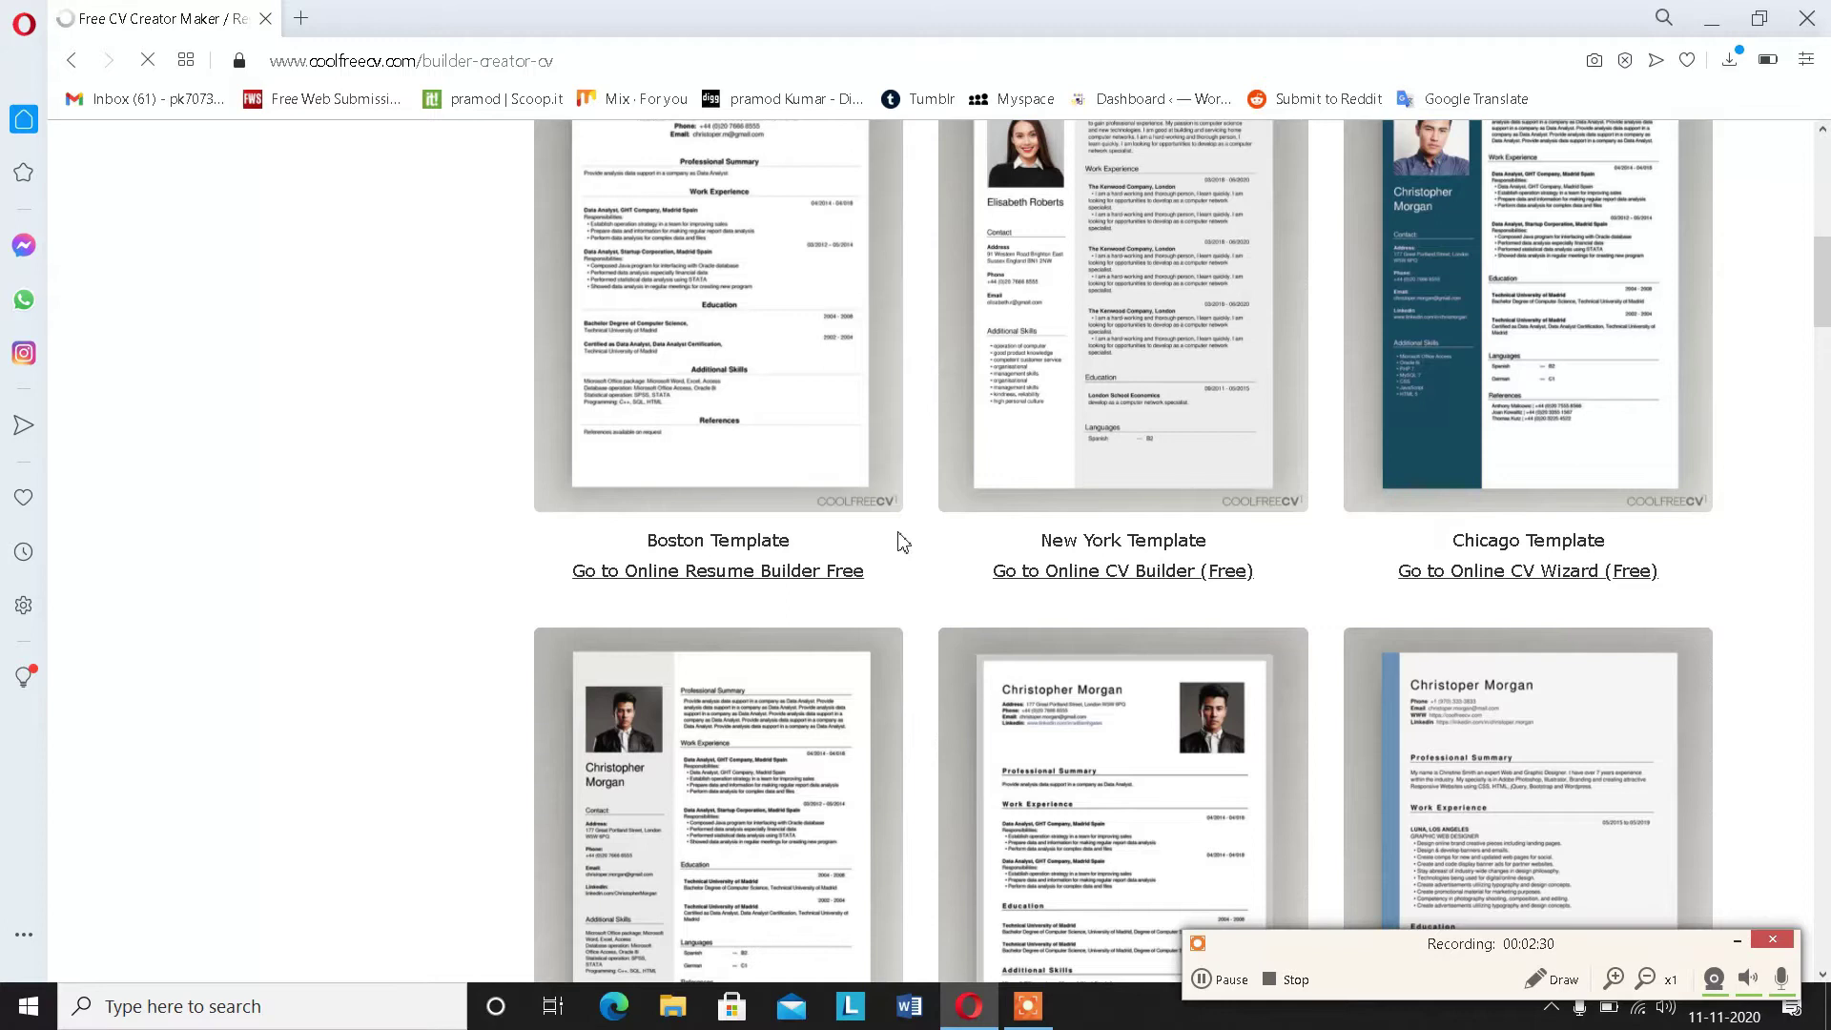
pyautogui.scroll(-5, 901, 542)
pyautogui.scroll(-4, 902, 542)
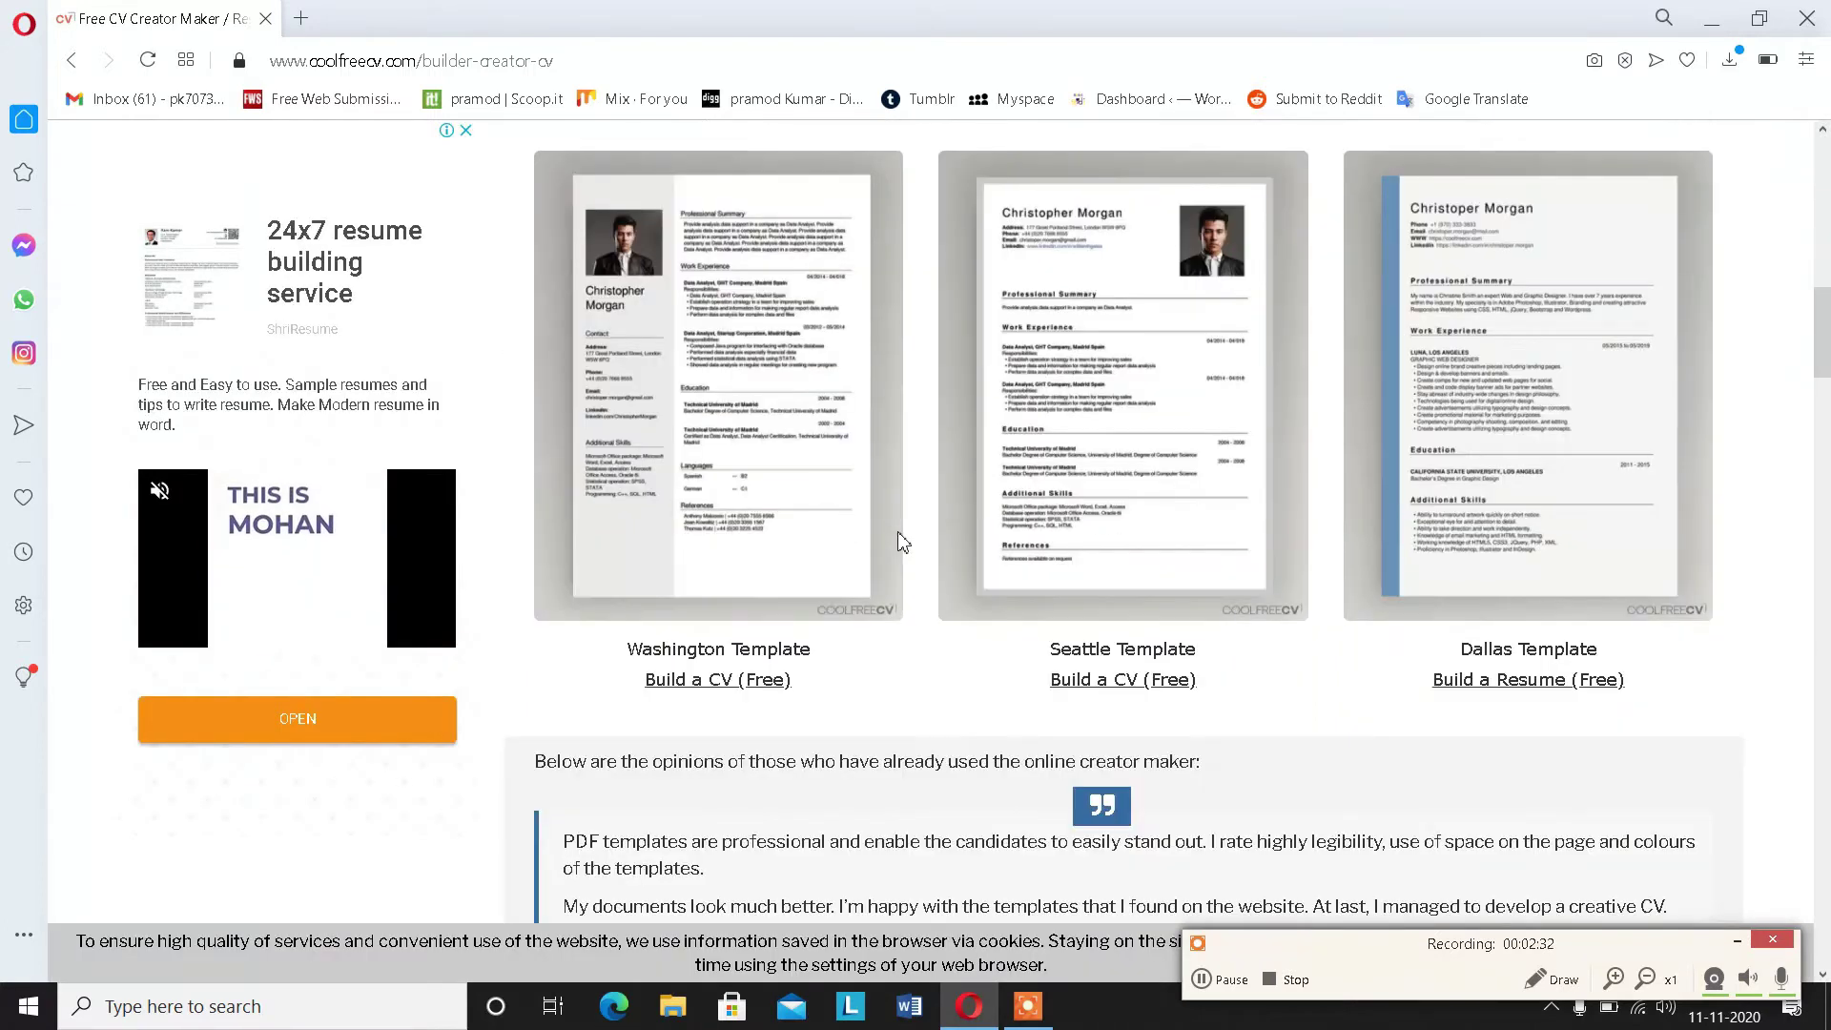
pyautogui.scroll(-5, 901, 542)
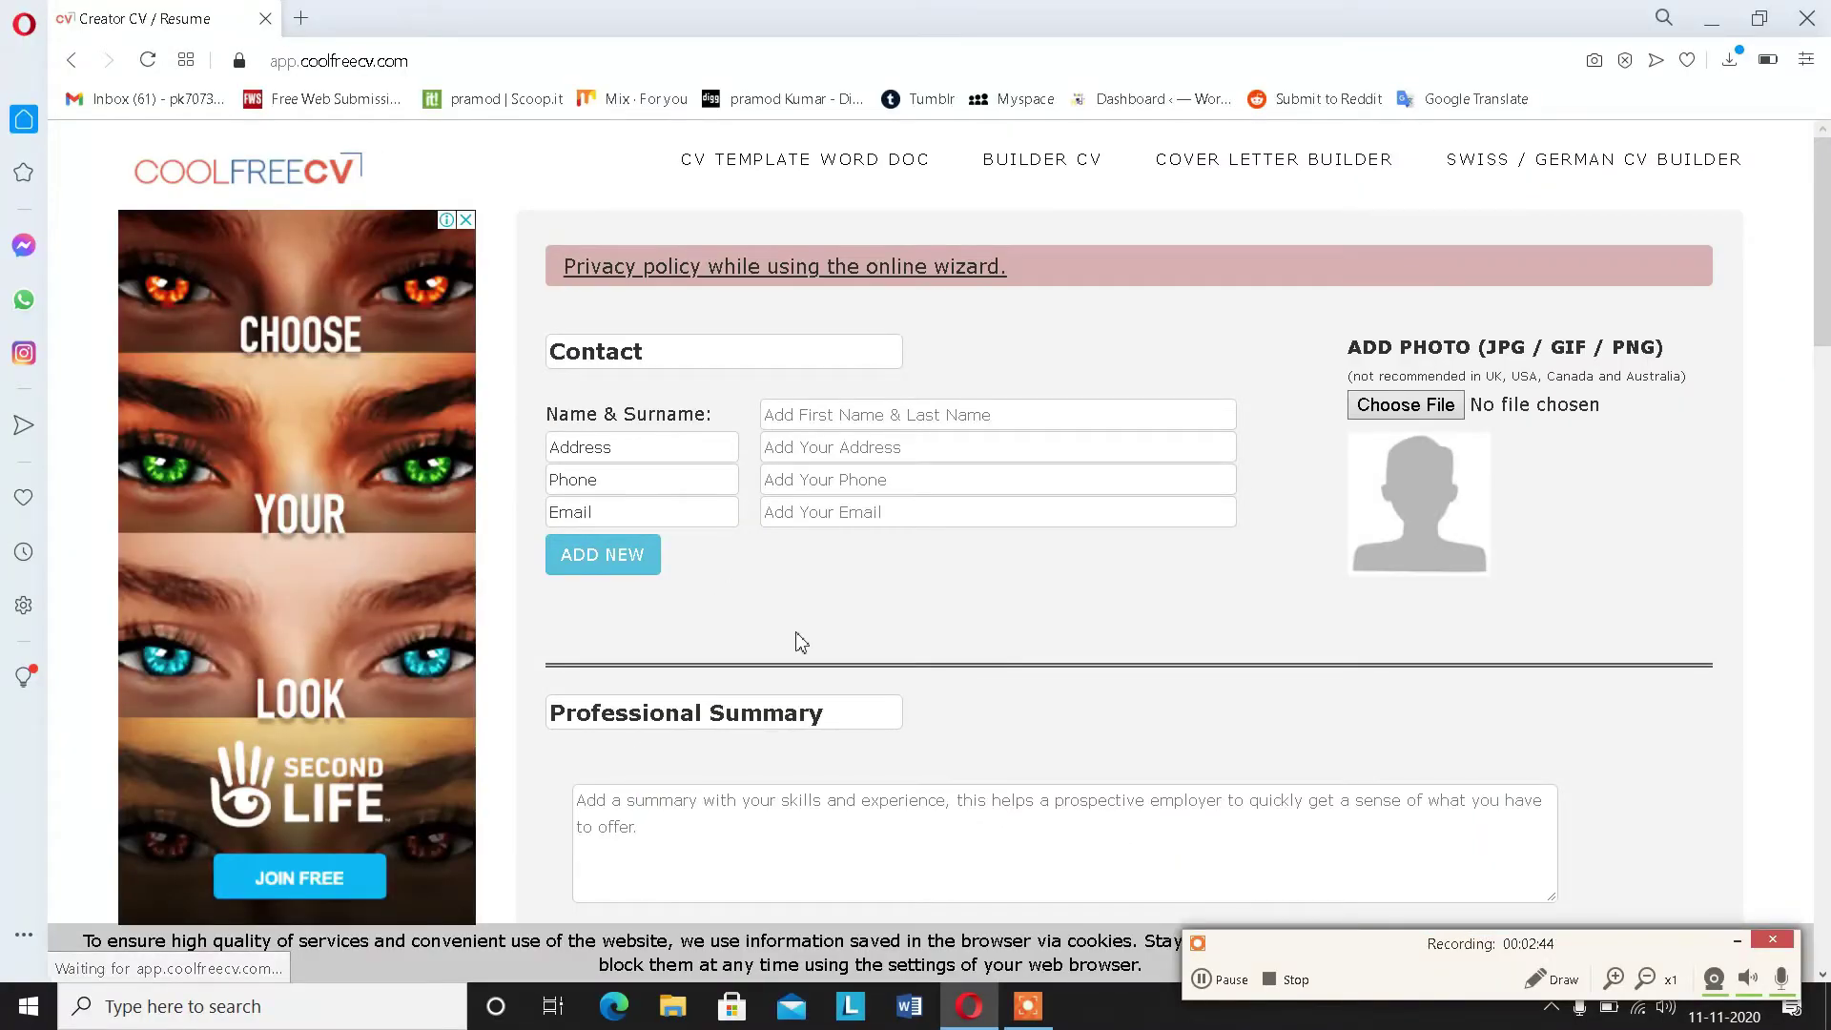
pyautogui.scroll(-6, 798, 639)
pyautogui.scroll(-4, 801, 641)
pyautogui.scroll(2, 801, 641)
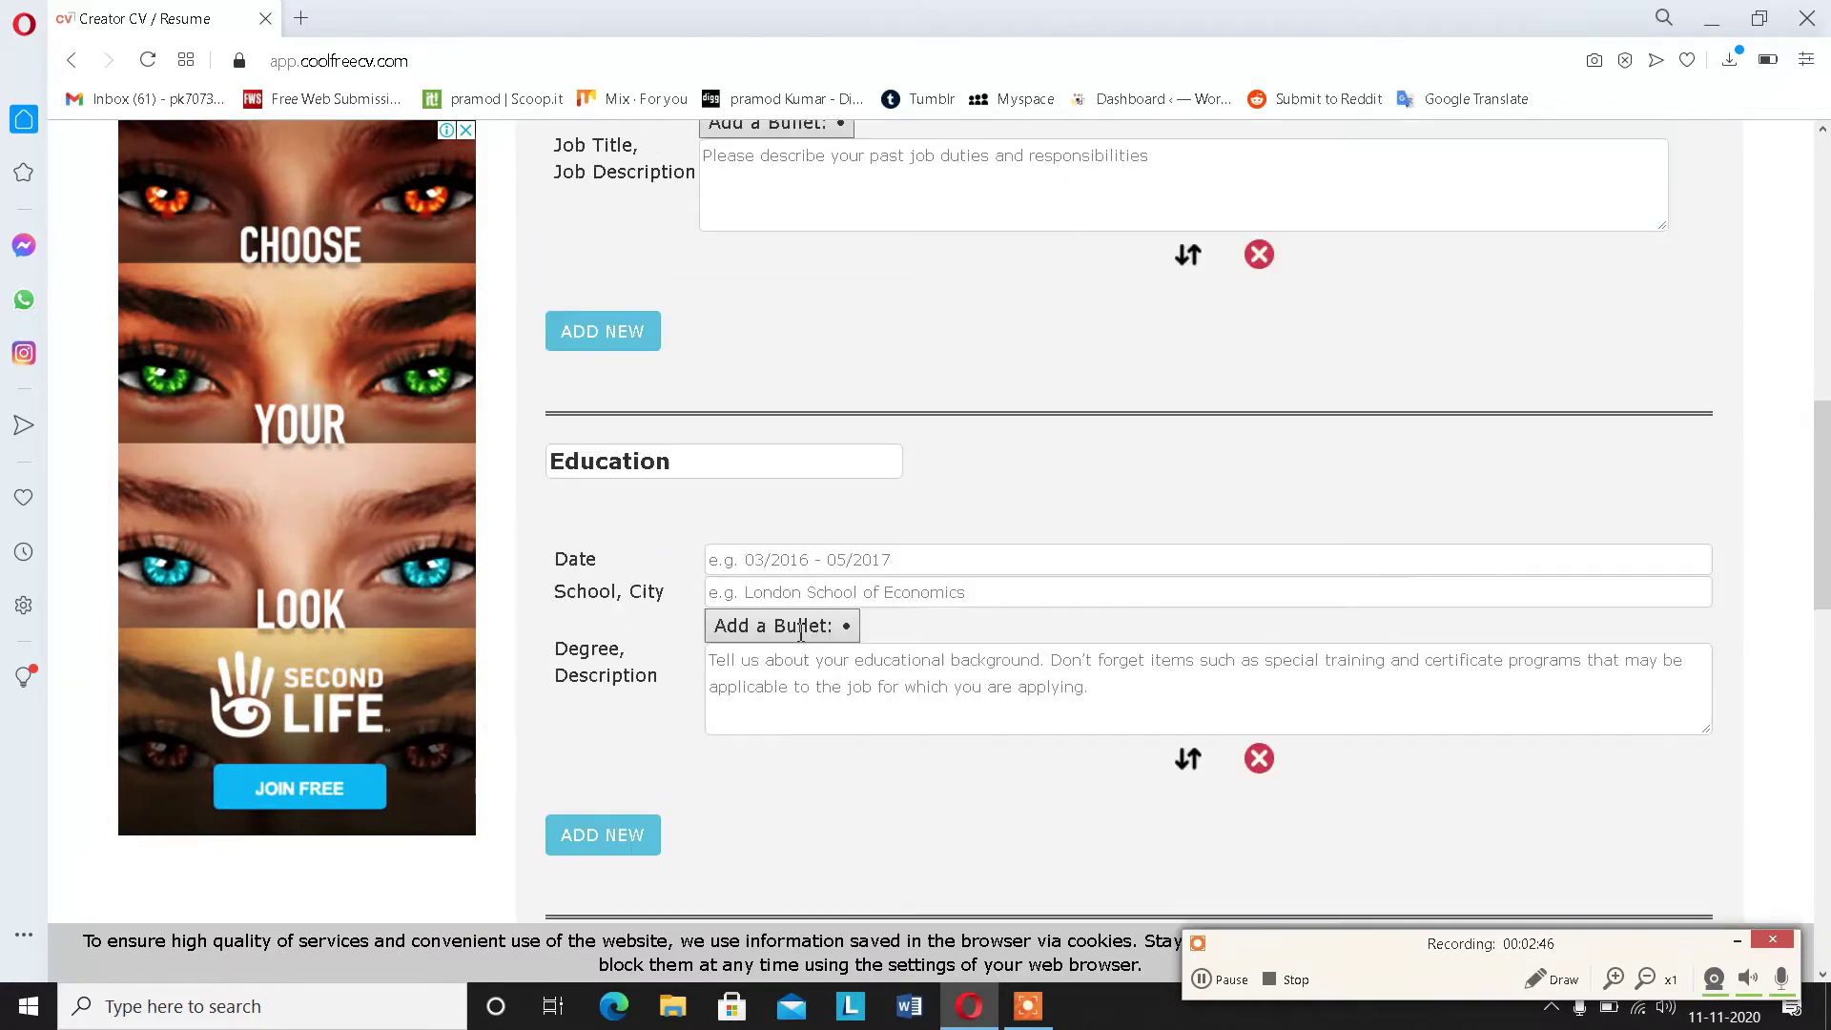
pyautogui.scroll(8, 801, 641)
pyautogui.scroll(2, 801, 641)
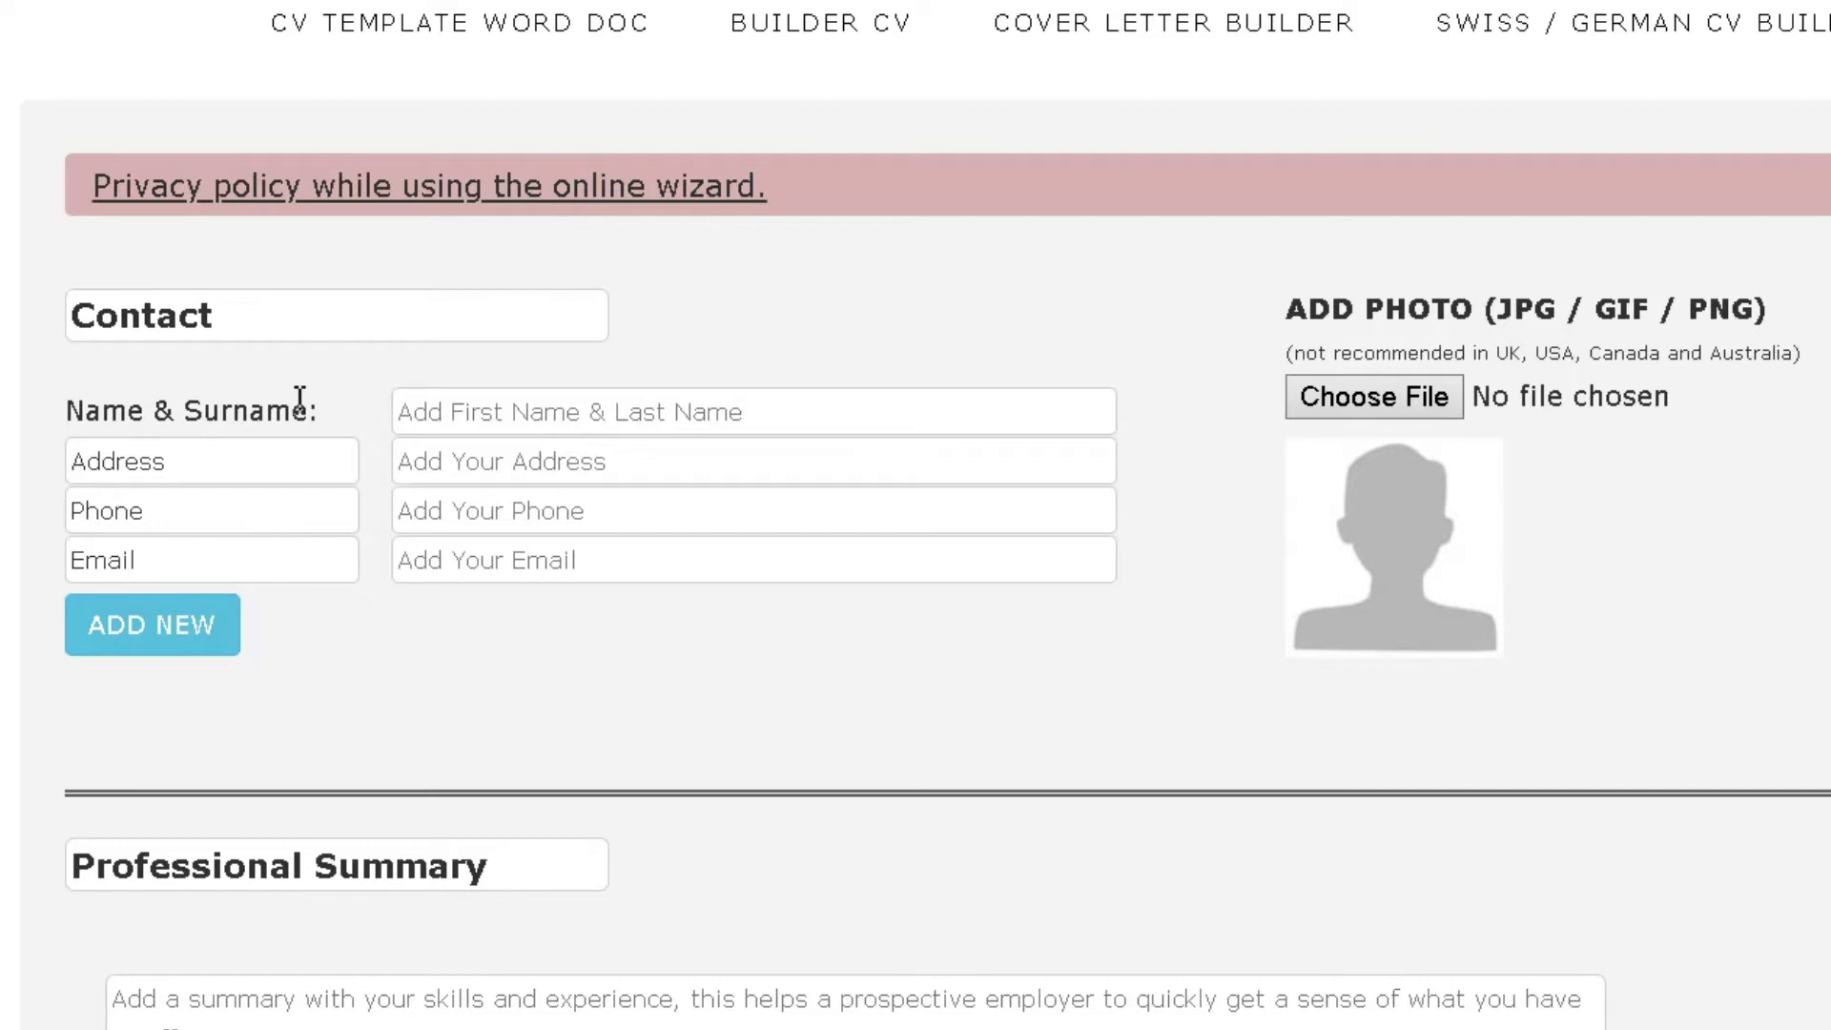
# Enter the candidate's full name in the name field
pyautogui.click(596, 427)
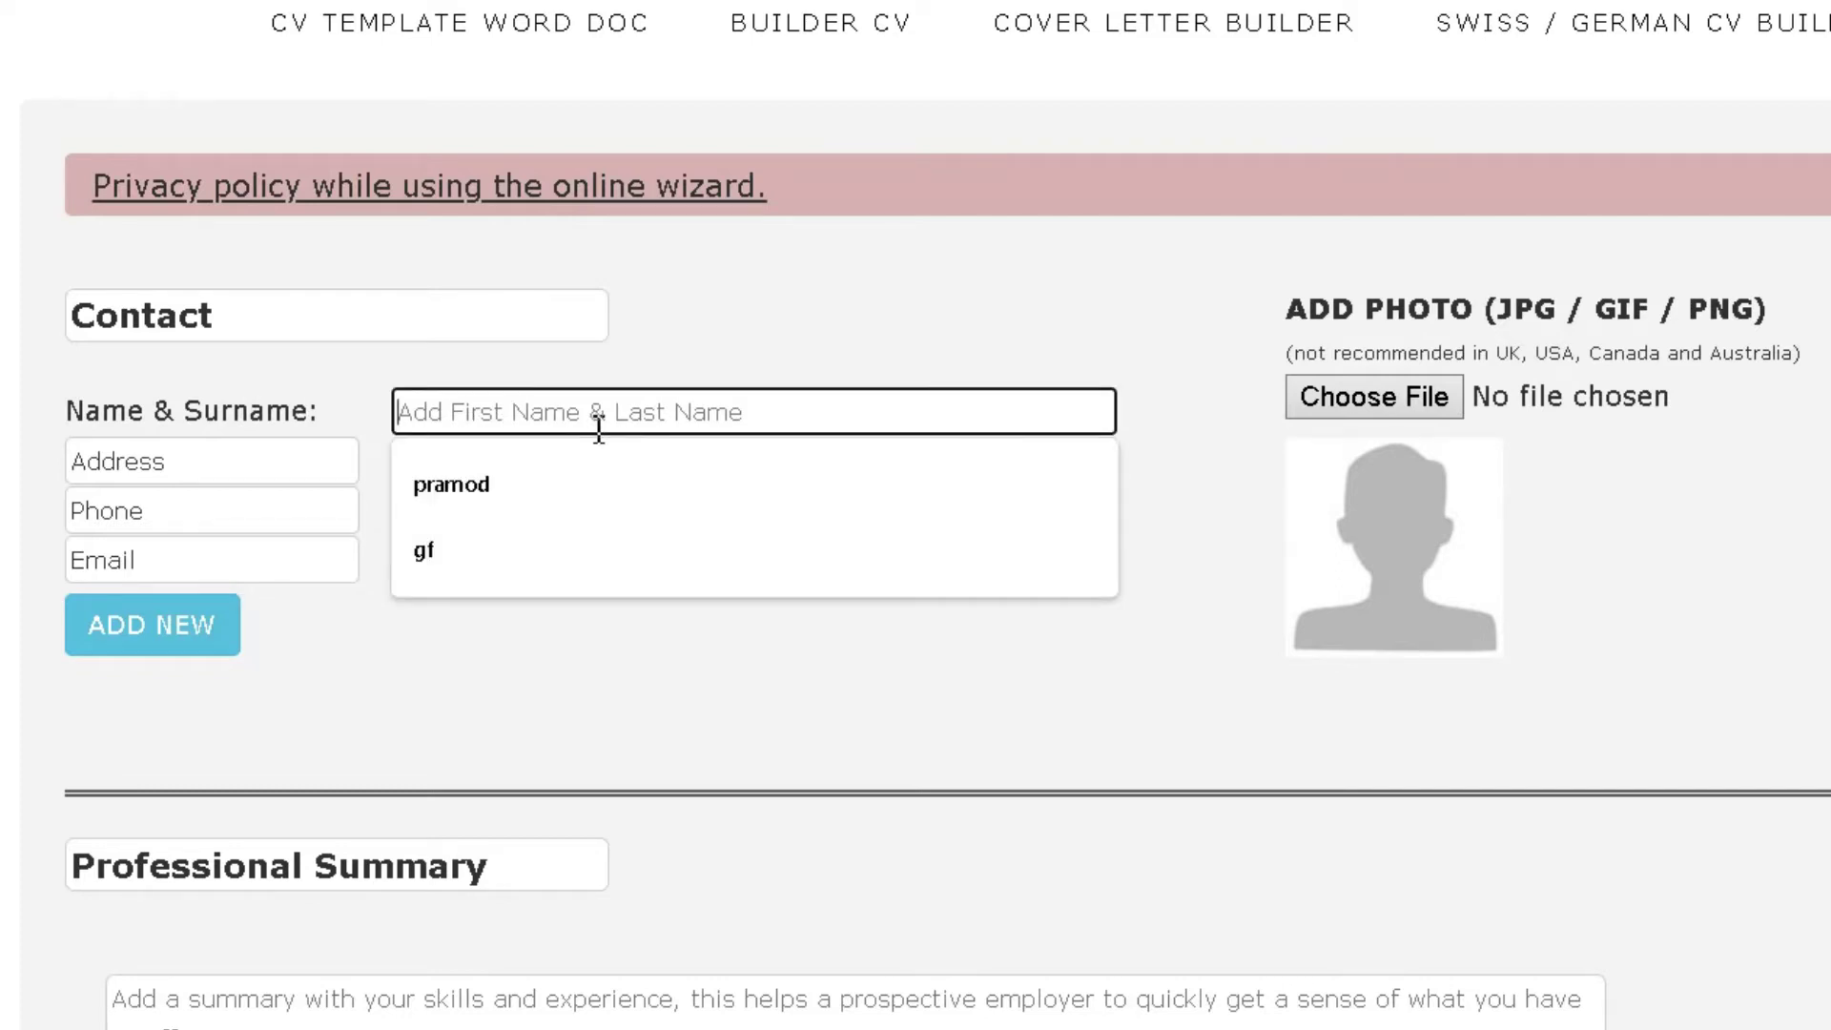
pyautogui.write('ajay')
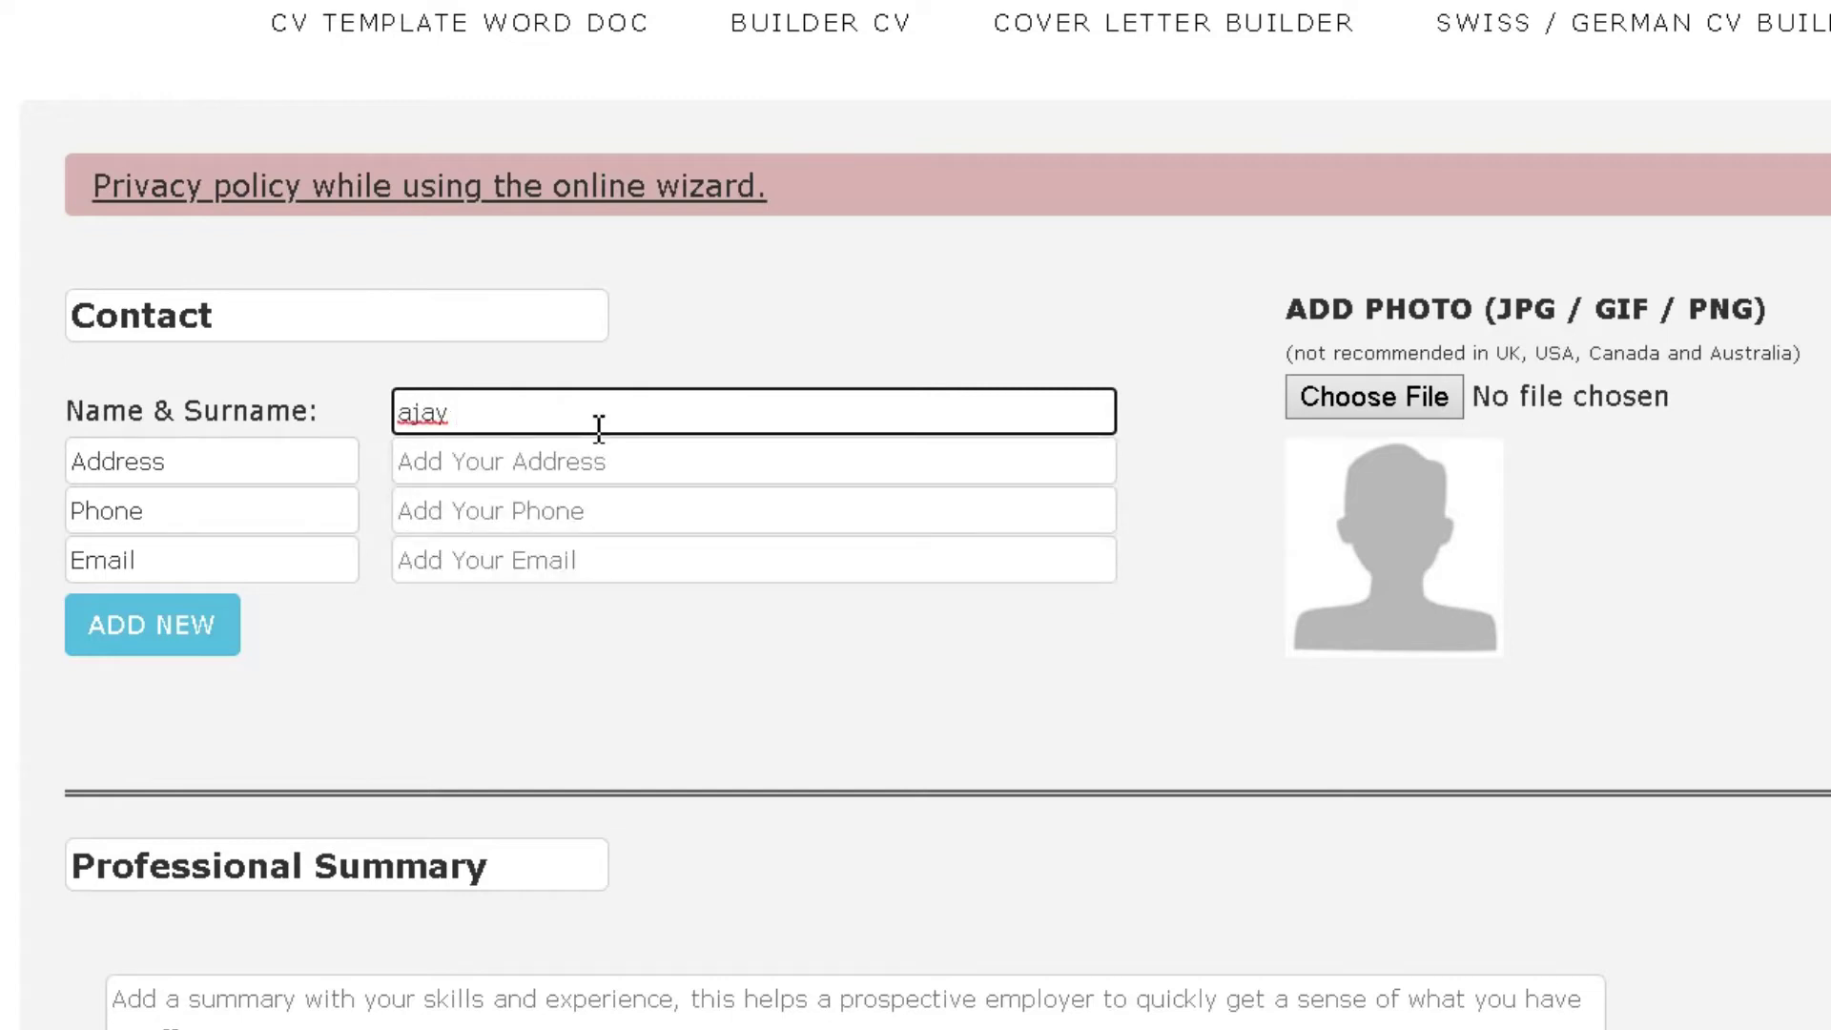
pyautogui.press('BackSpace')
pyautogui.press('BackSpace')
pyautogui.press('BackSpace')
pyautogui.write('a')
pyautogui.press('BackSpace')
pyautogui.write('ajay')
pyautogui.press('BackSpace')
pyautogui.press('BackSpace')
pyautogui.press('BackSpace')
pyautogui.press('Tab')
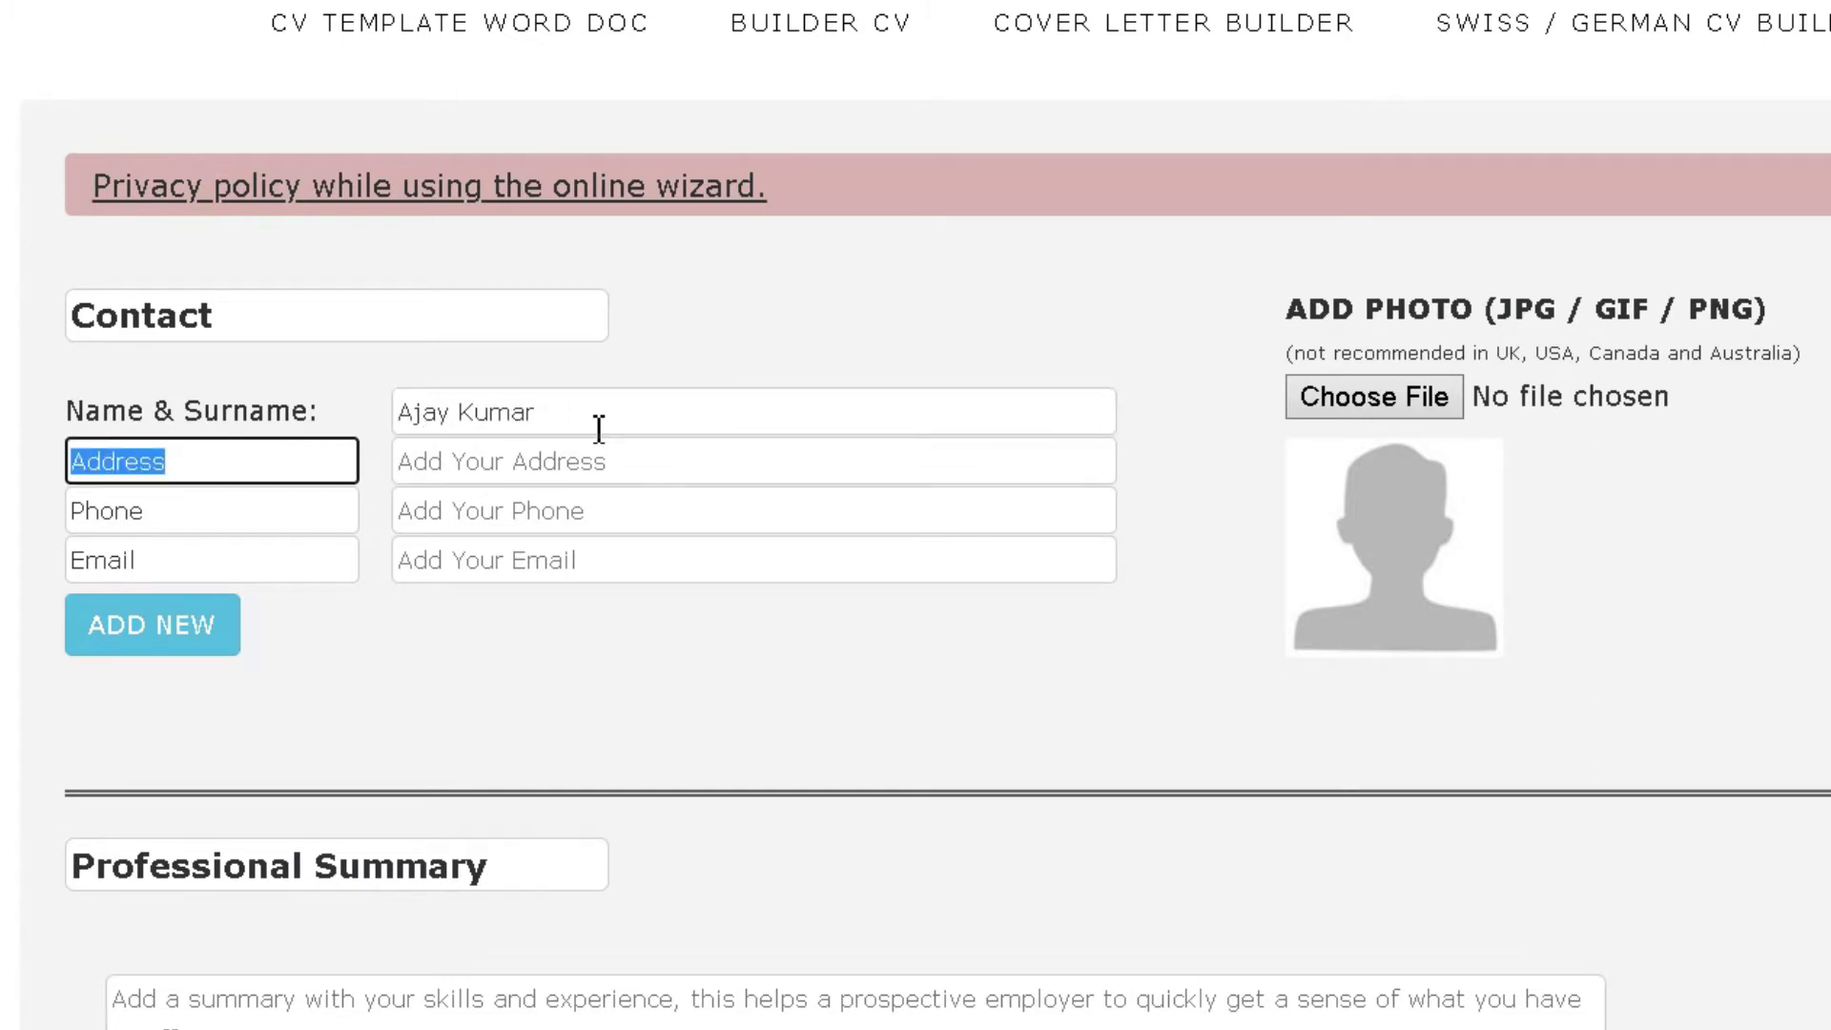
# Fill in the contact details: postal address, phone number and e-mail address
pyautogui.click(600, 470)
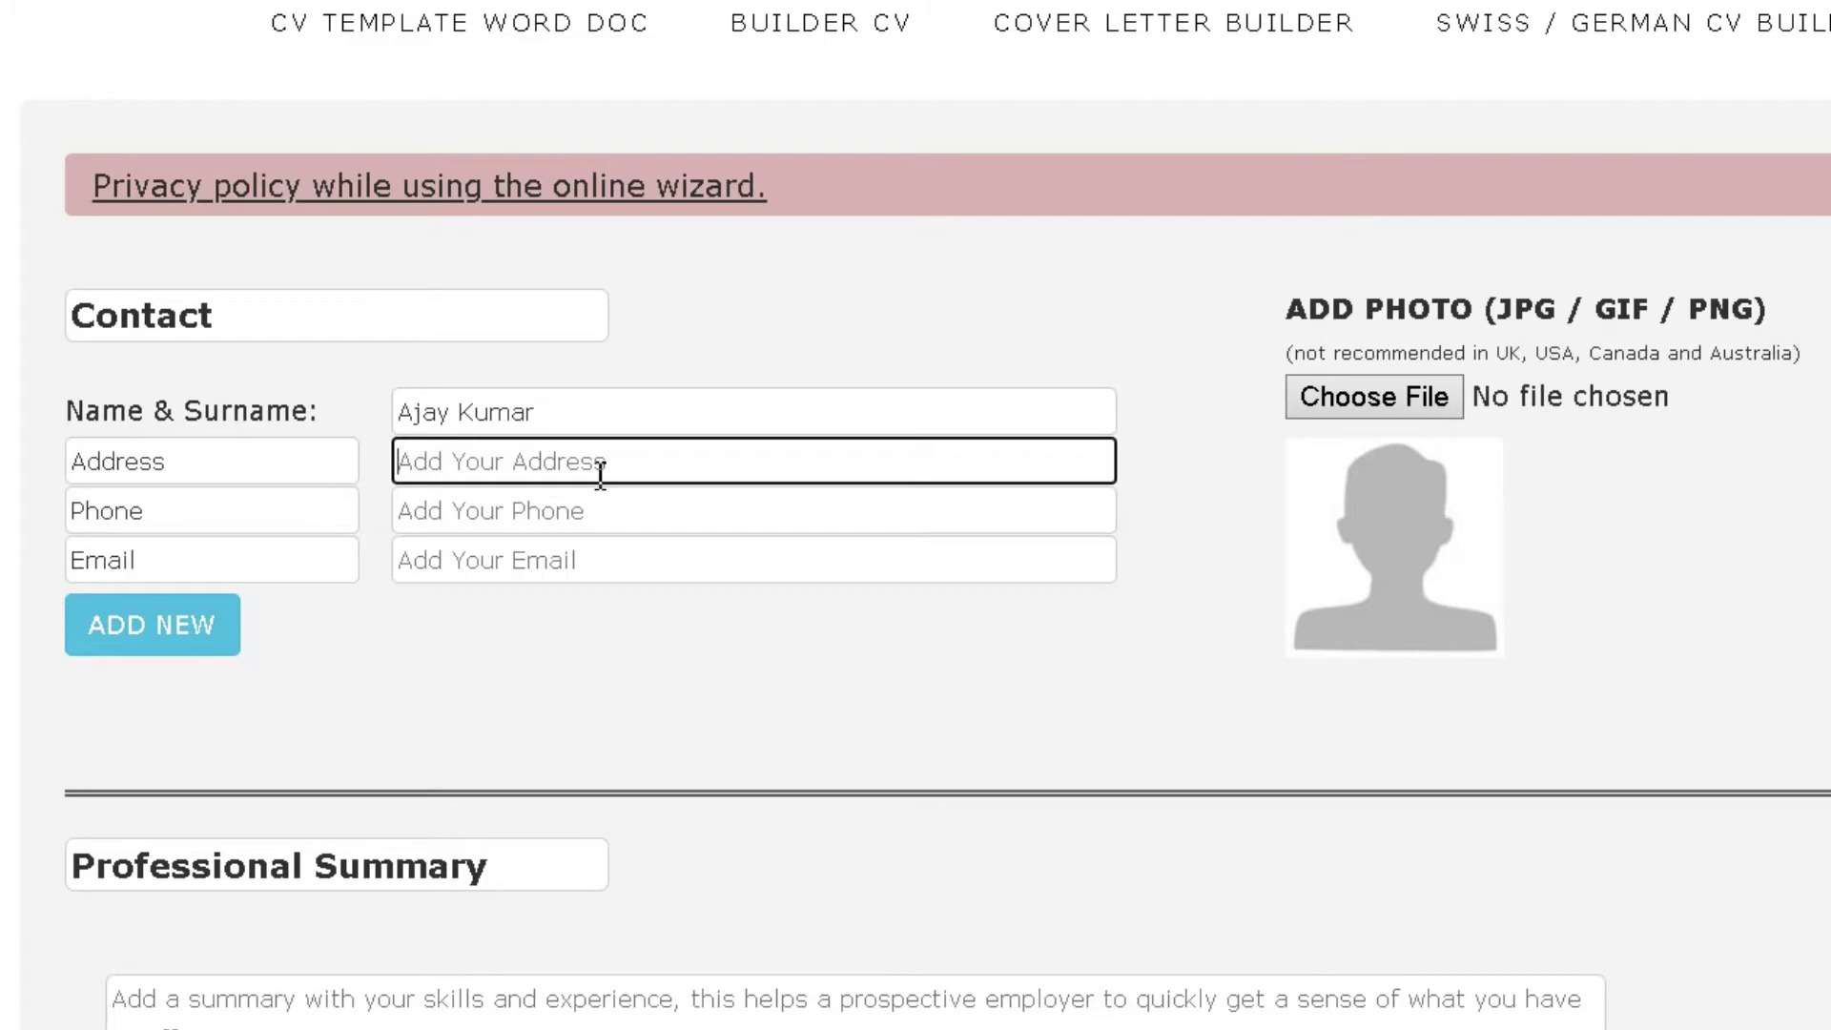
pyautogui.write('Gwalior Mp India')
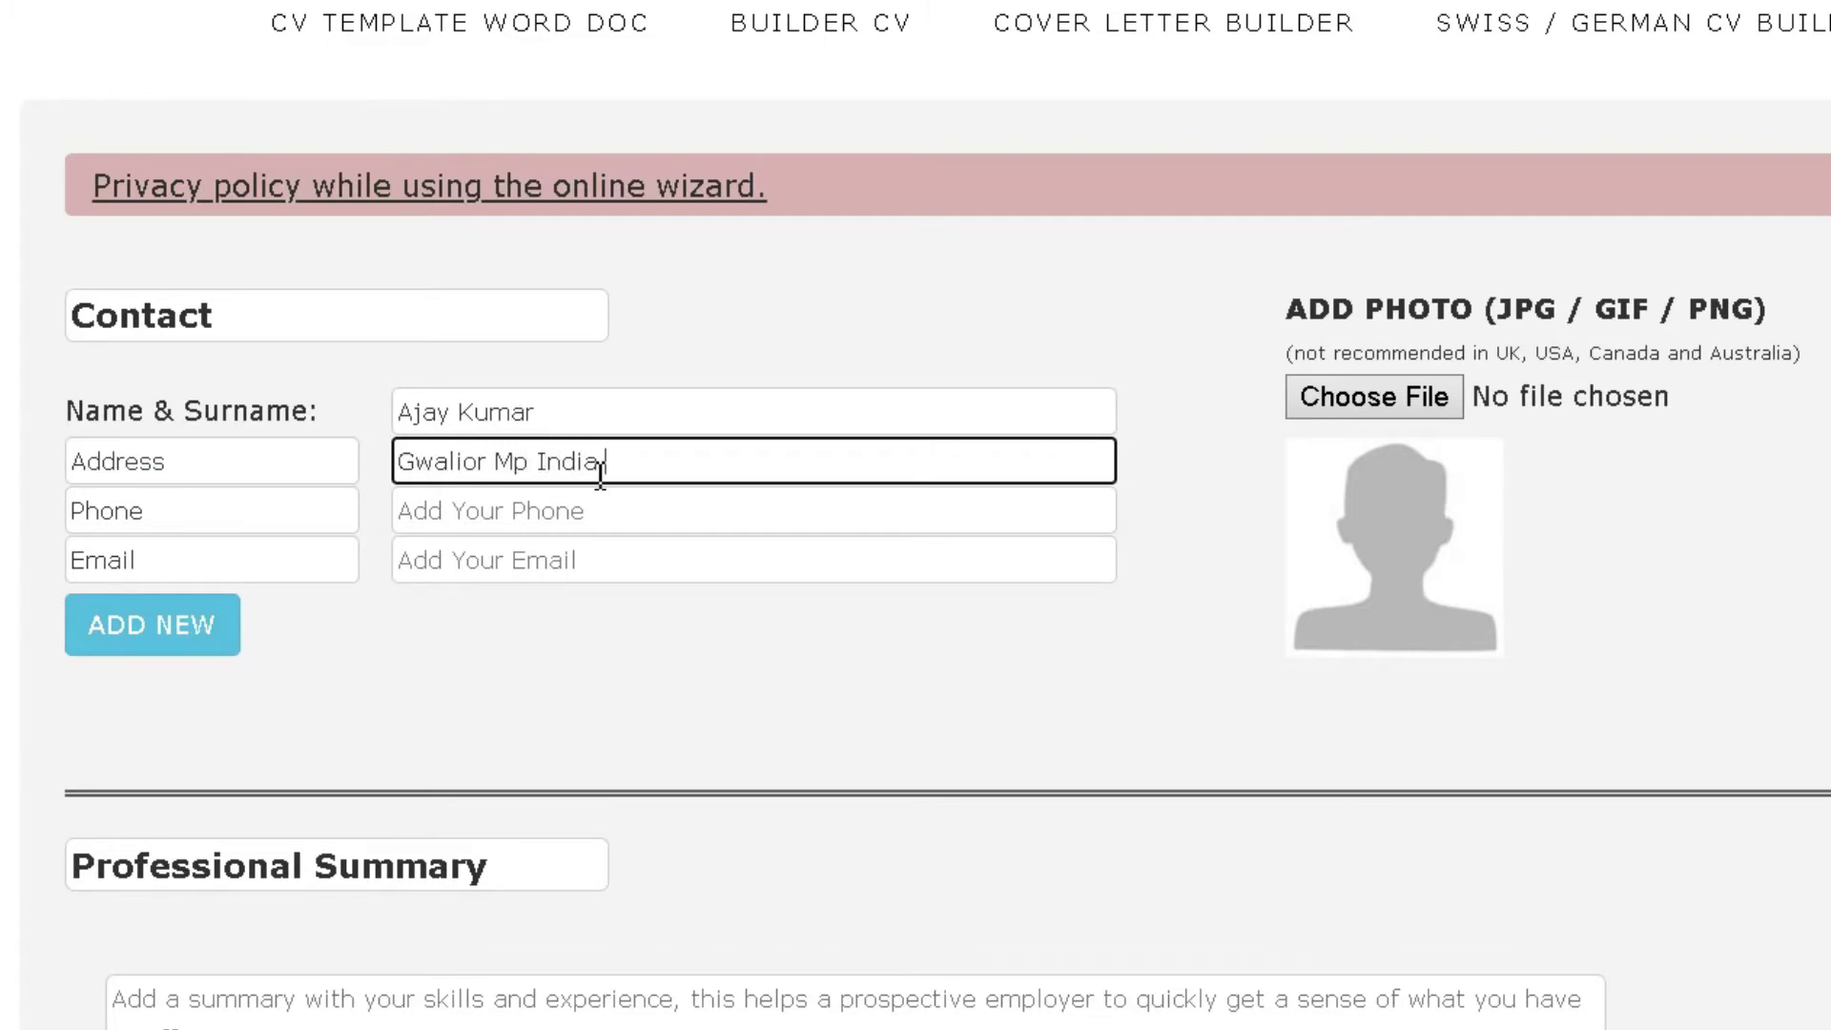
pyautogui.click(530, 519)
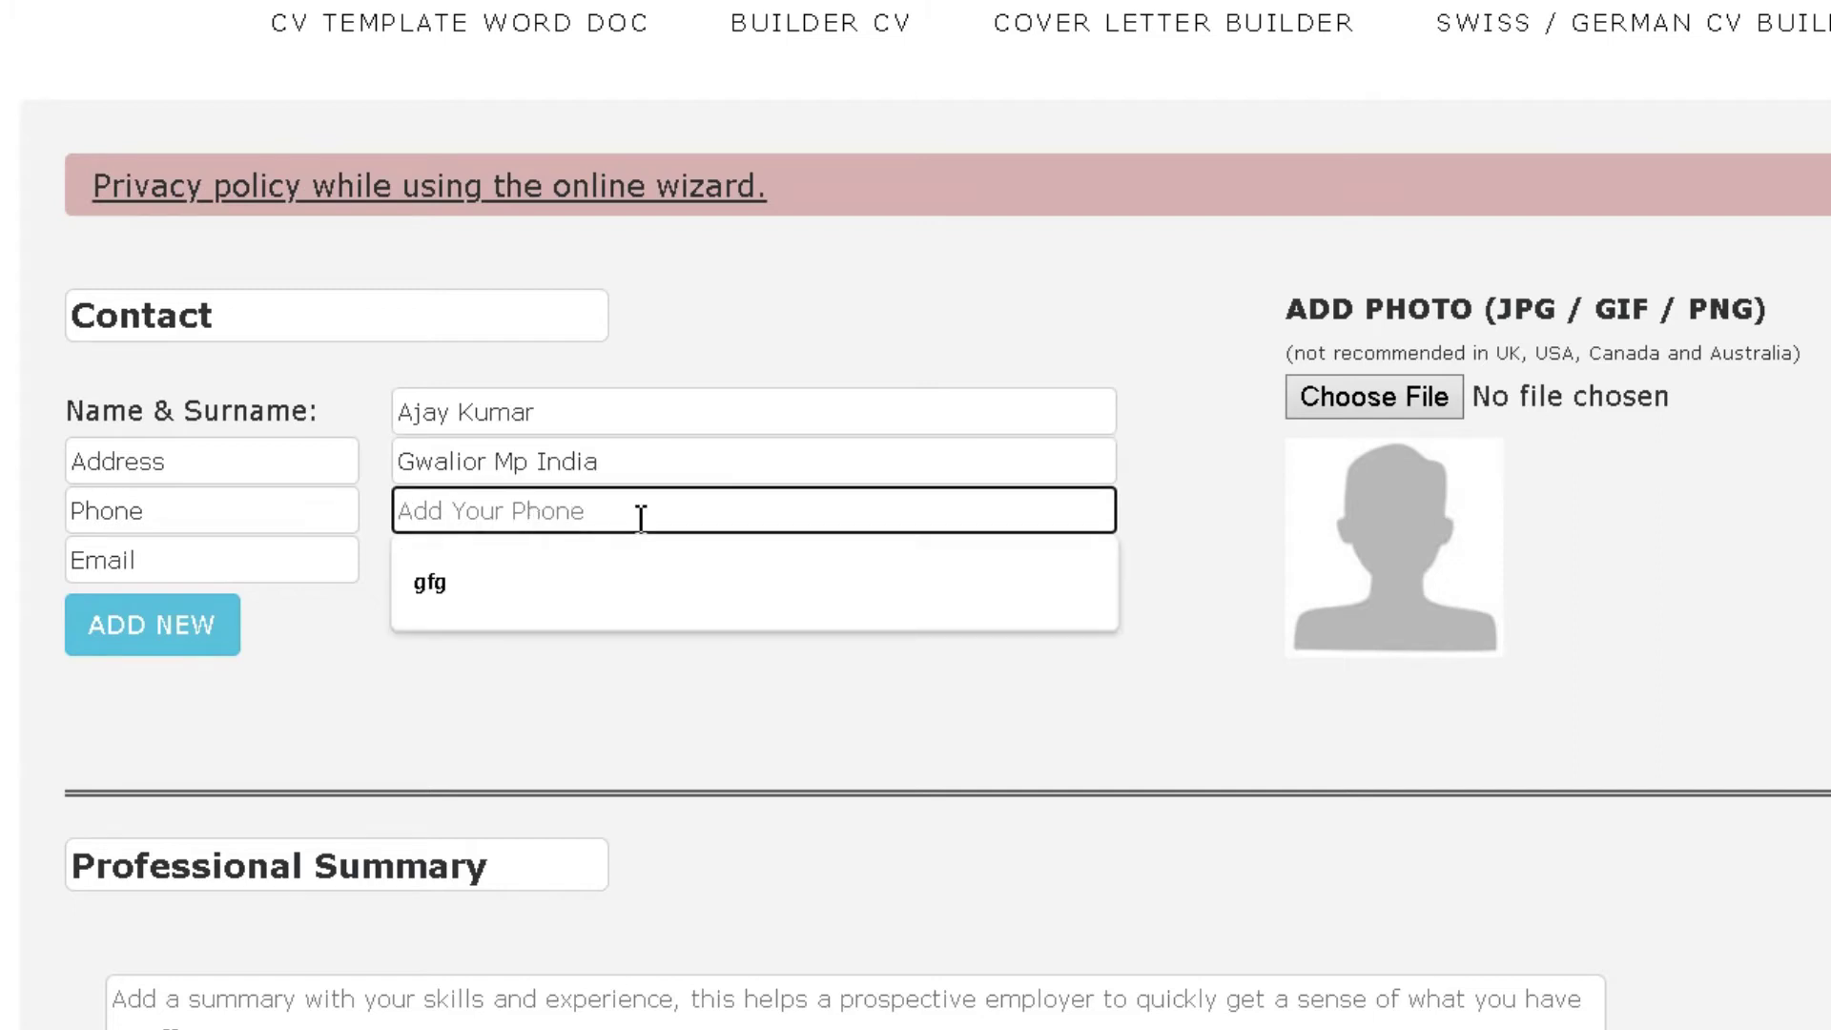
pyautogui.write('1254784')
pyautogui.hotkey('ctrl', 'a')
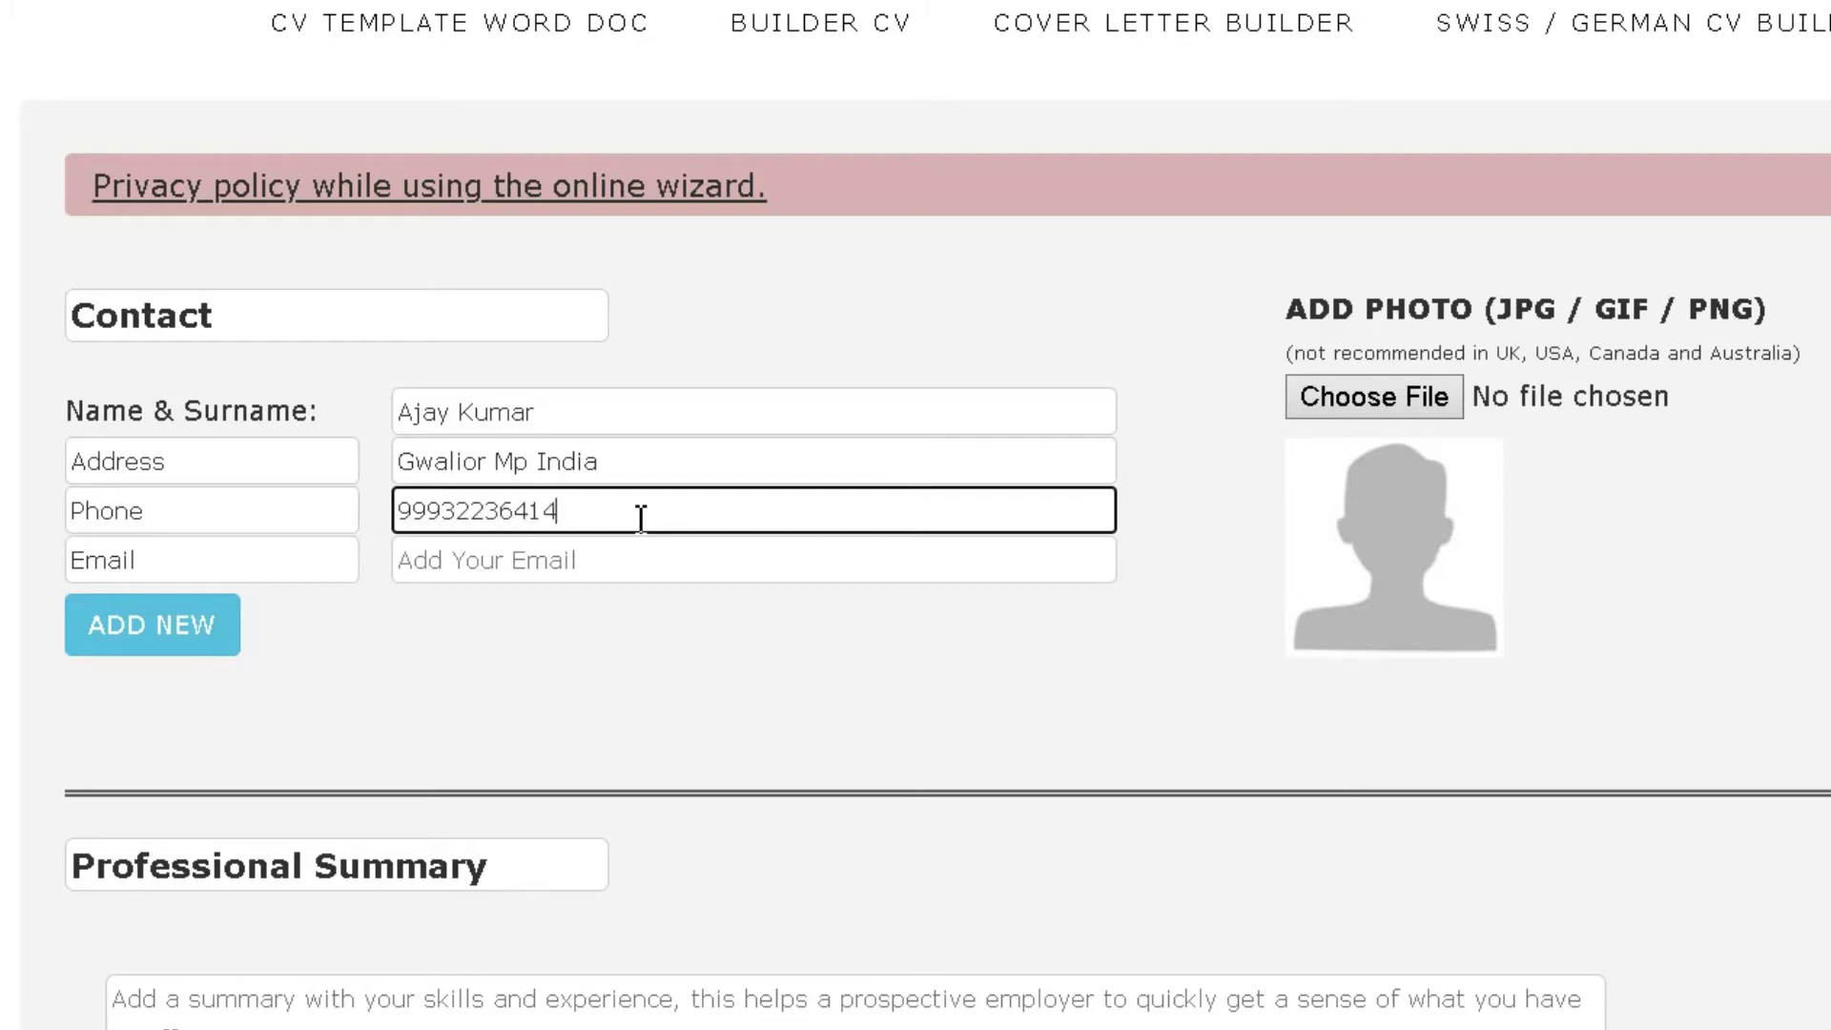
pyautogui.click(598, 560)
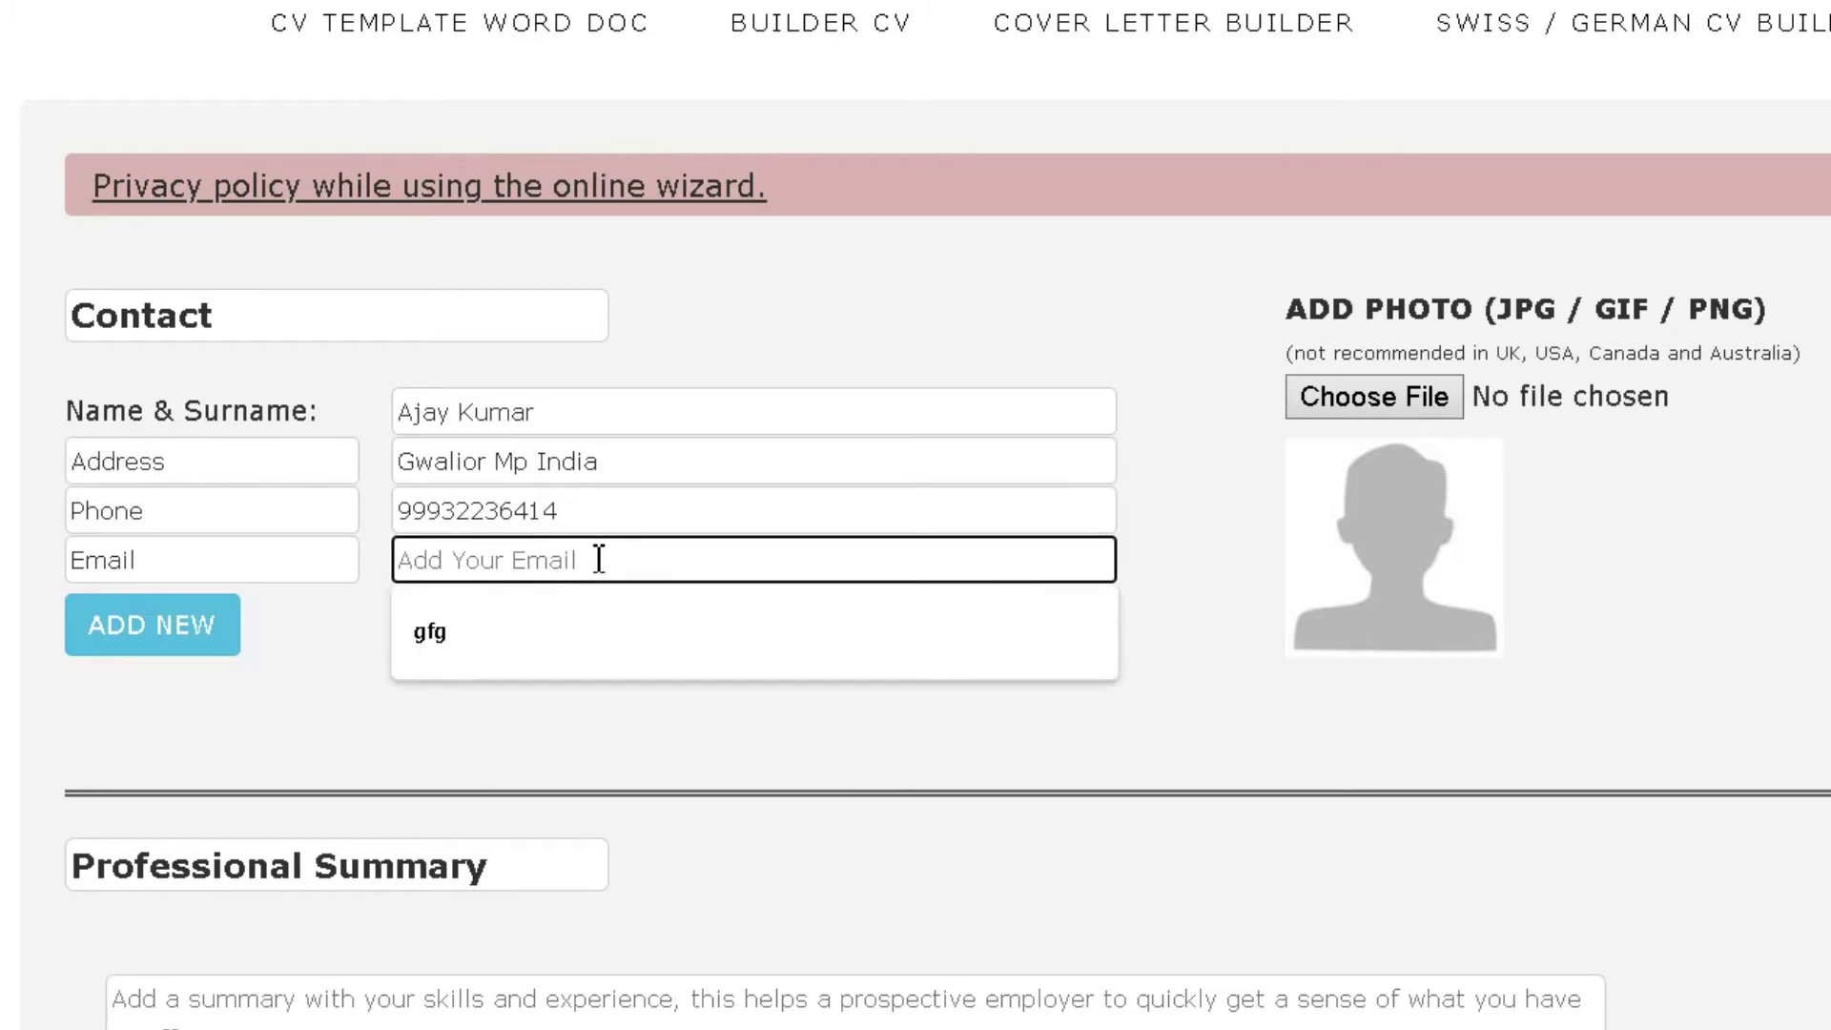
pyautogui.write('xyz')
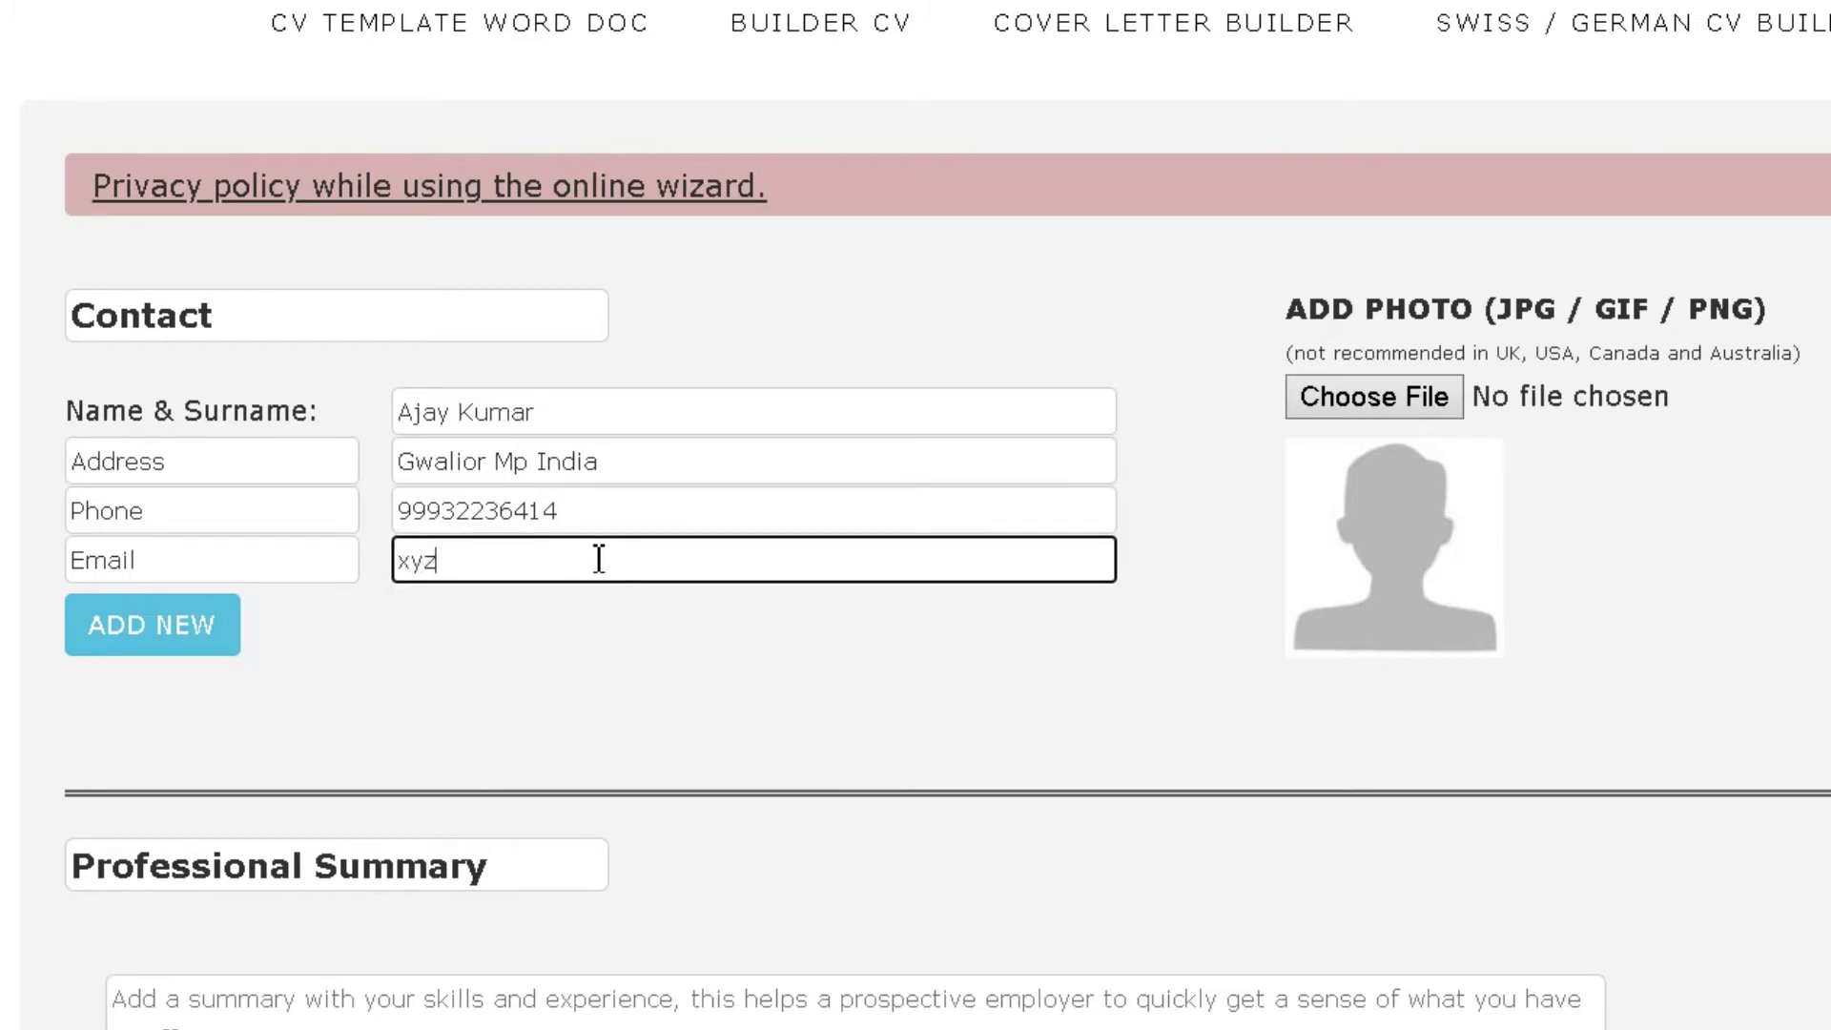
pyautogui.write('@gmail.com')
# Date the first work experience entry 2020 with Gwalior as employer and city
pyautogui.scroll(-3, 238, 453)
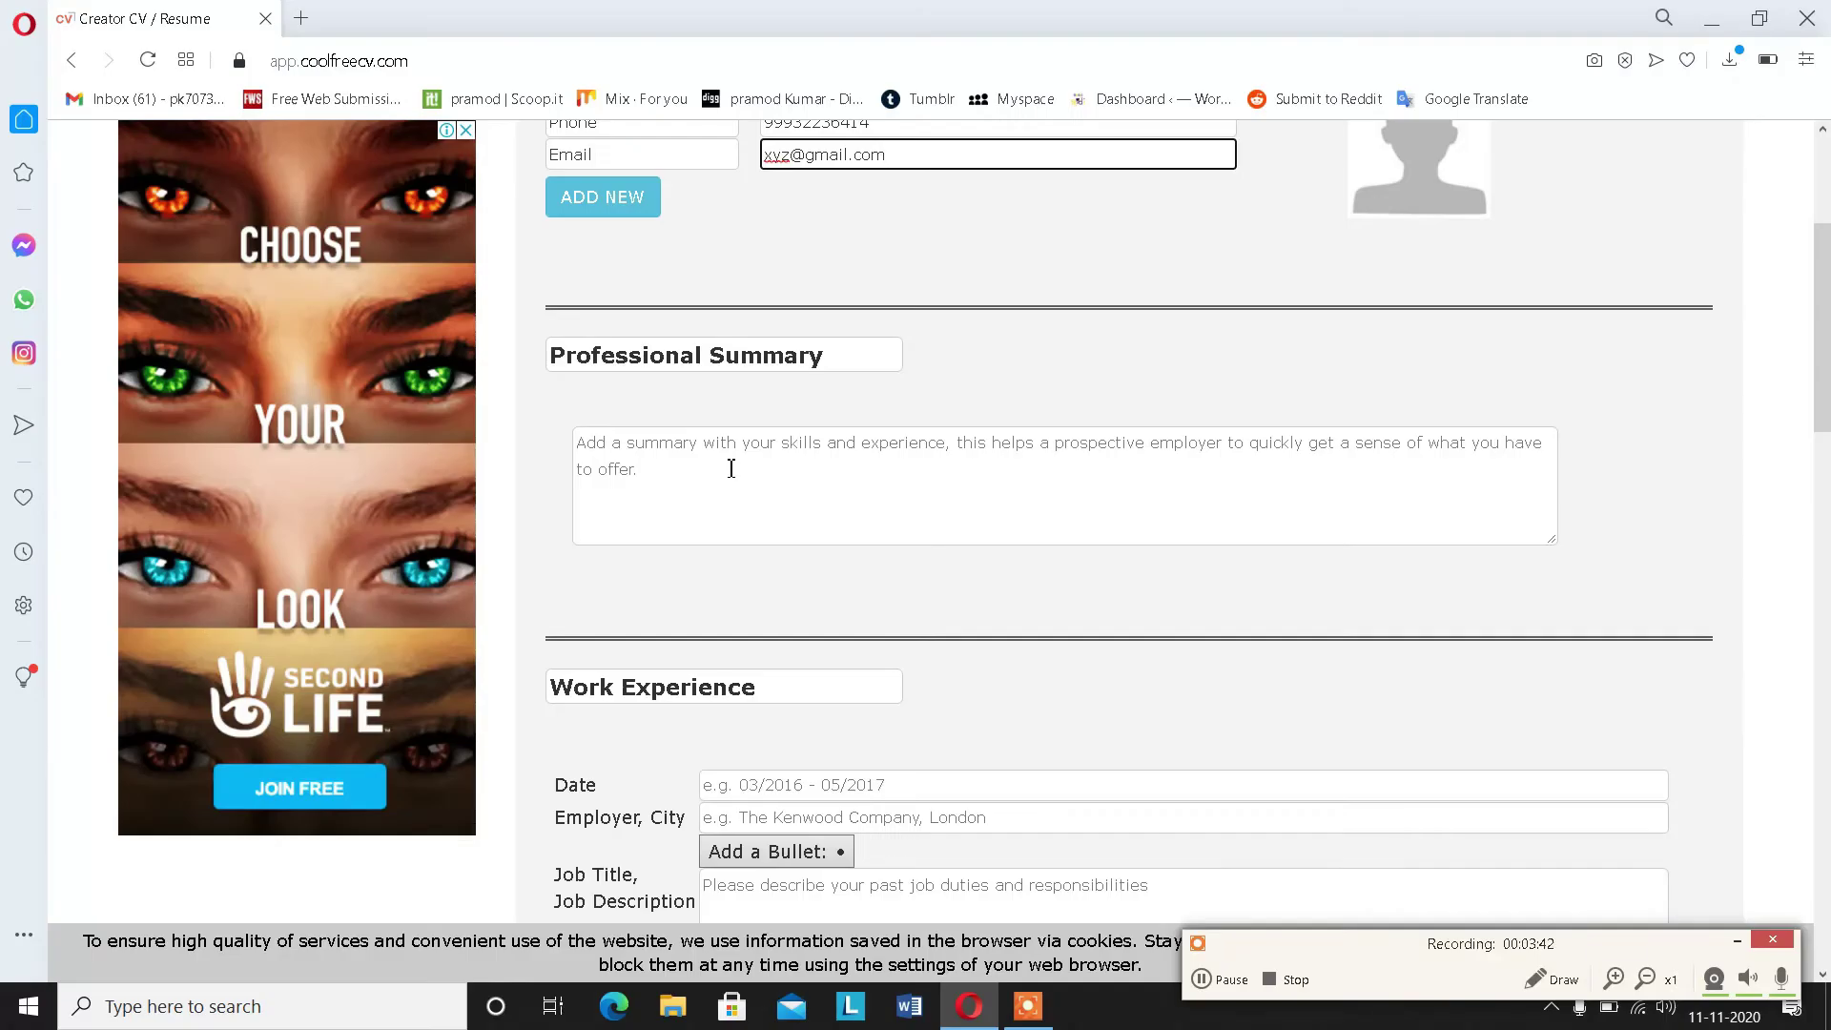
pyautogui.click(731, 468)
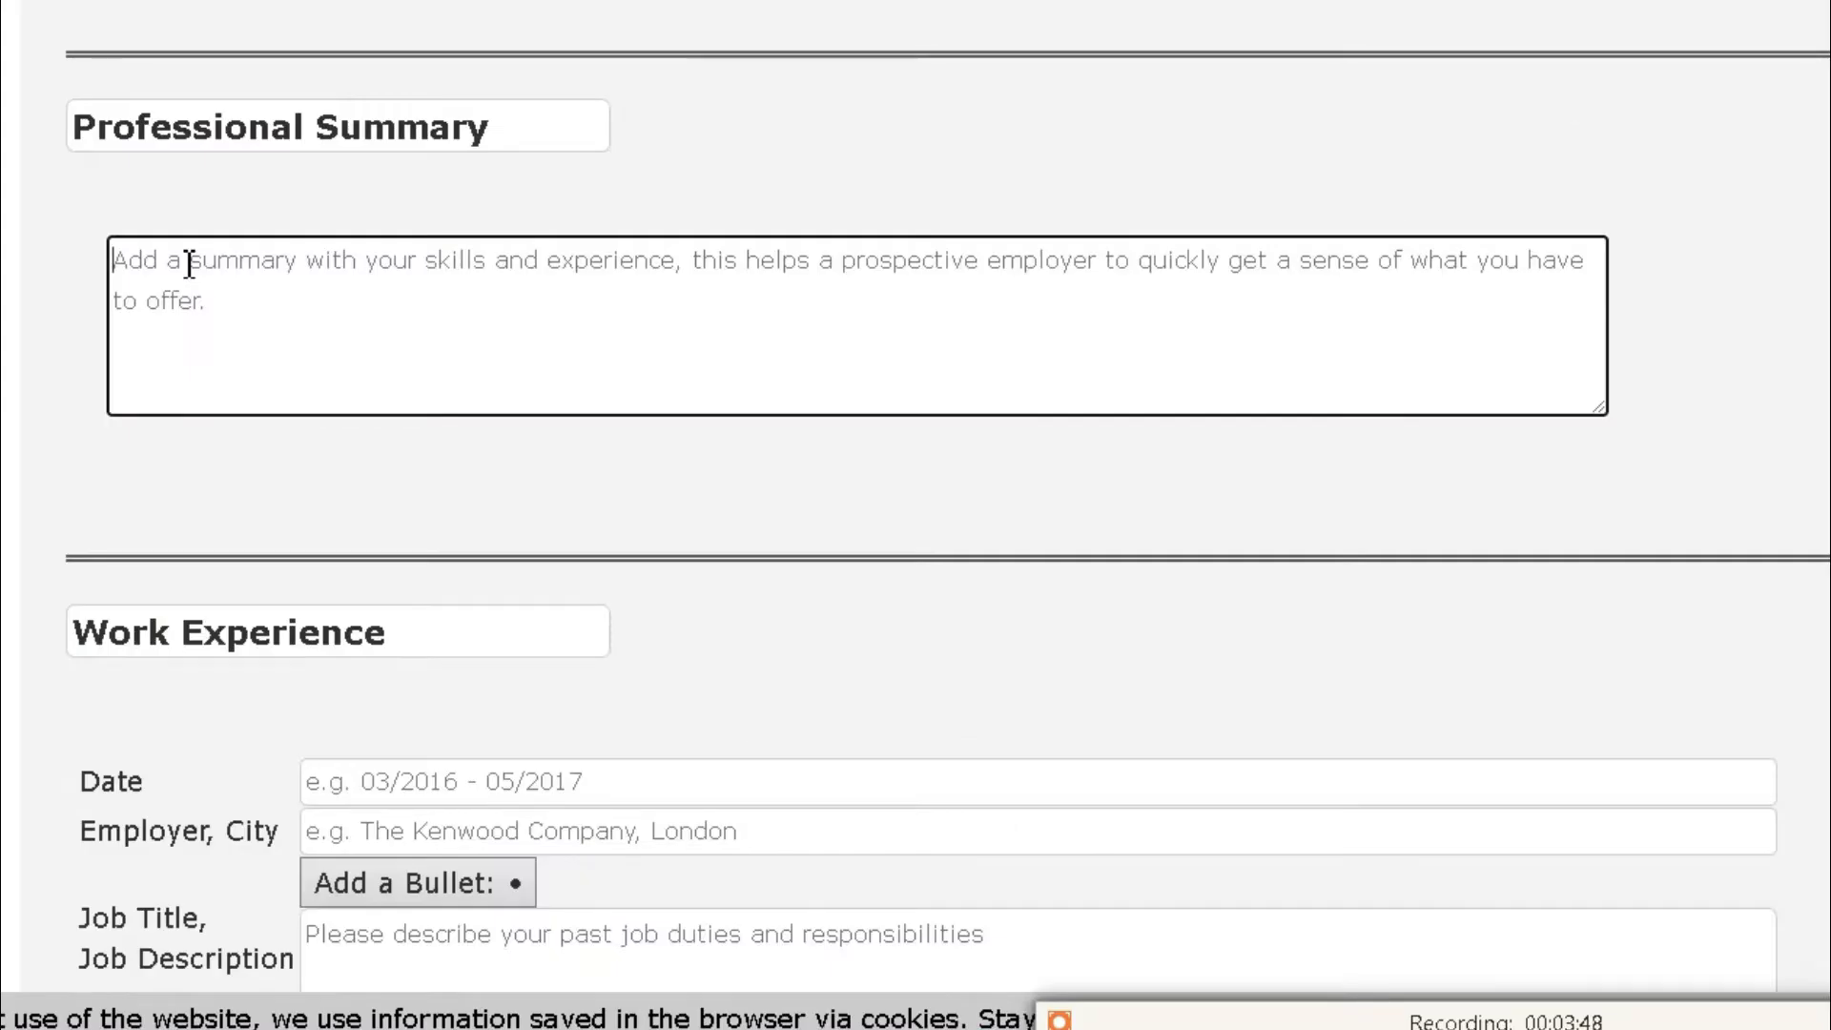
pyautogui.scroll(-2, 626, 445)
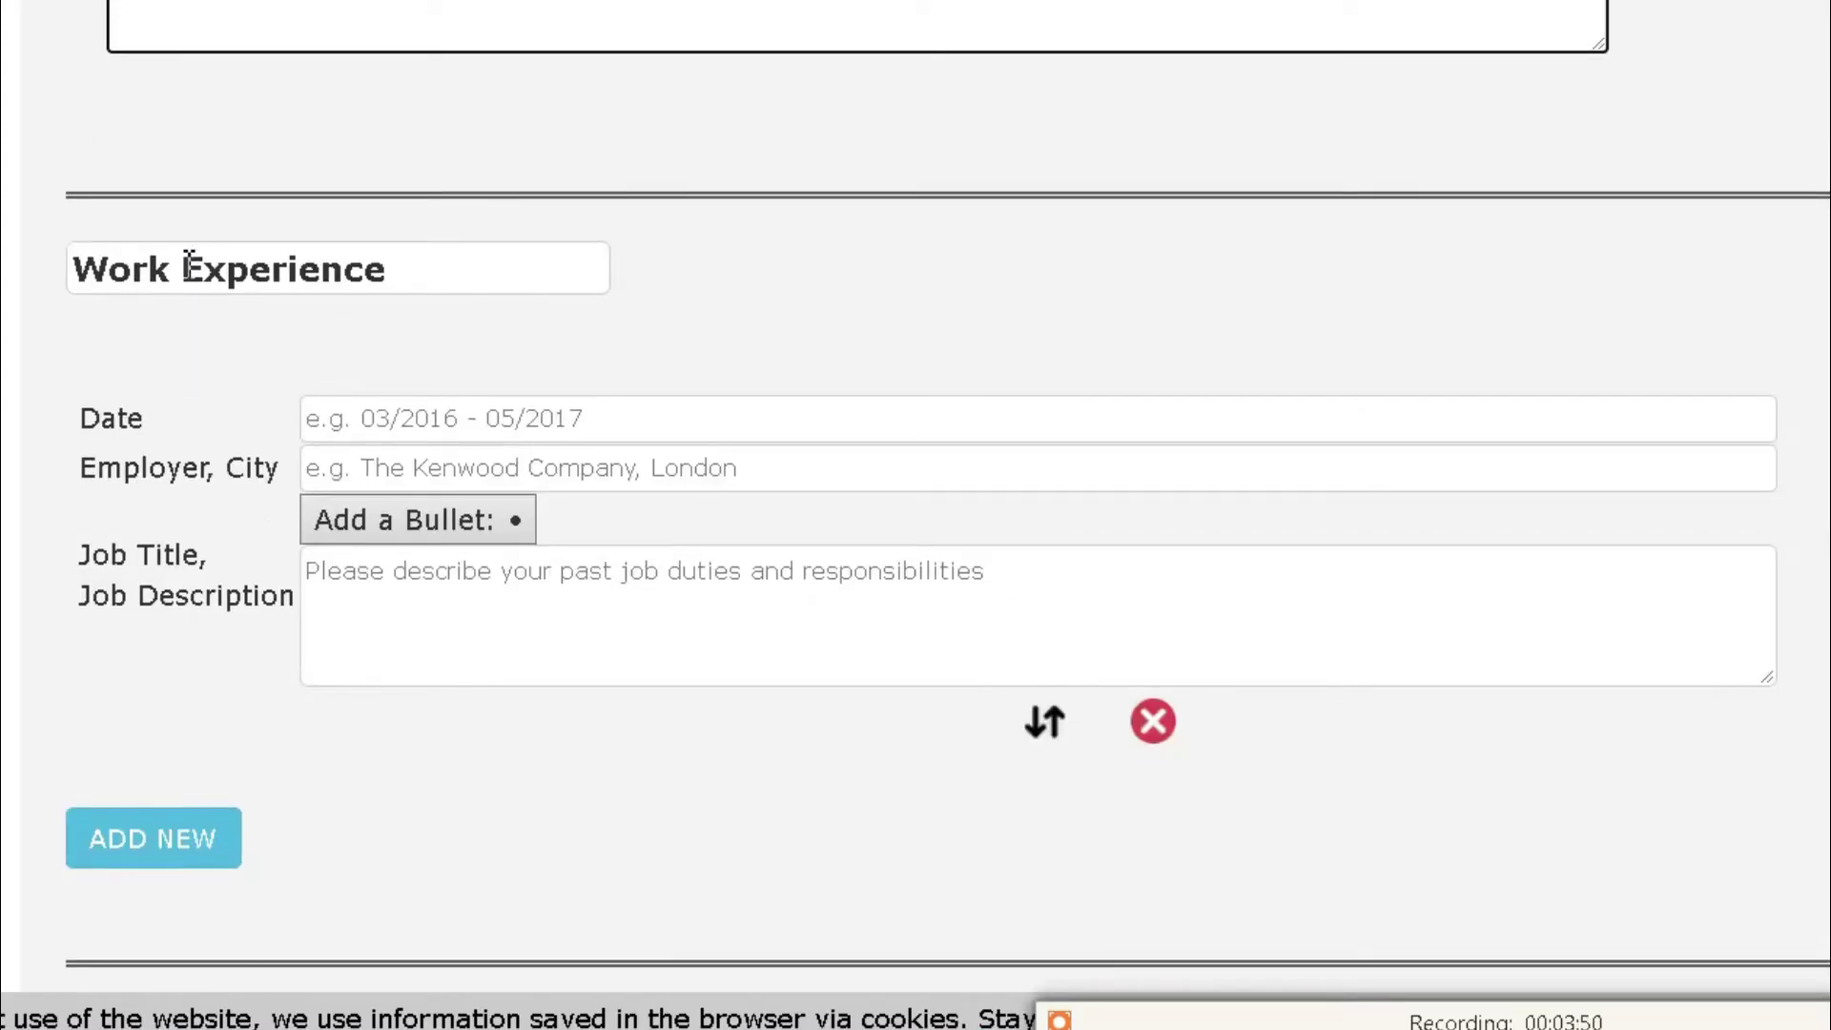
pyautogui.click(450, 416)
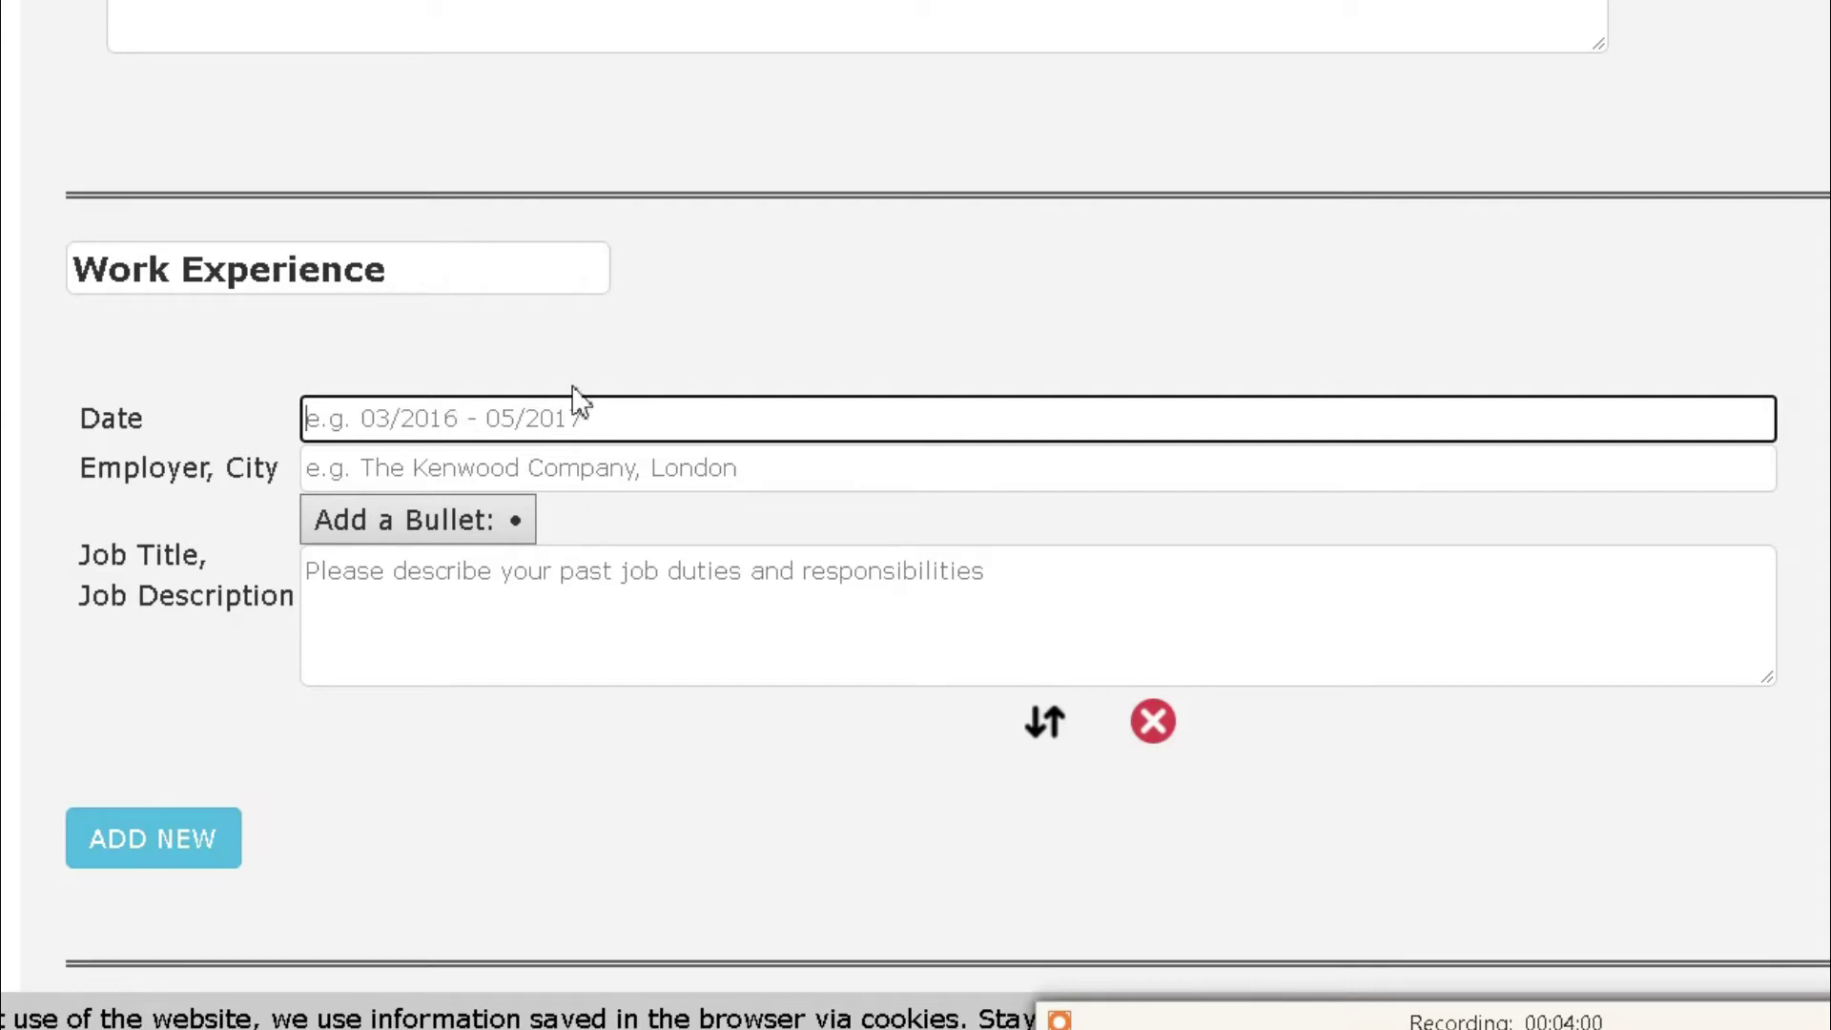
pyautogui.write('2020')
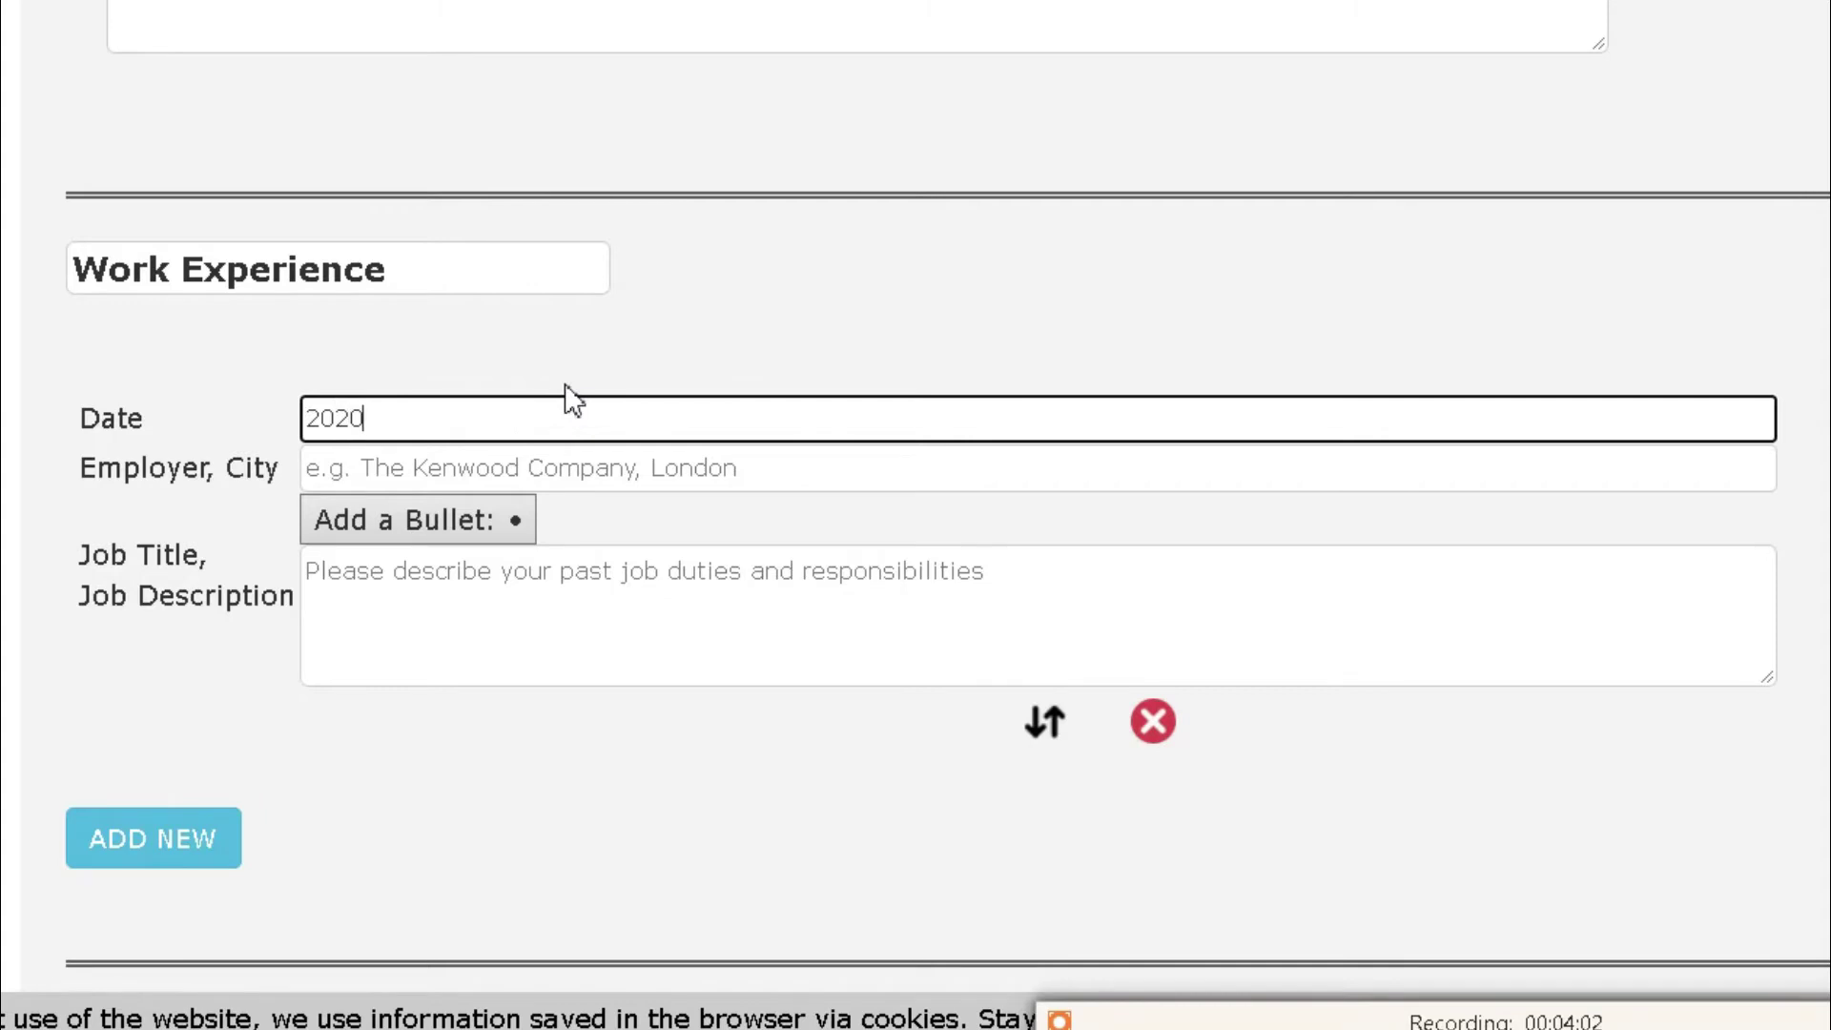
pyautogui.click(708, 468)
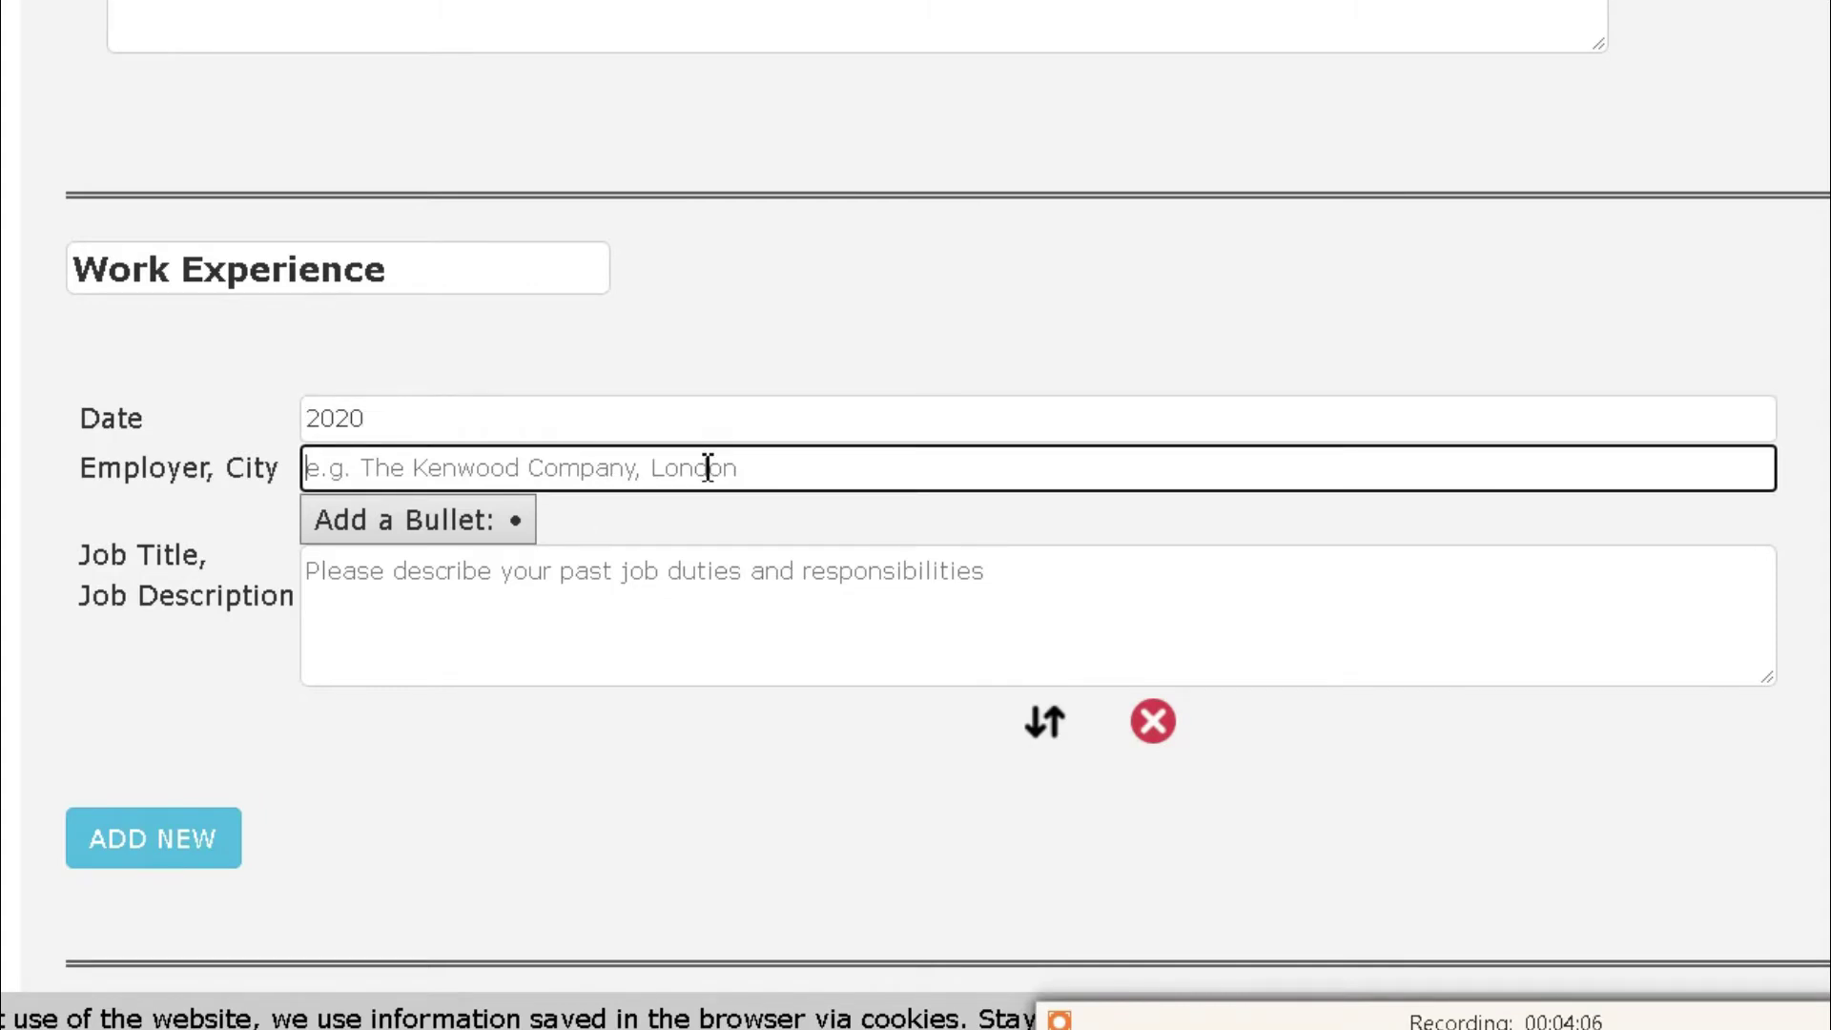
pyautogui.write('Gwalior')
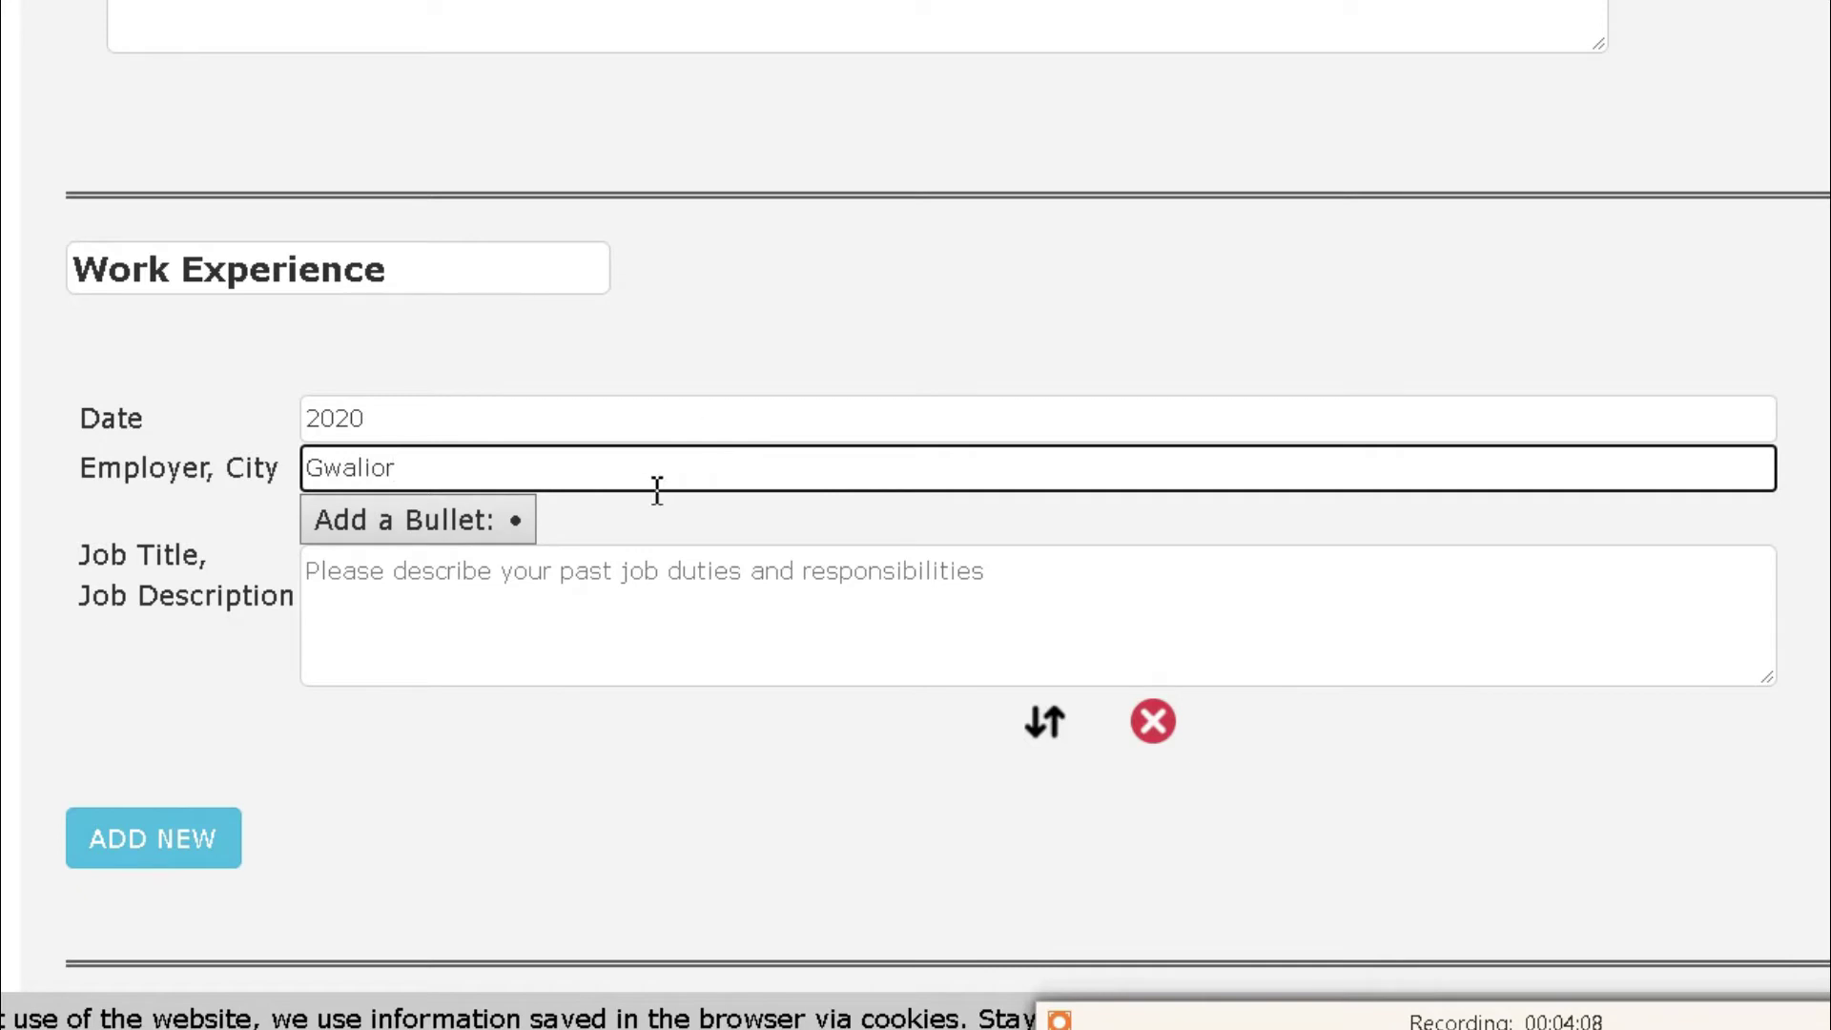
# Write a bulleted 'Graphic Designing' description for the first job
pyautogui.click(532, 544)
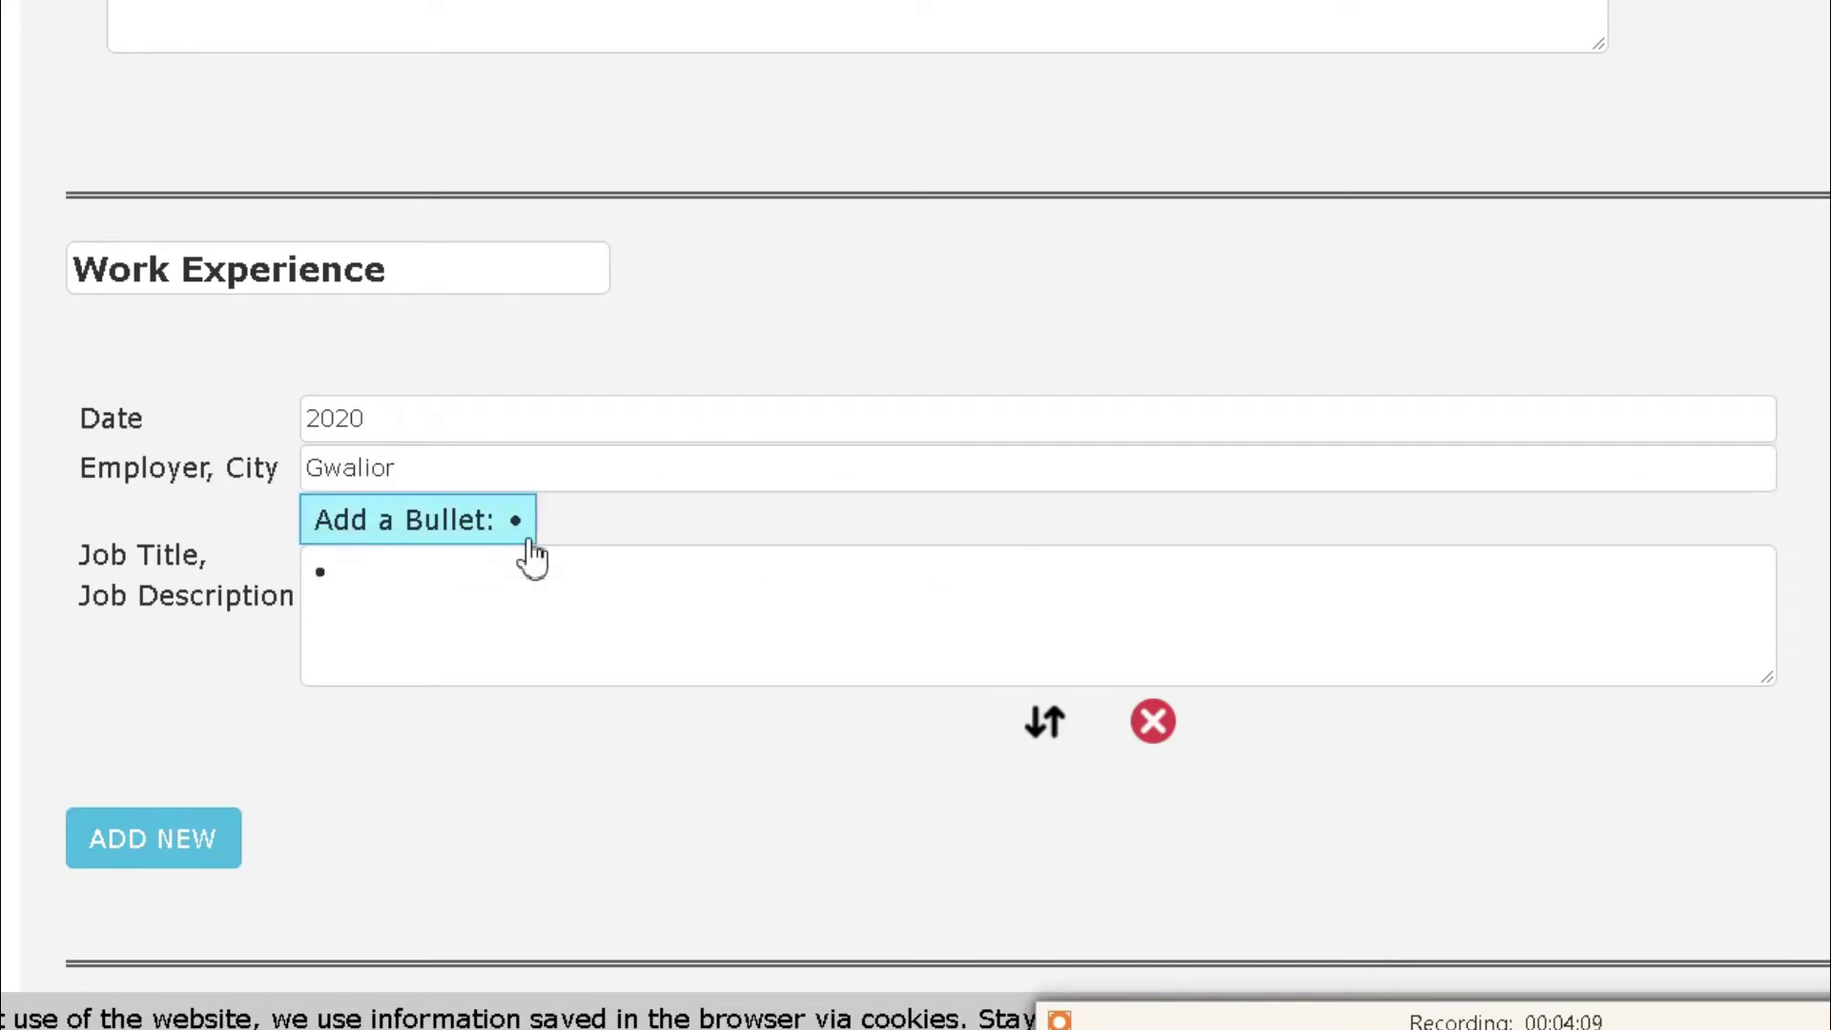
pyautogui.click(411, 564)
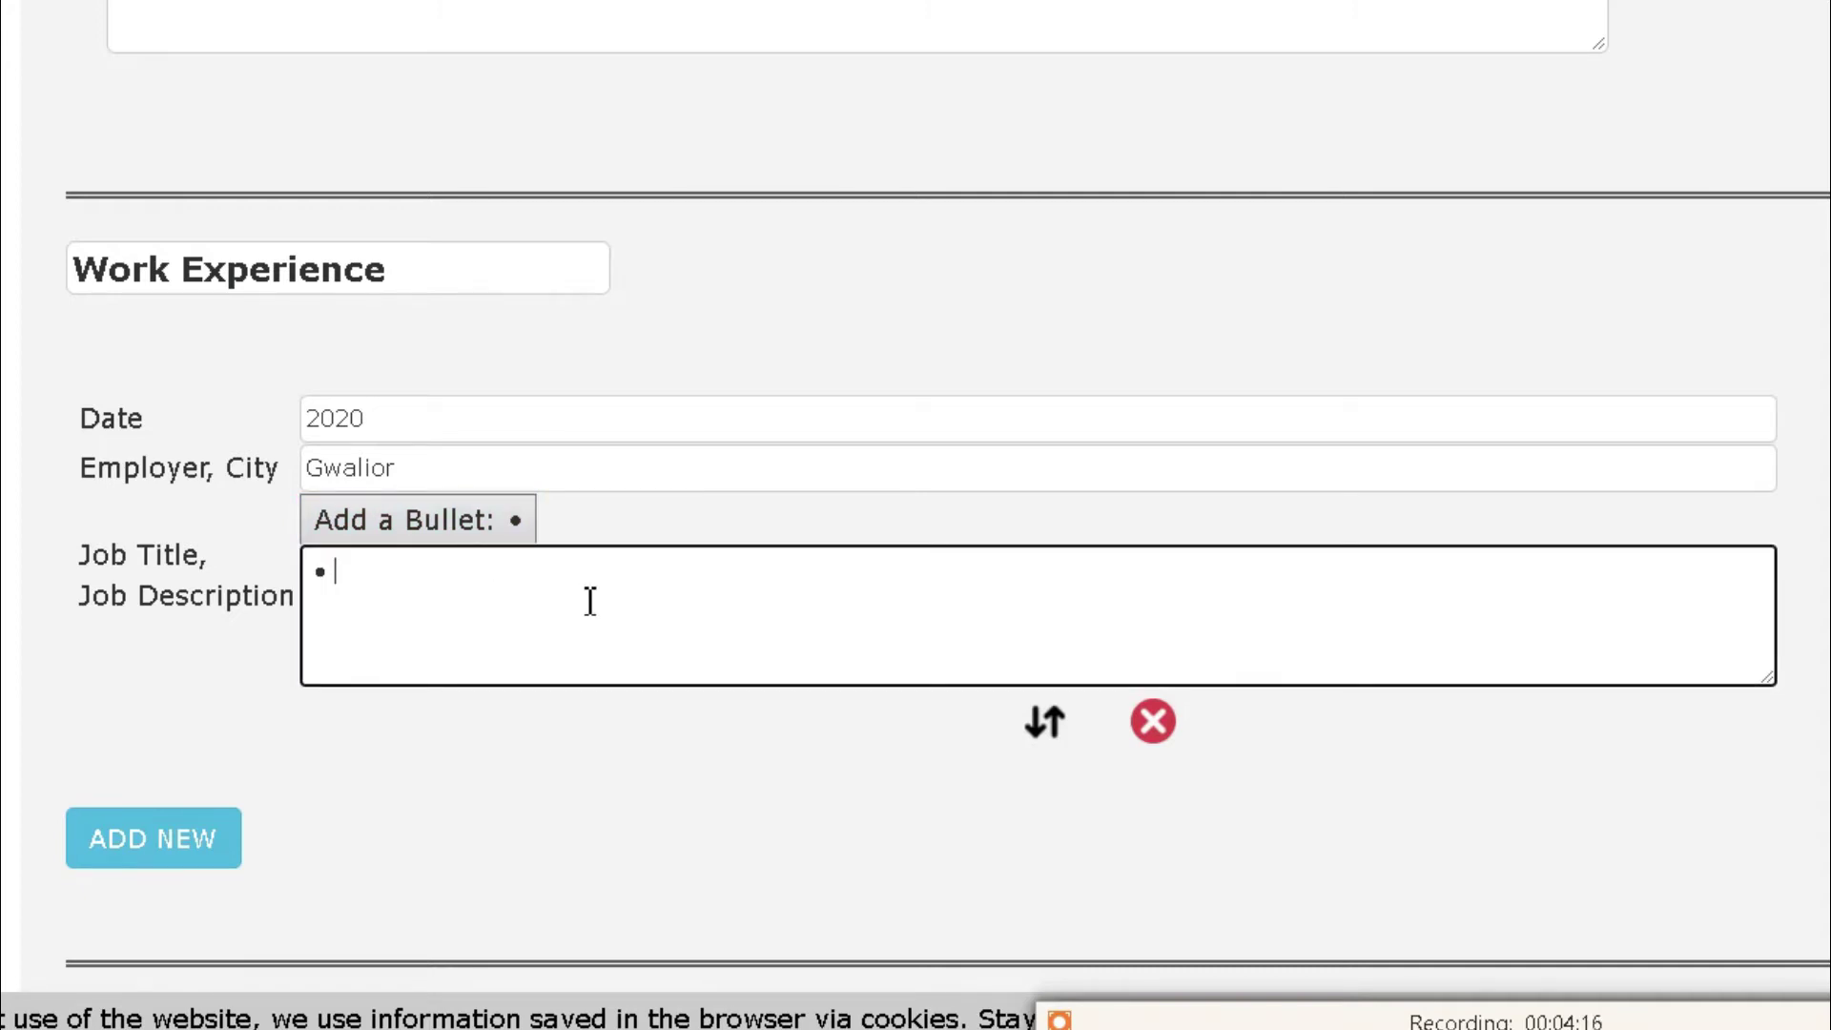
pyautogui.write('Graph')
pyautogui.write('ic d')
pyautogui.press('BackSpace')
pyautogui.press('BackSpace')
pyautogui.press('BackSpace')
pyautogui.press('BackSpace')
pyautogui.write('ic Design')
pyautogui.press('BackSpace')
pyautogui.write('ning')
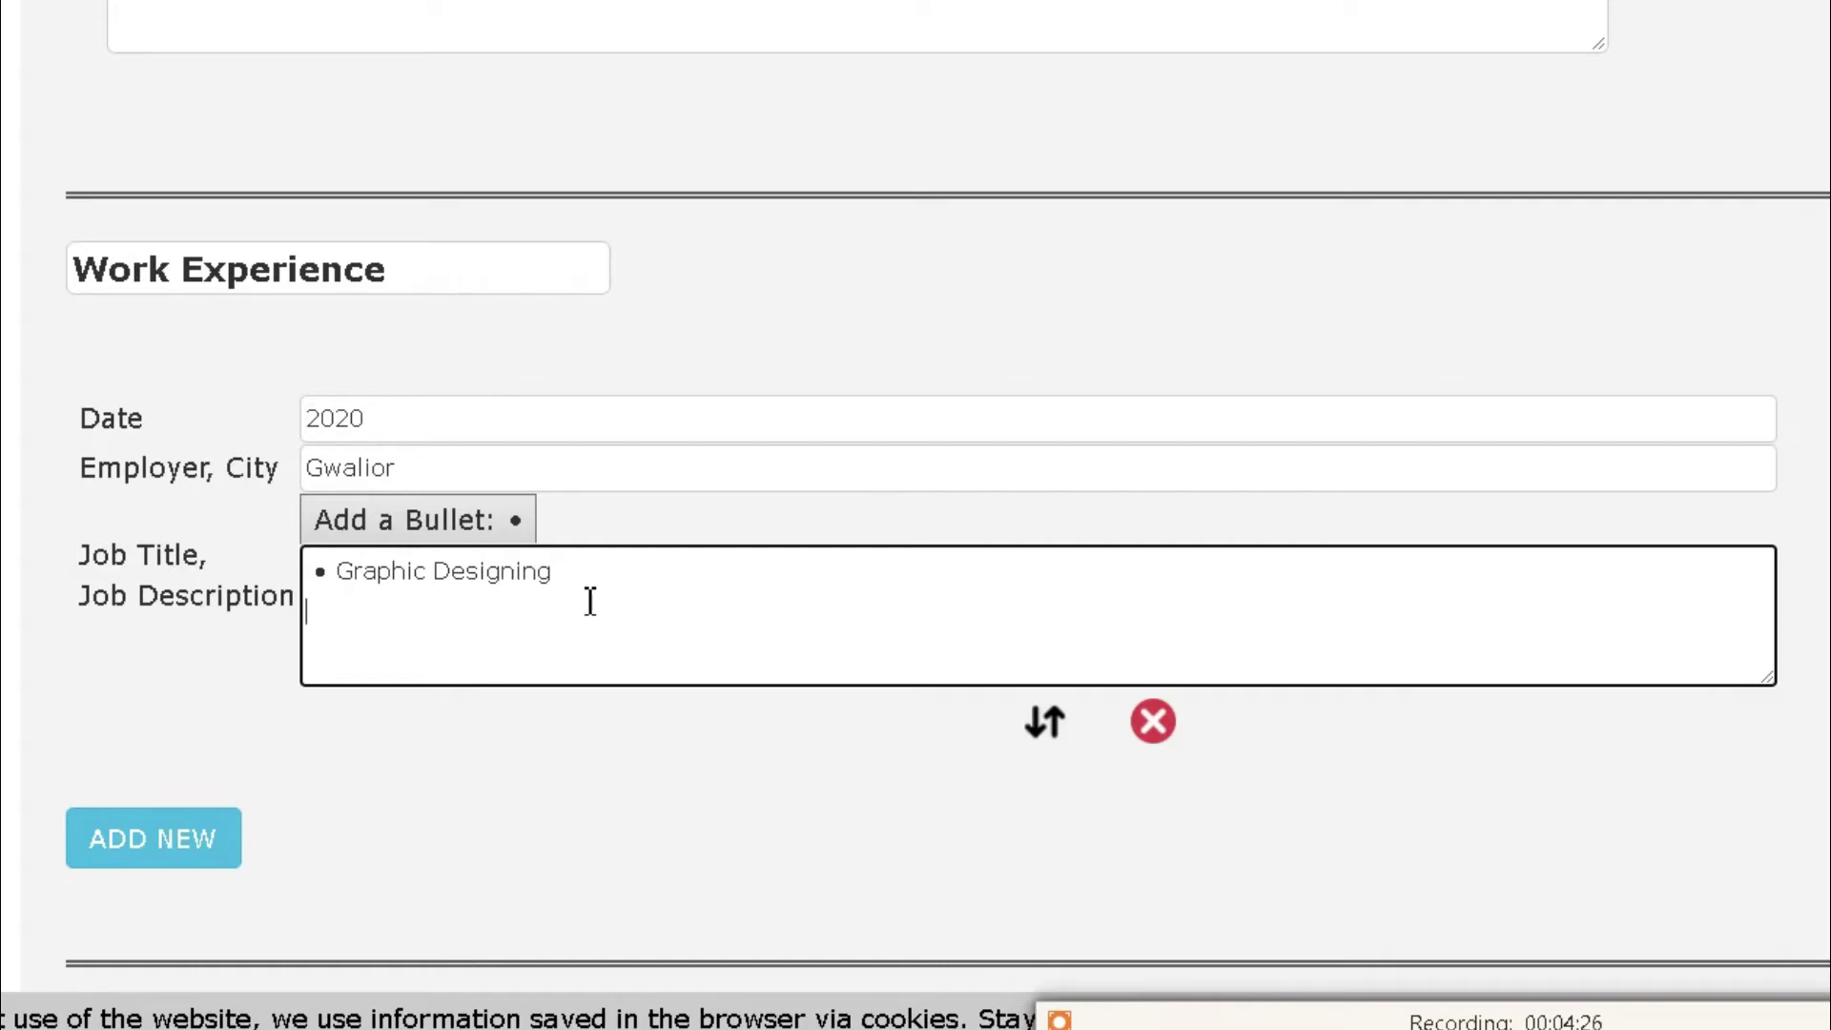
pyautogui.scroll(-3, 586, 599)
pyautogui.press('Return')
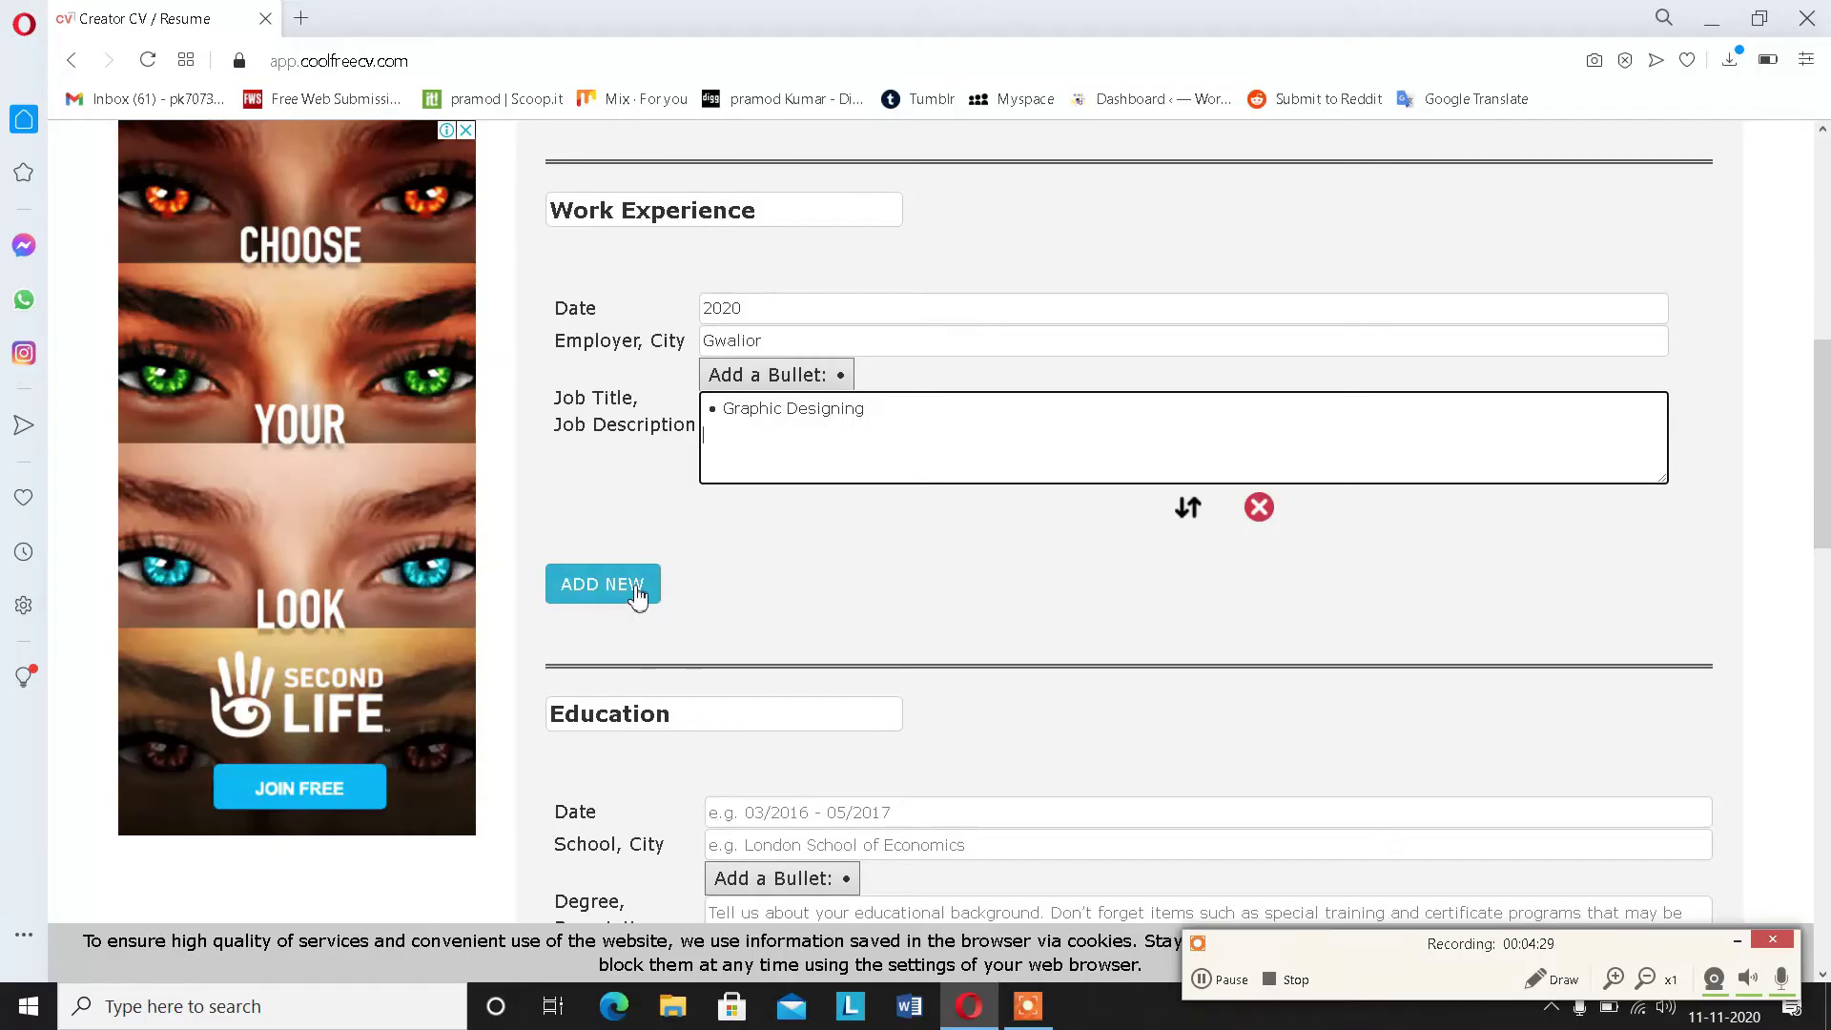
# Add a second work entry dated 2020, Gwalior, described as Digital Marketing
pyautogui.click(630, 589)
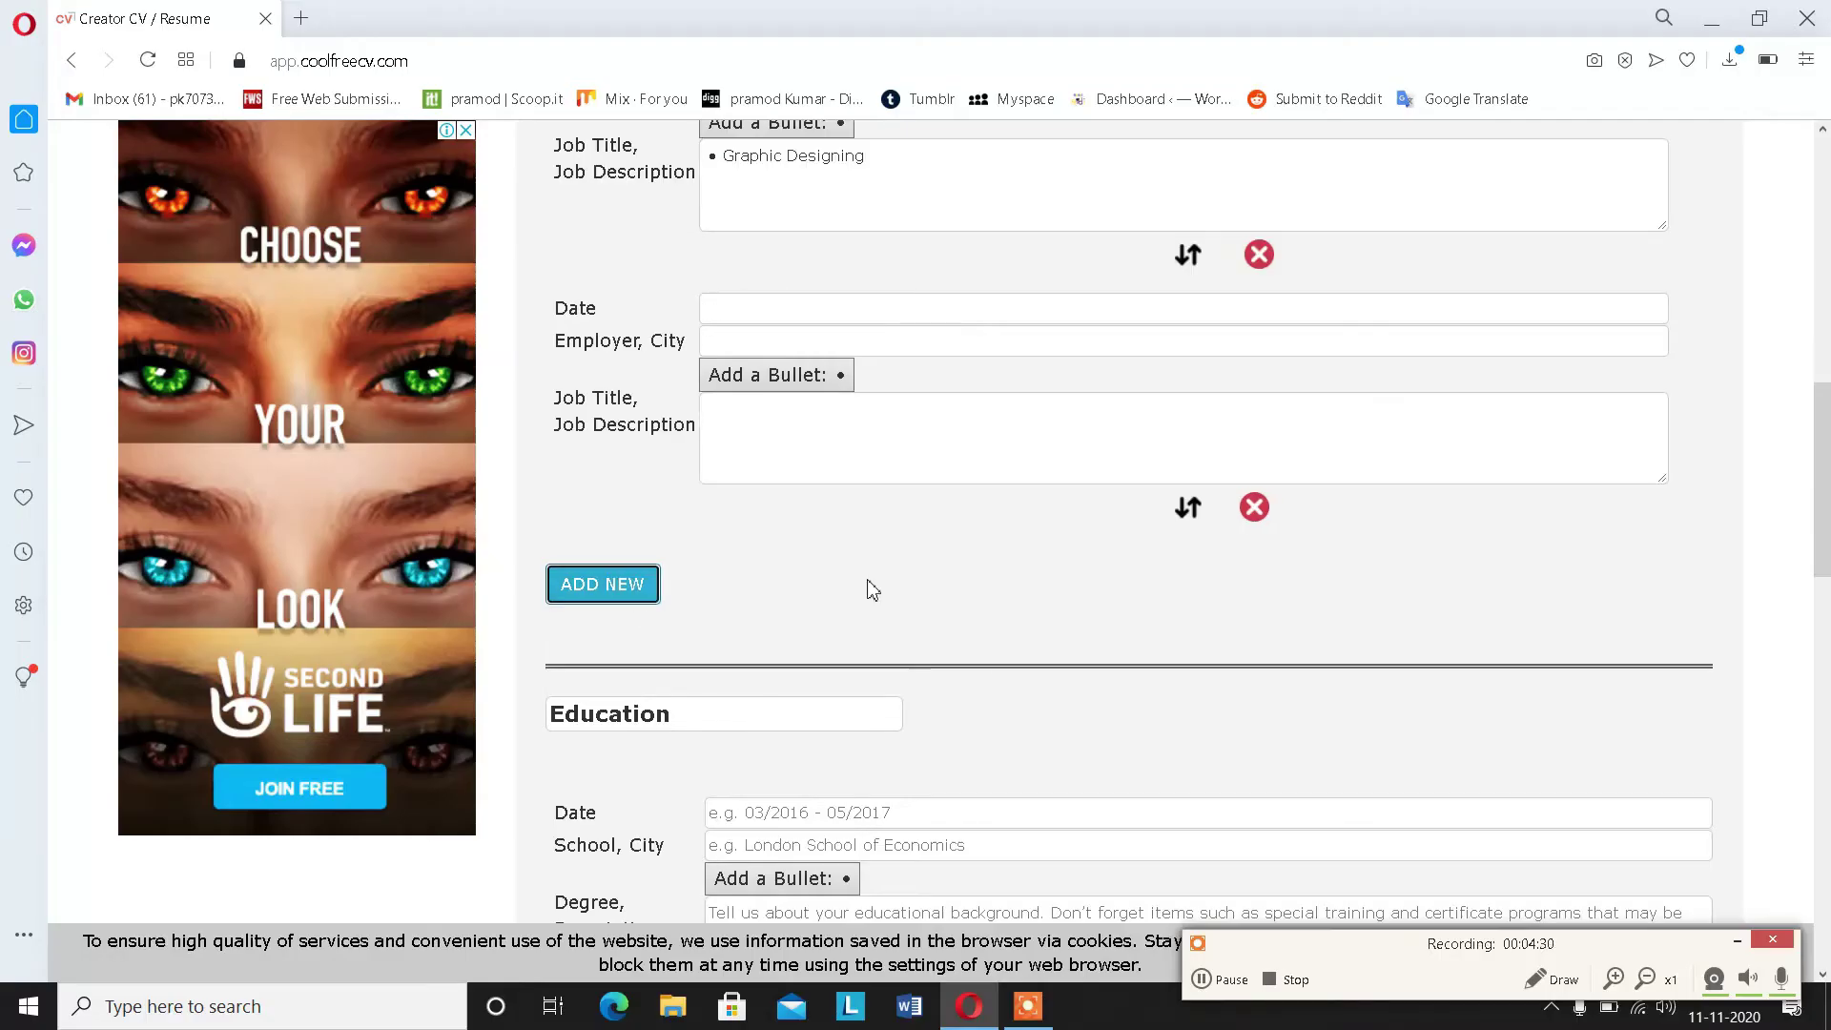
pyautogui.scroll(3, 873, 590)
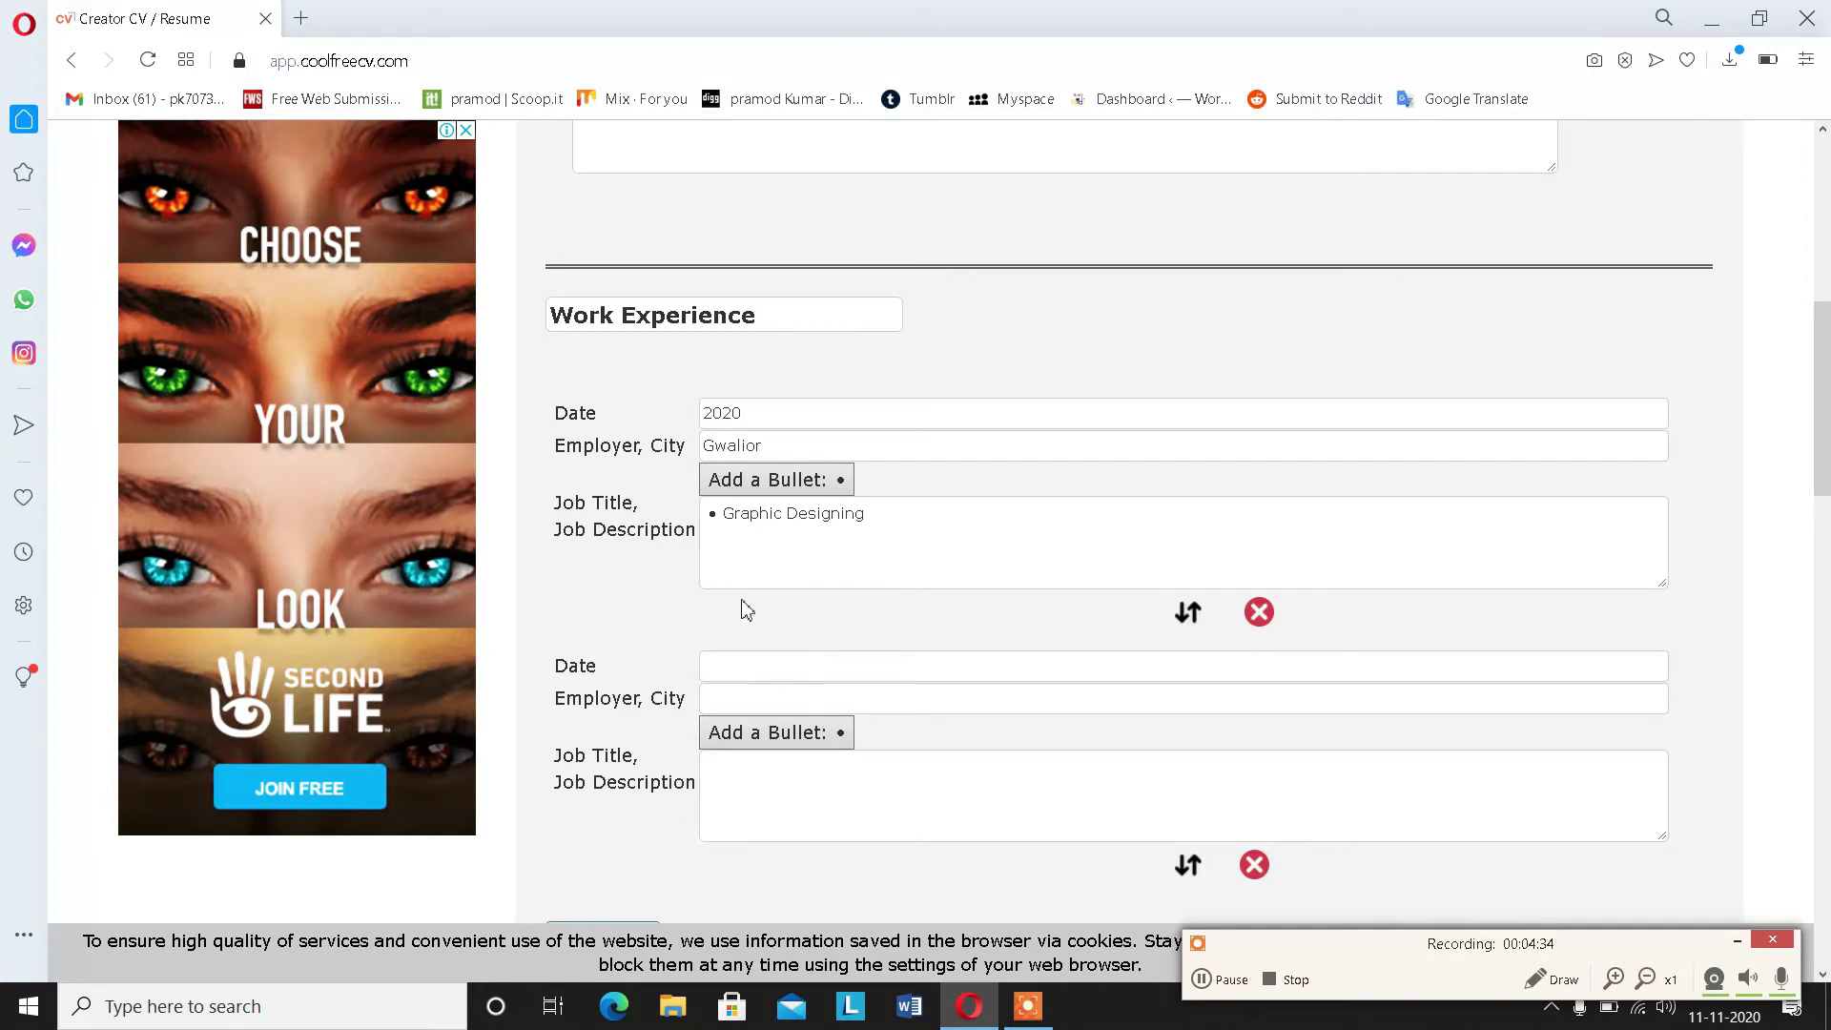
pyautogui.scroll(-3, 793, 667)
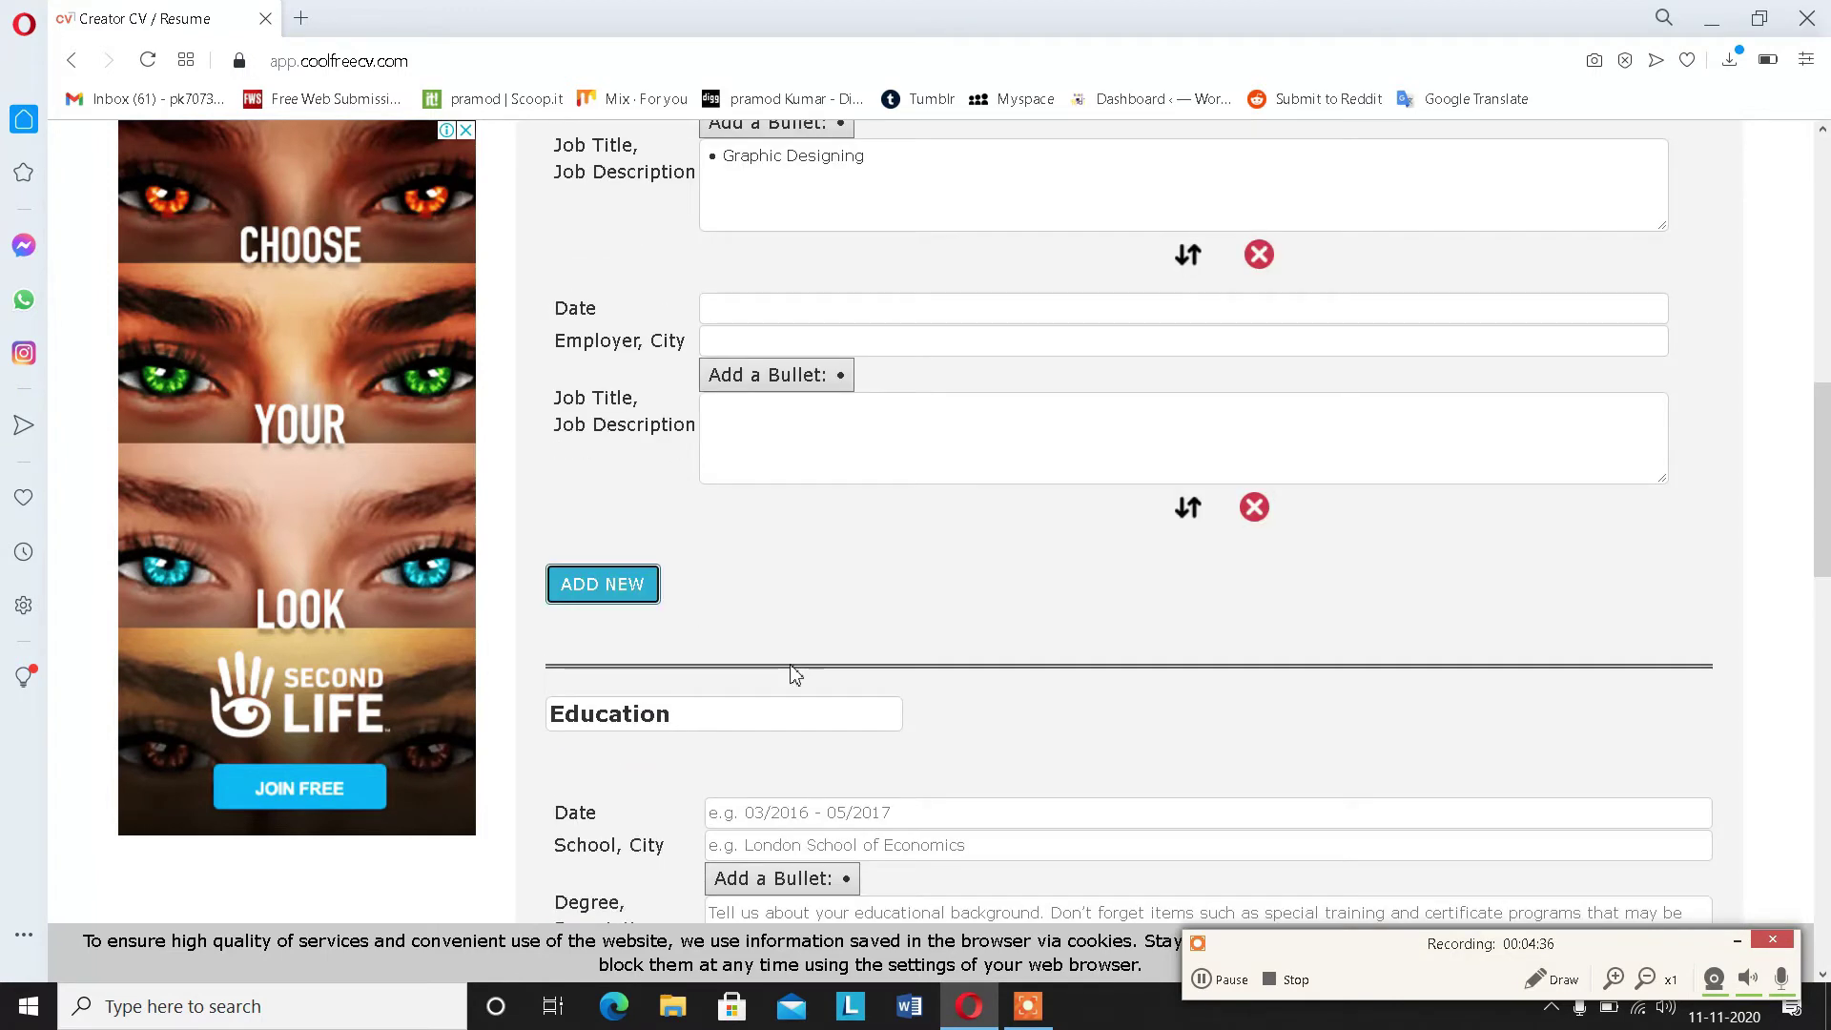
pyautogui.scroll(1, 793, 672)
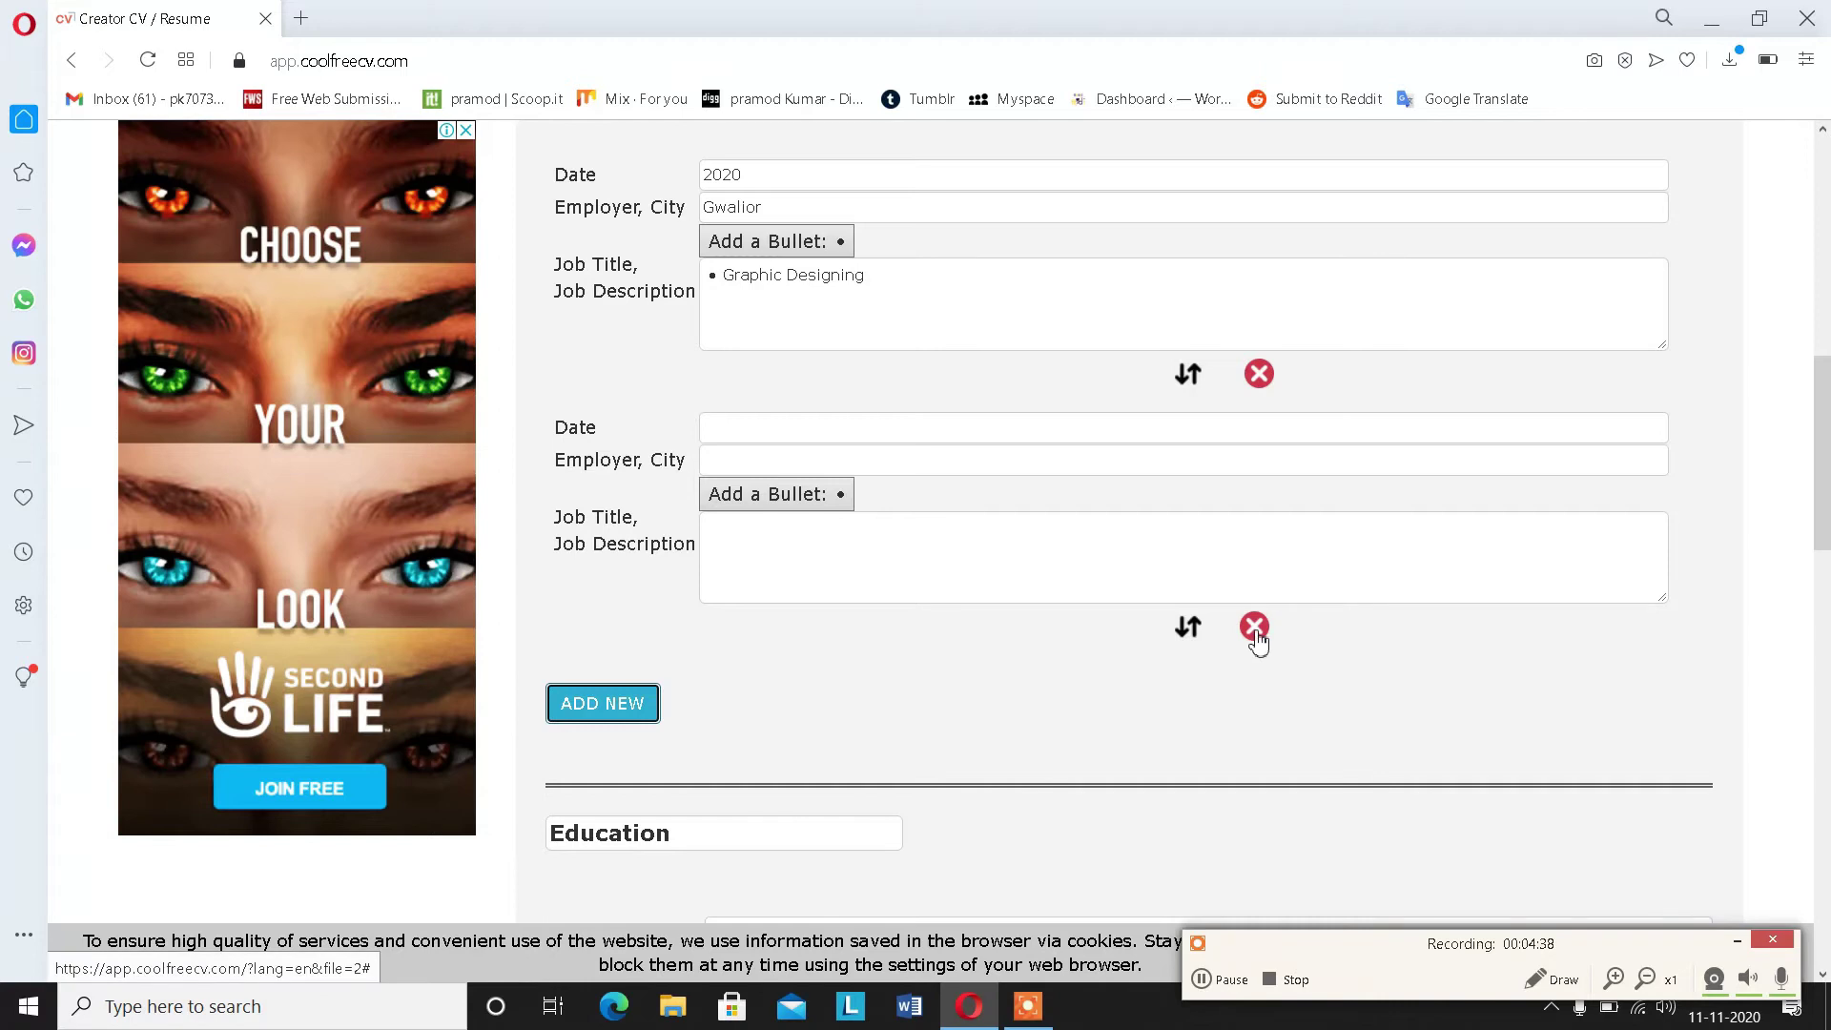
pyautogui.click(808, 430)
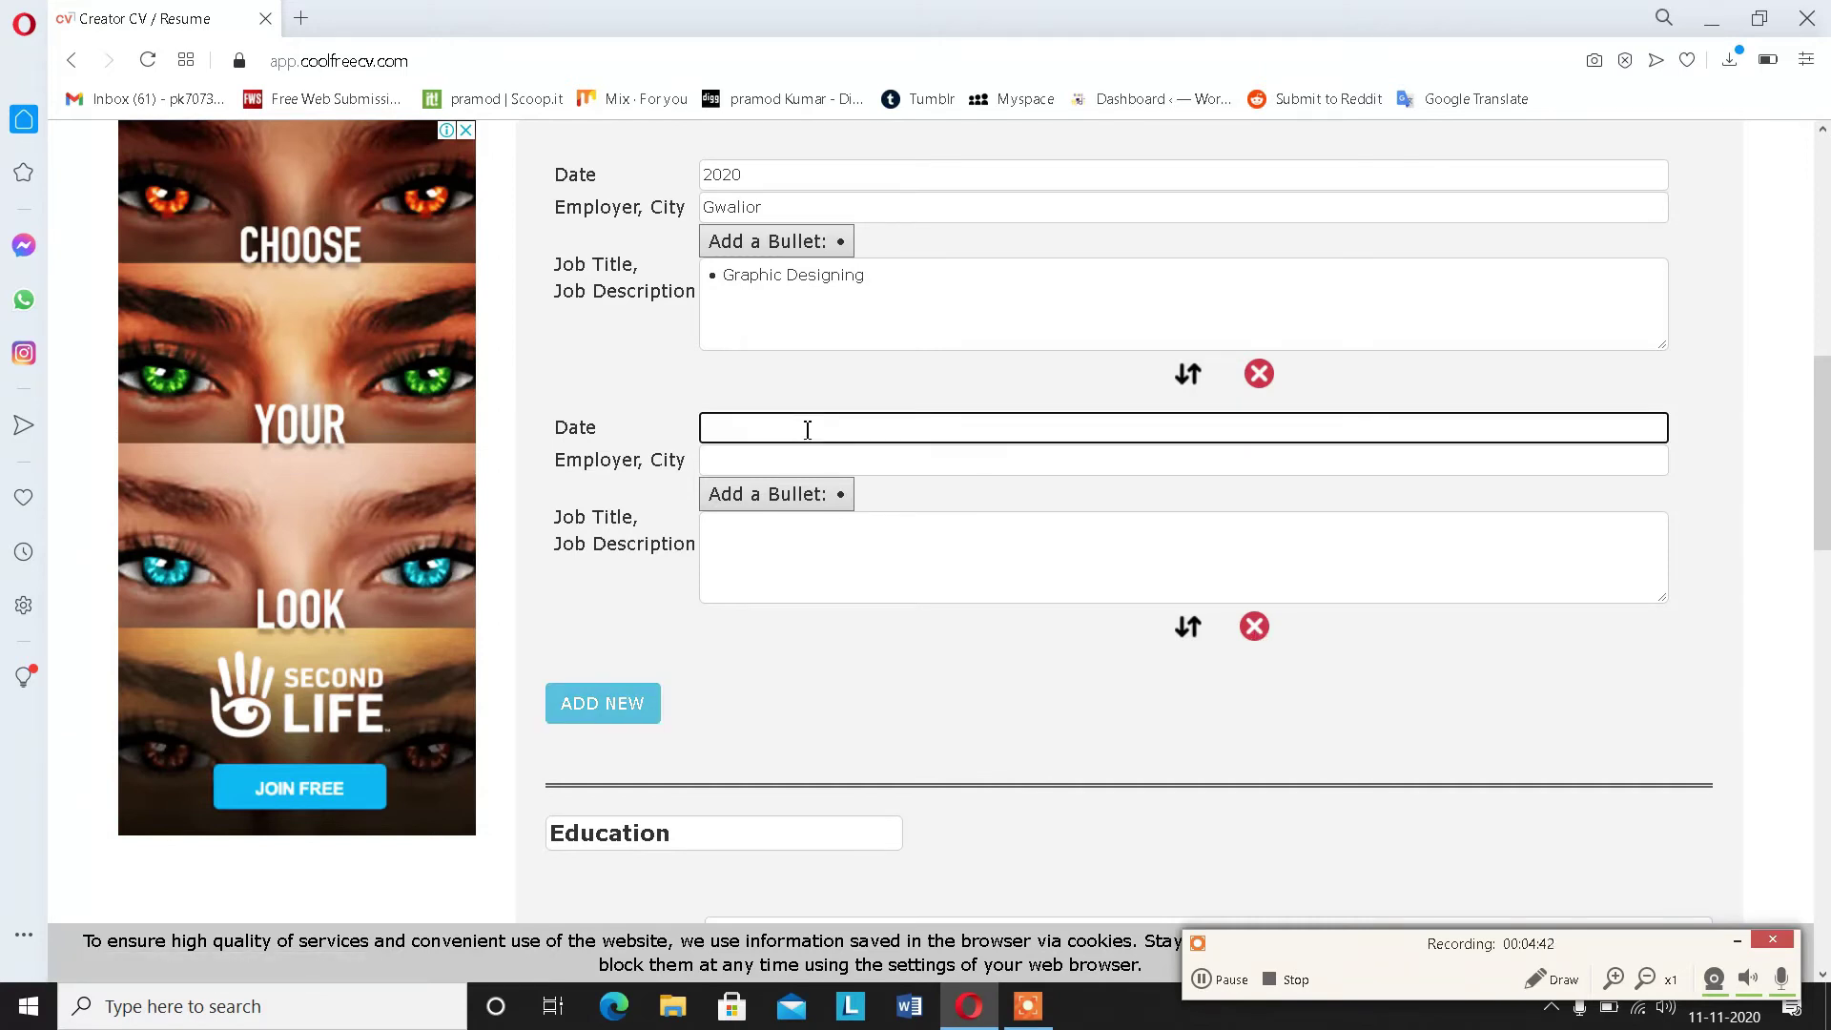
pyautogui.write('20')
pyautogui.write('20')
pyautogui.press('Tab')
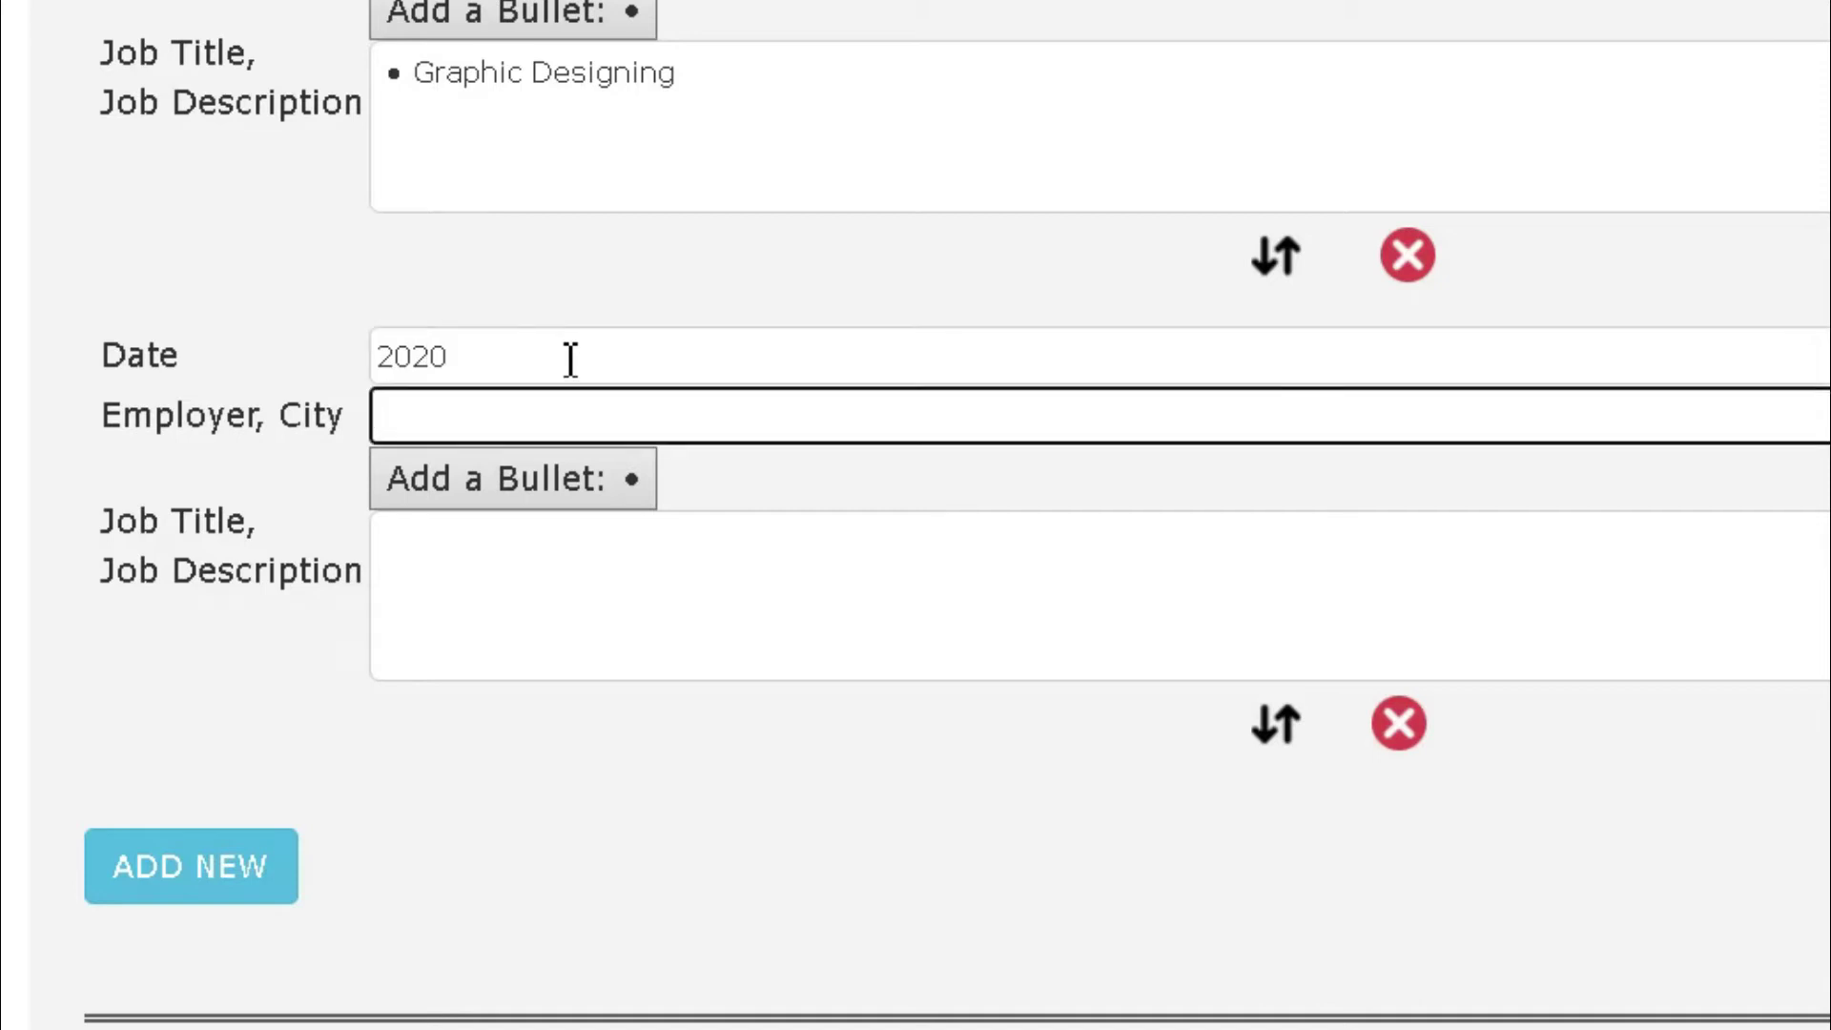
pyautogui.write('Gwalior')
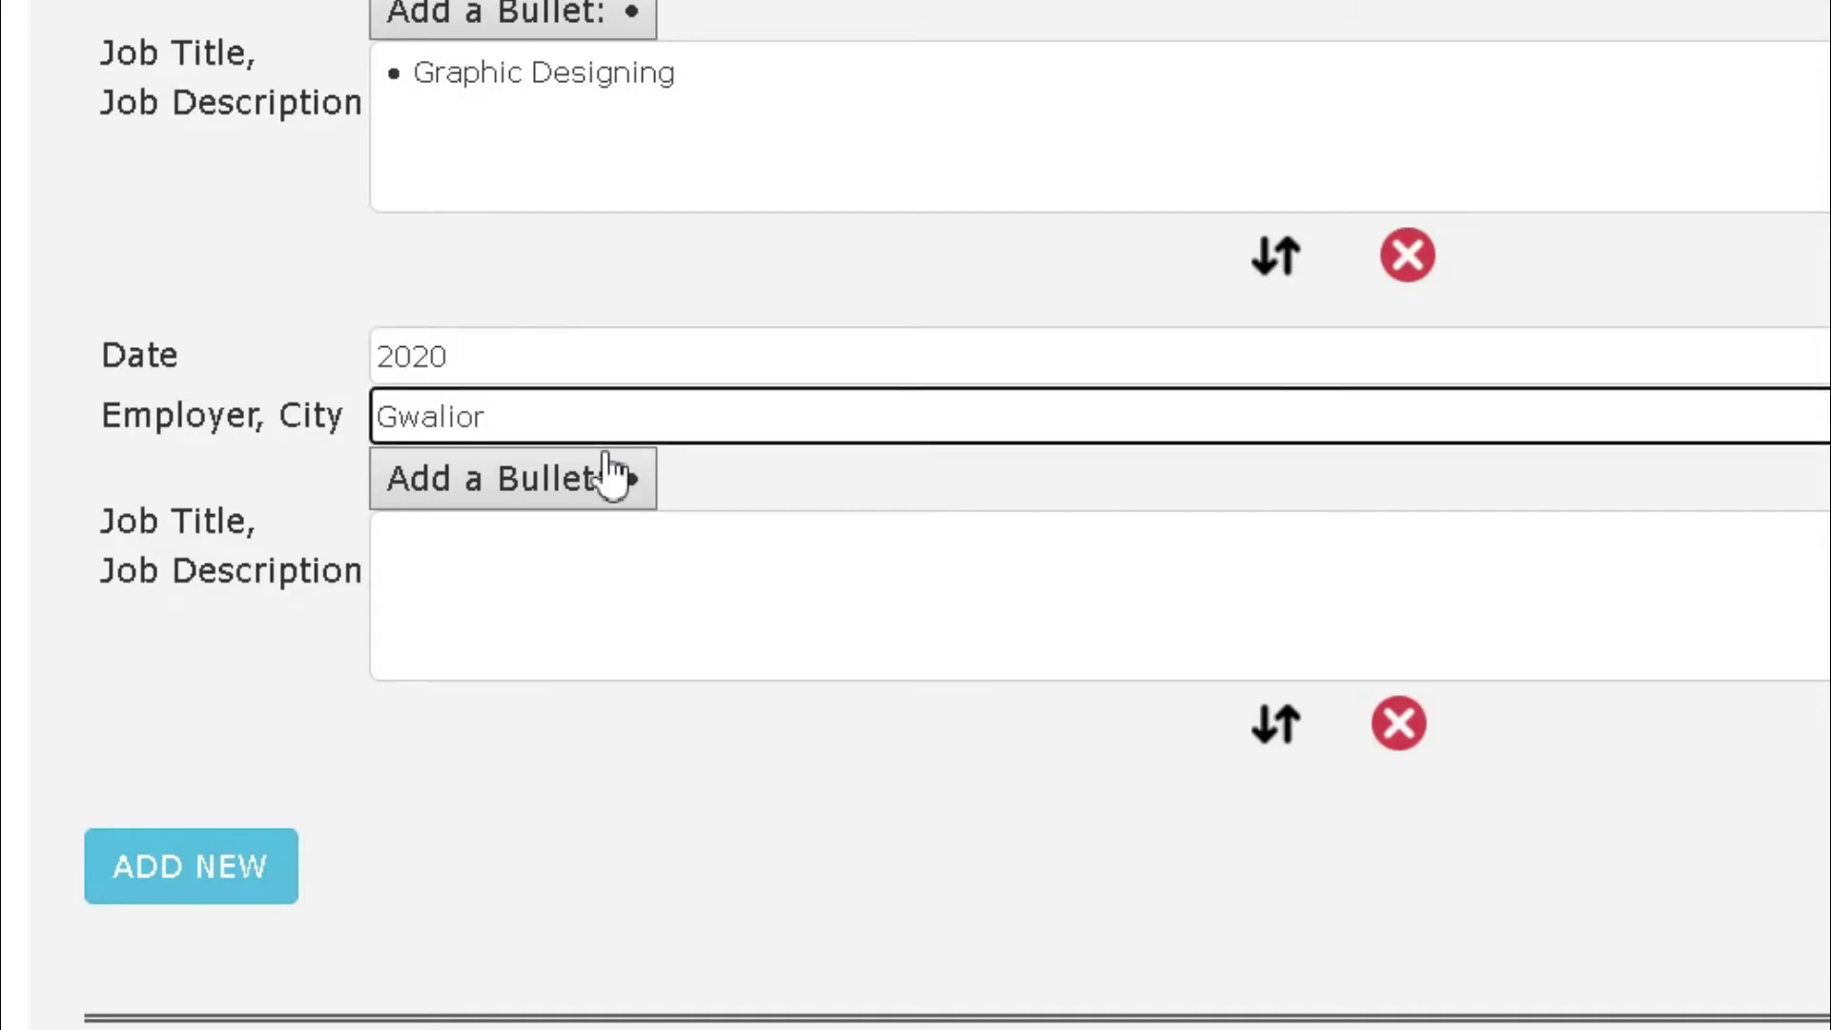
pyautogui.click(615, 553)
pyautogui.write('Digital Marketing')
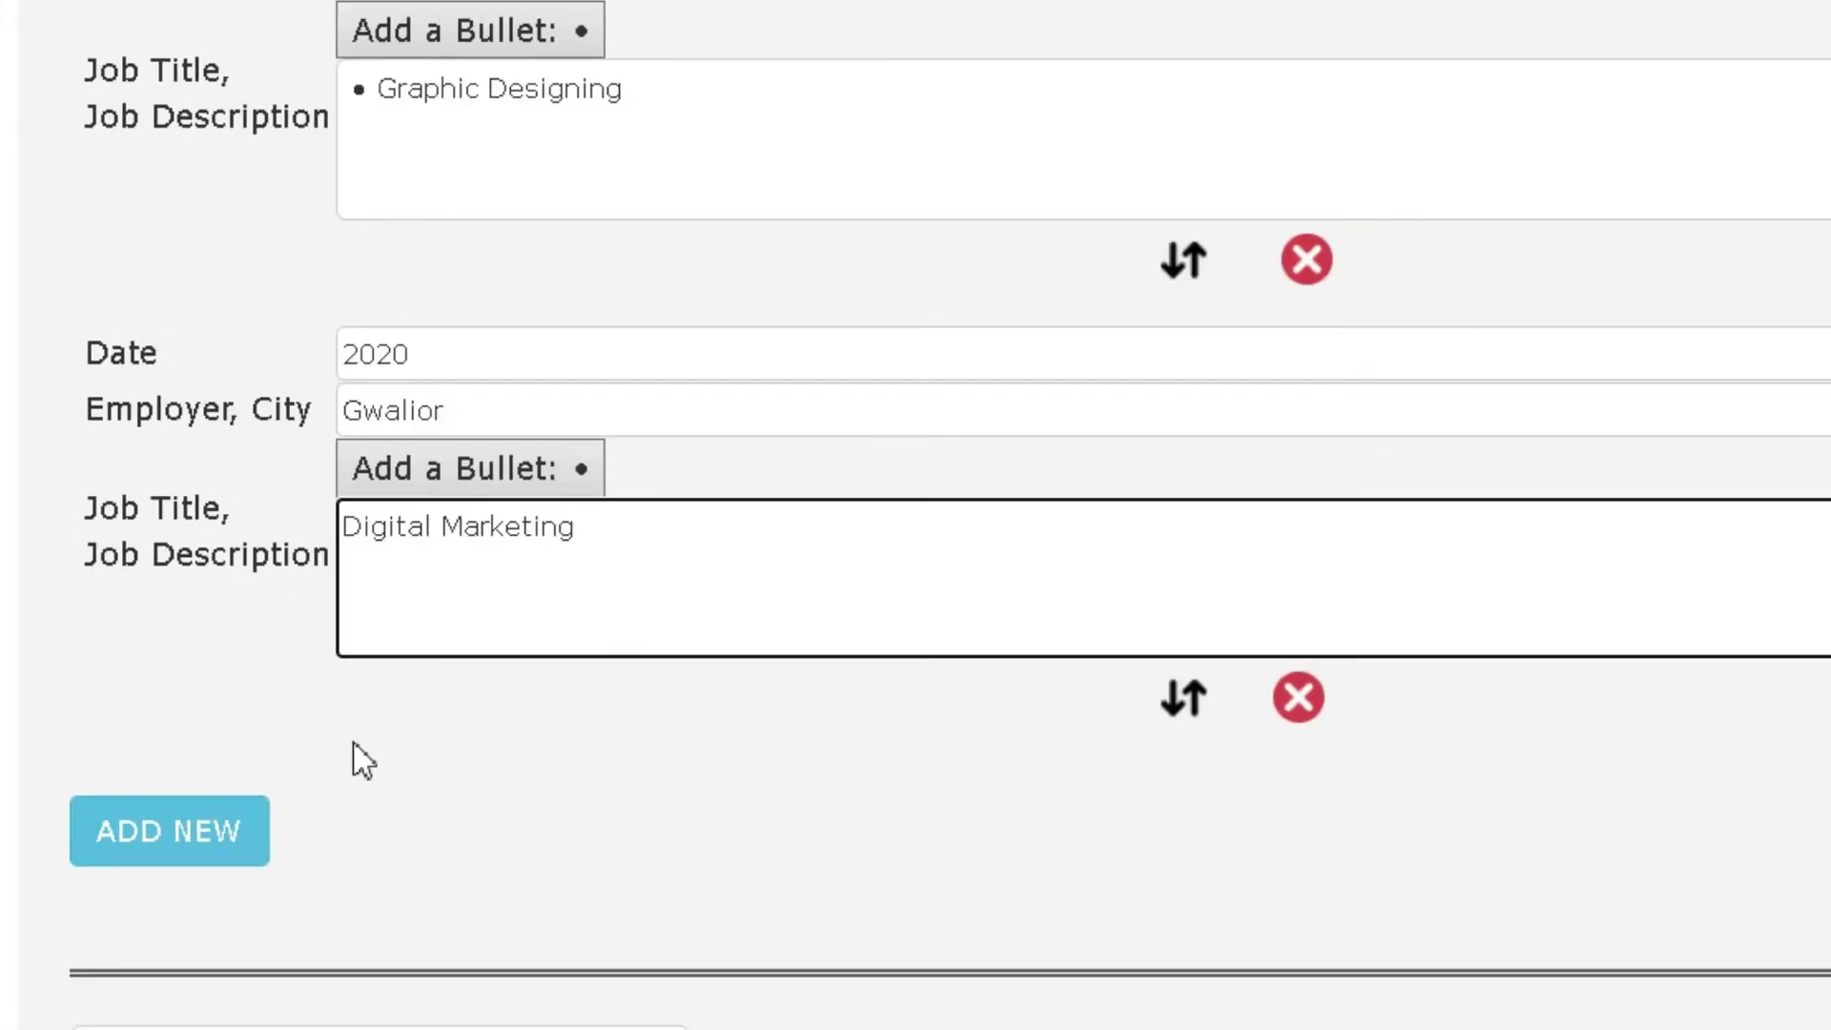
# Enter 2019 as the date of the first Education entry
pyautogui.scroll(2, 239, 362)
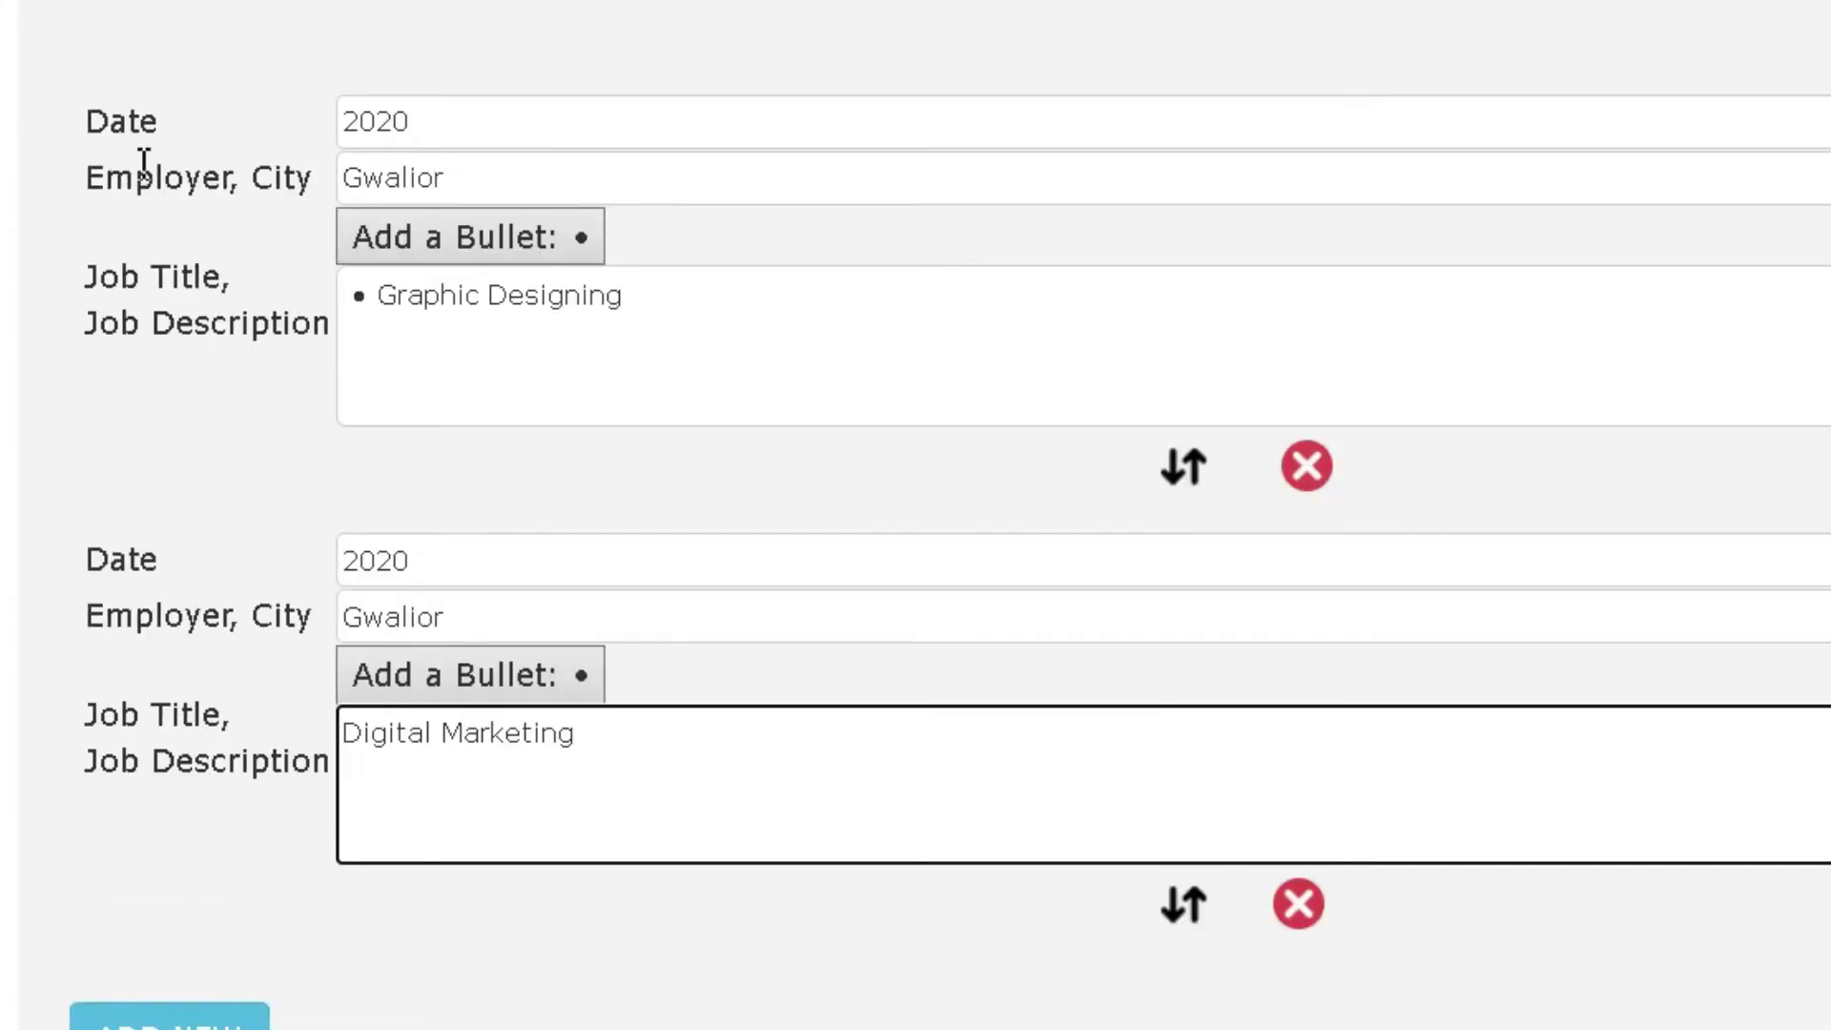
pyautogui.scroll(-1, 306, 543)
pyautogui.scroll(-5, 300, 558)
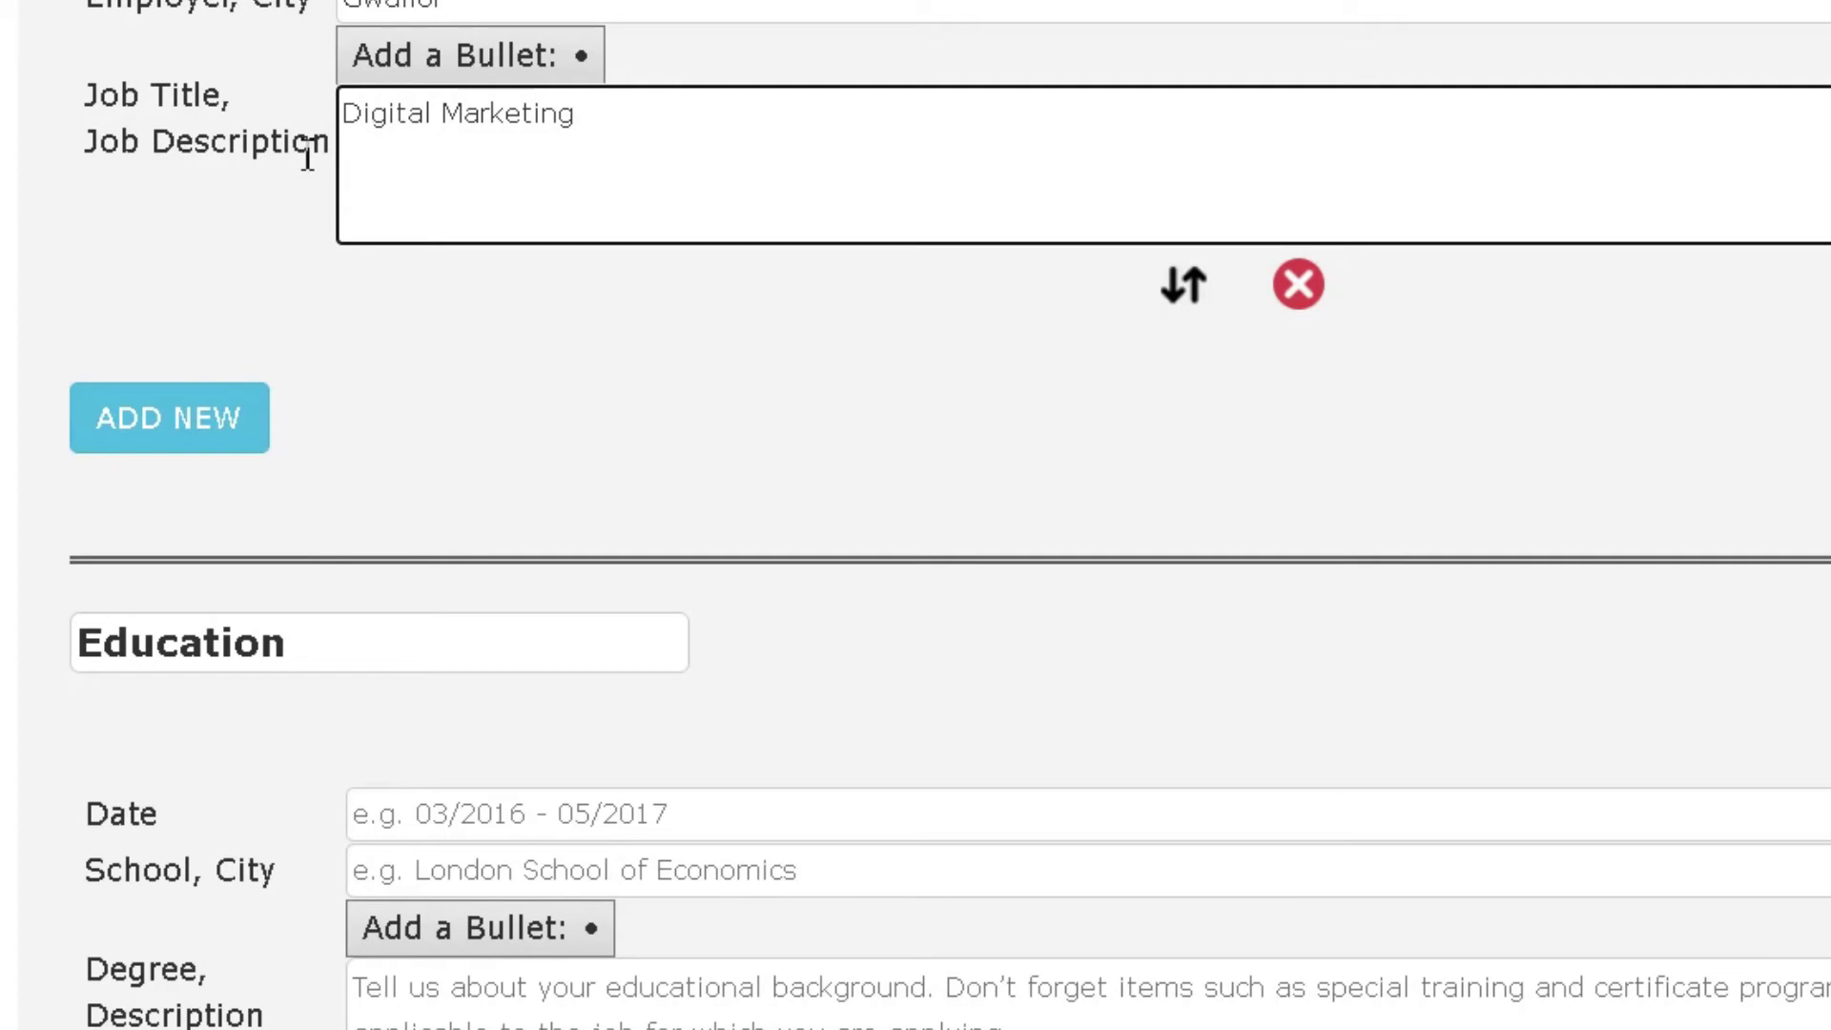
pyautogui.scroll(-2, 401, 429)
pyautogui.scroll(-2, 207, 391)
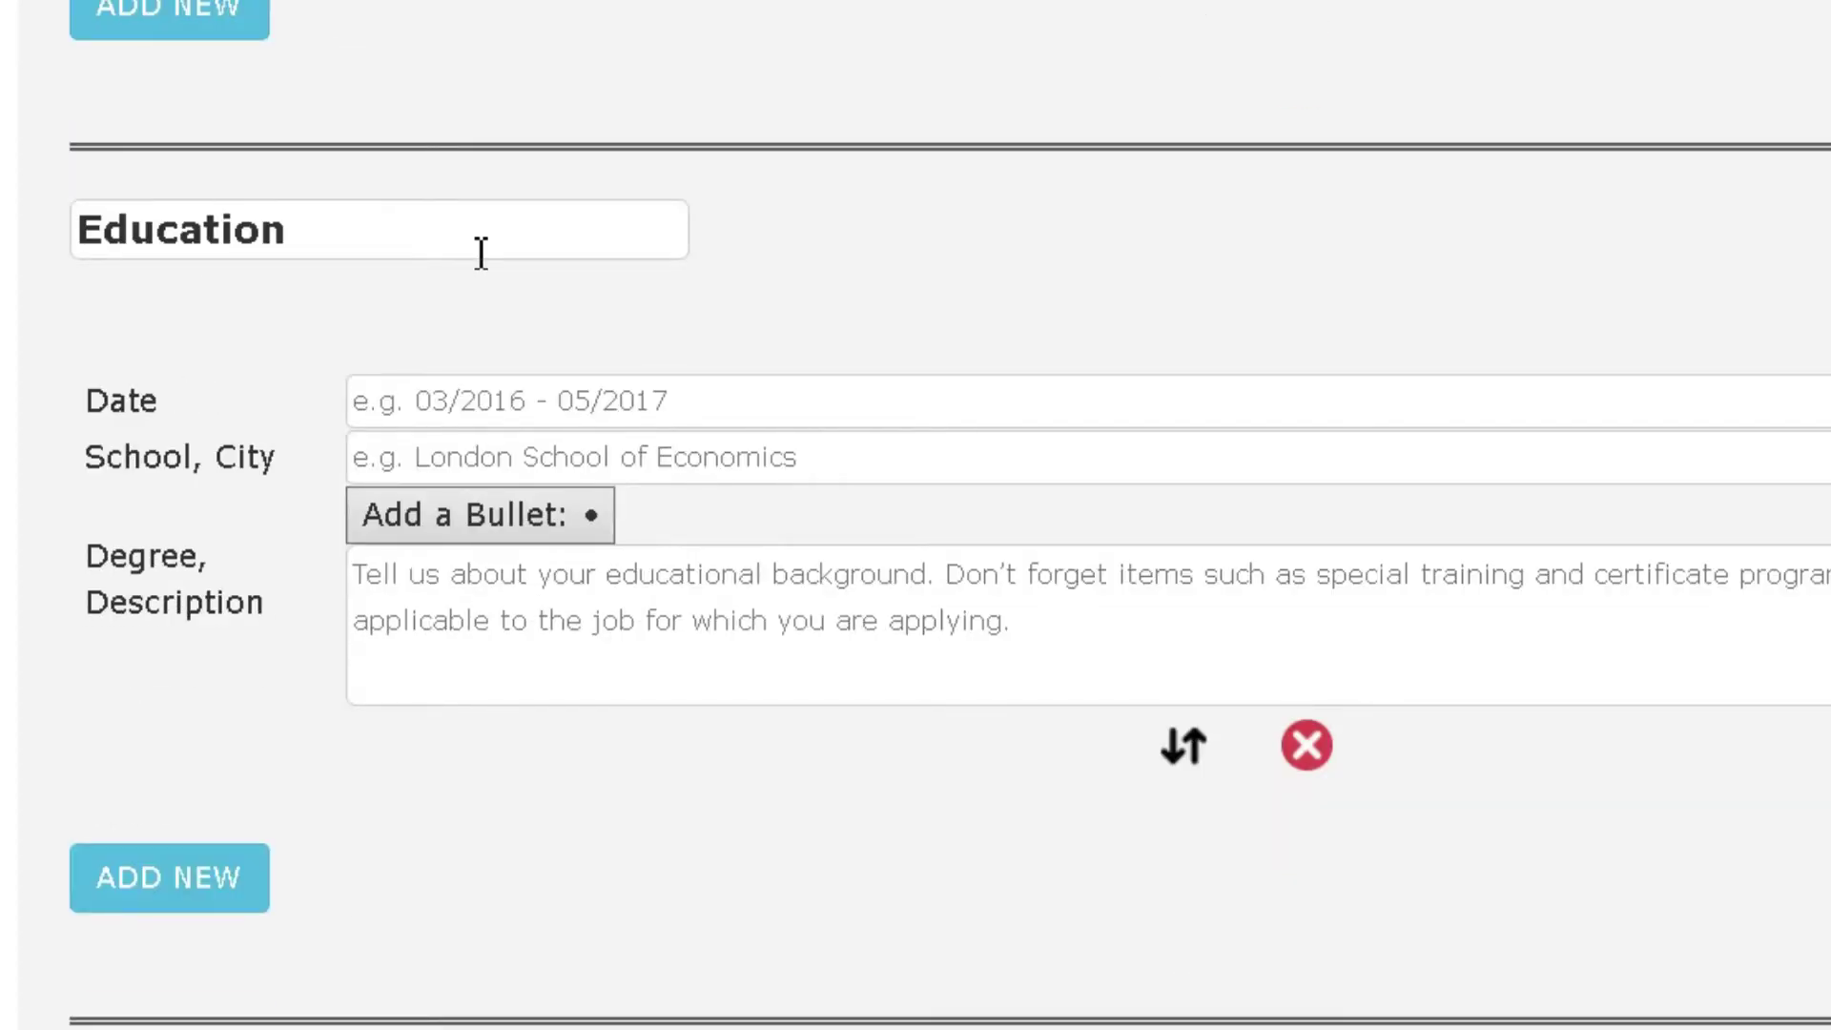
pyautogui.click(513, 401)
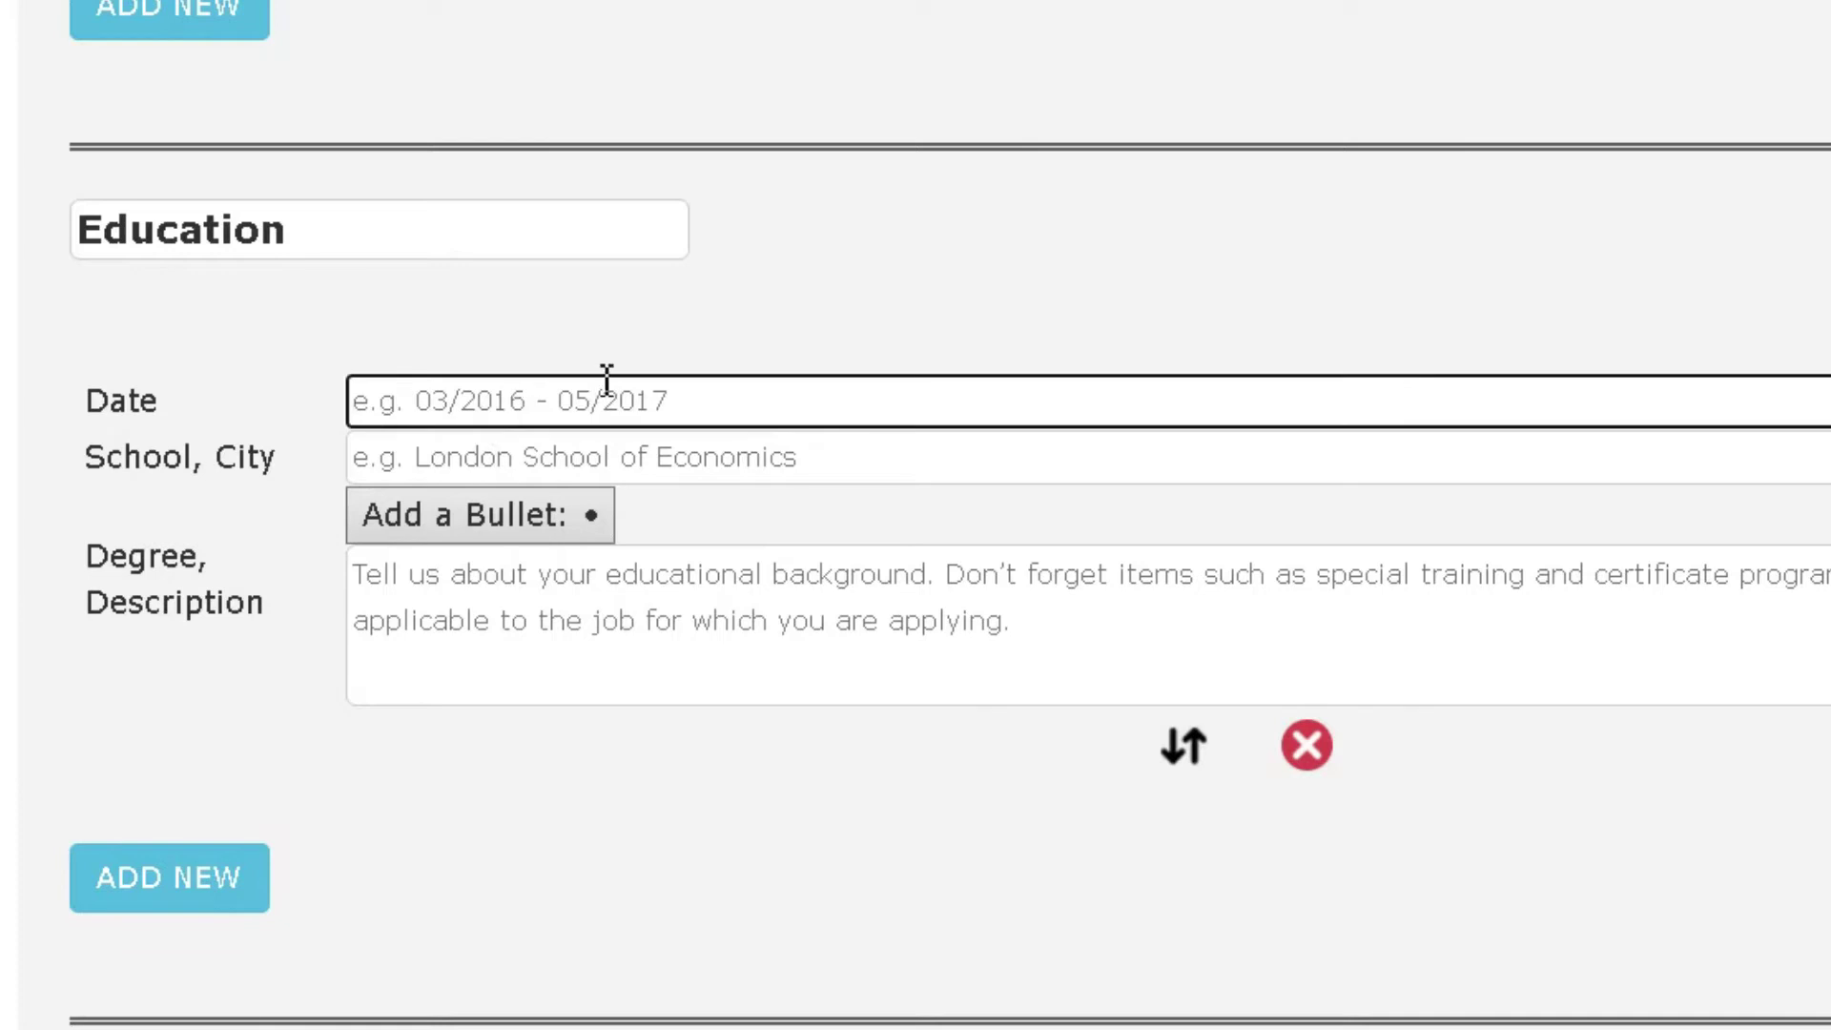
pyautogui.write('2019')
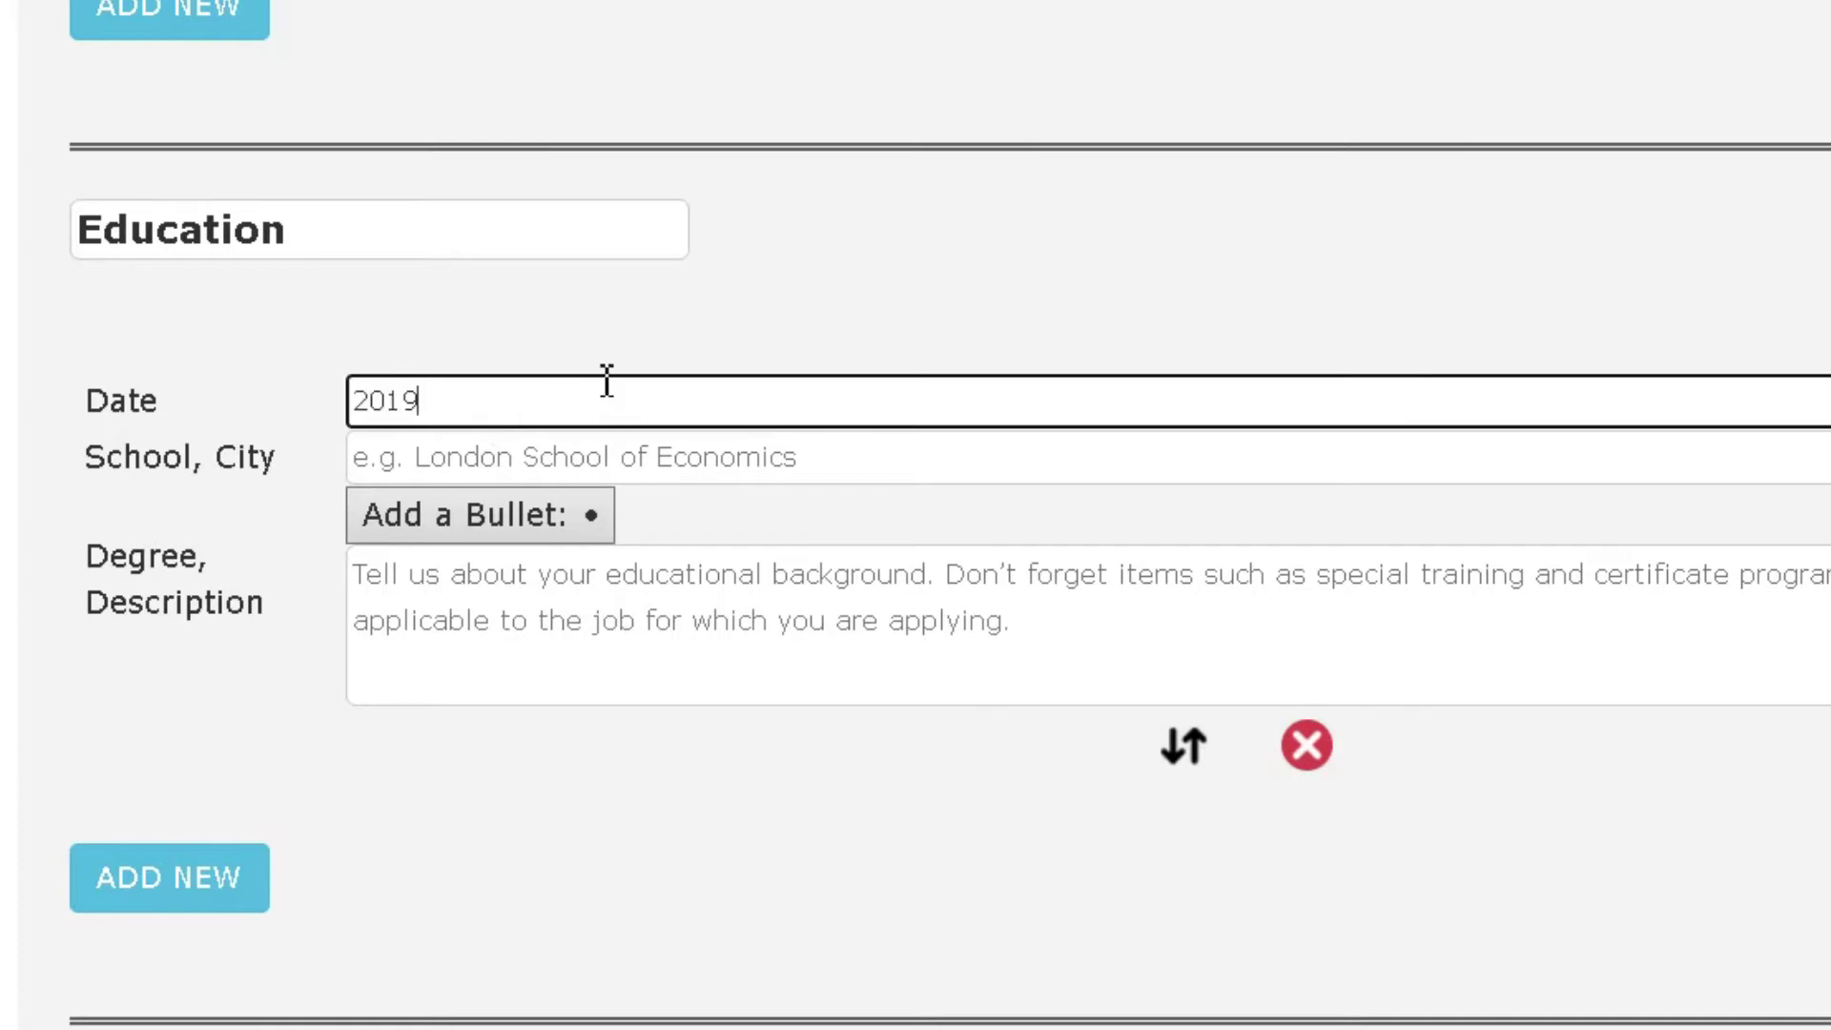
pyautogui.click(625, 457)
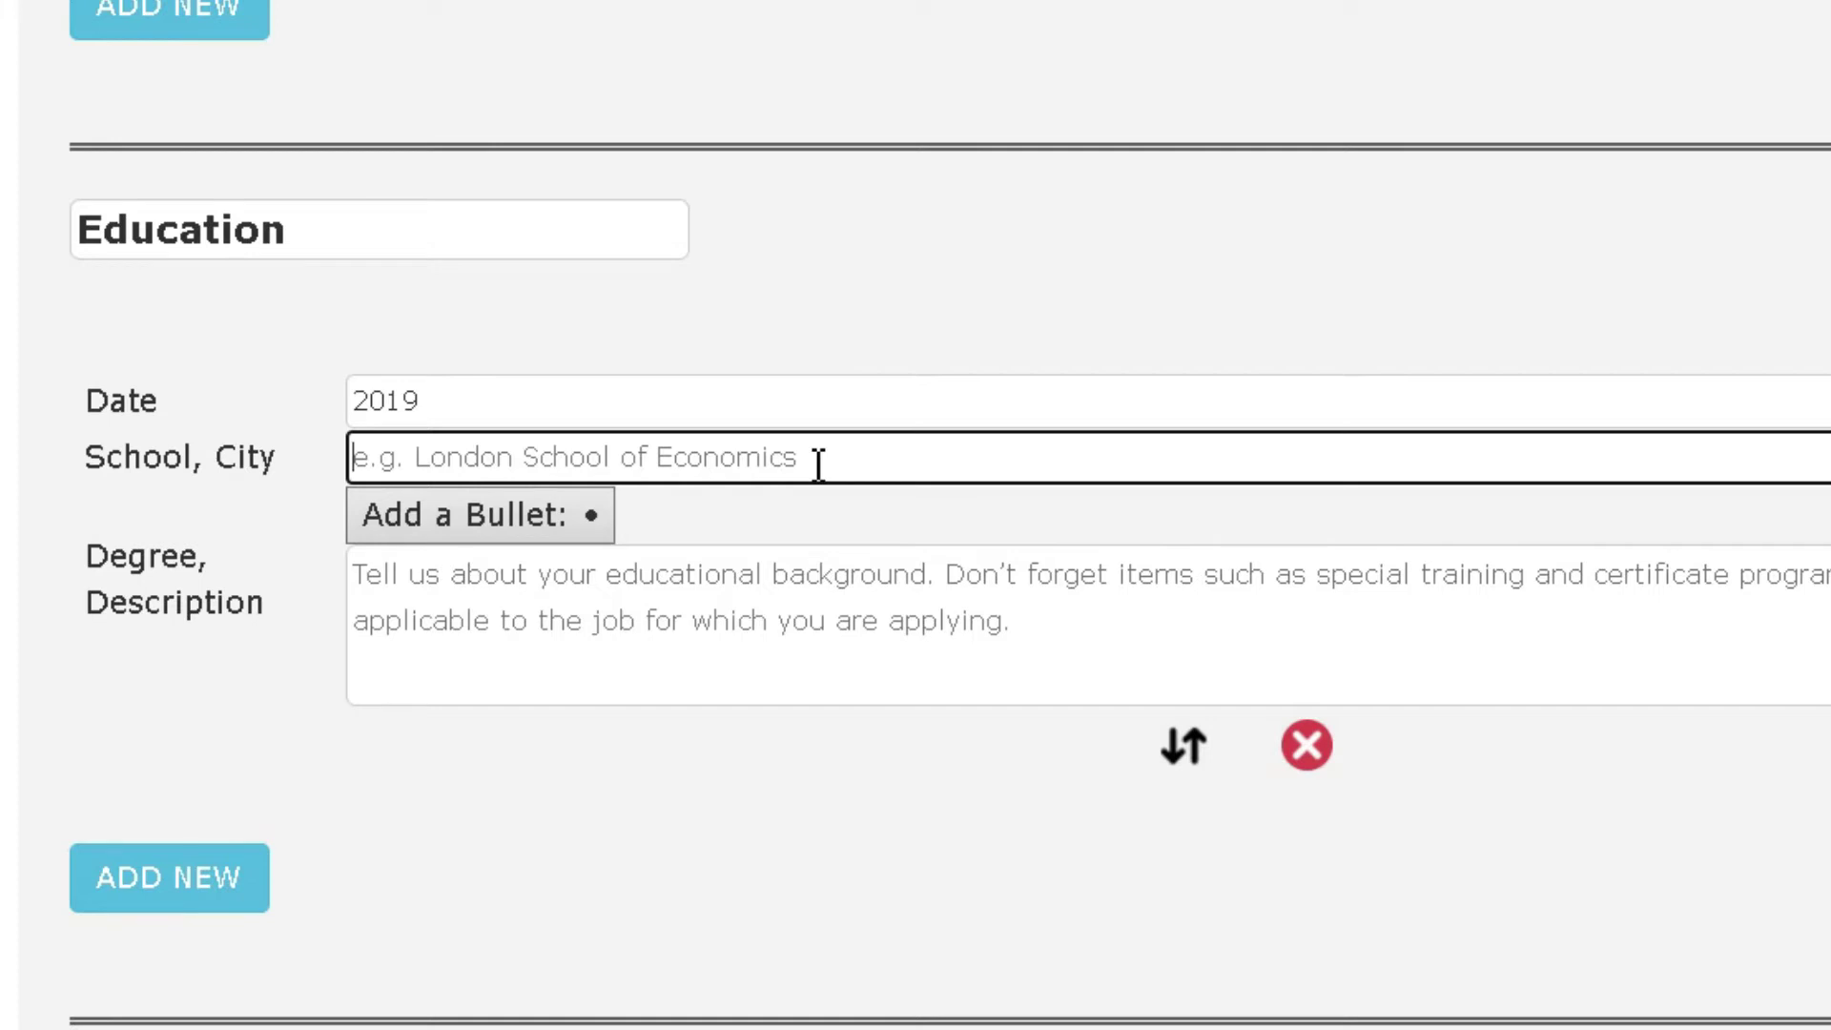
# Enter gwalior as the school and city and B-com as the degree
pyautogui.write('gwalior')
pyautogui.click(701, 611)
pyautogui.write('B')
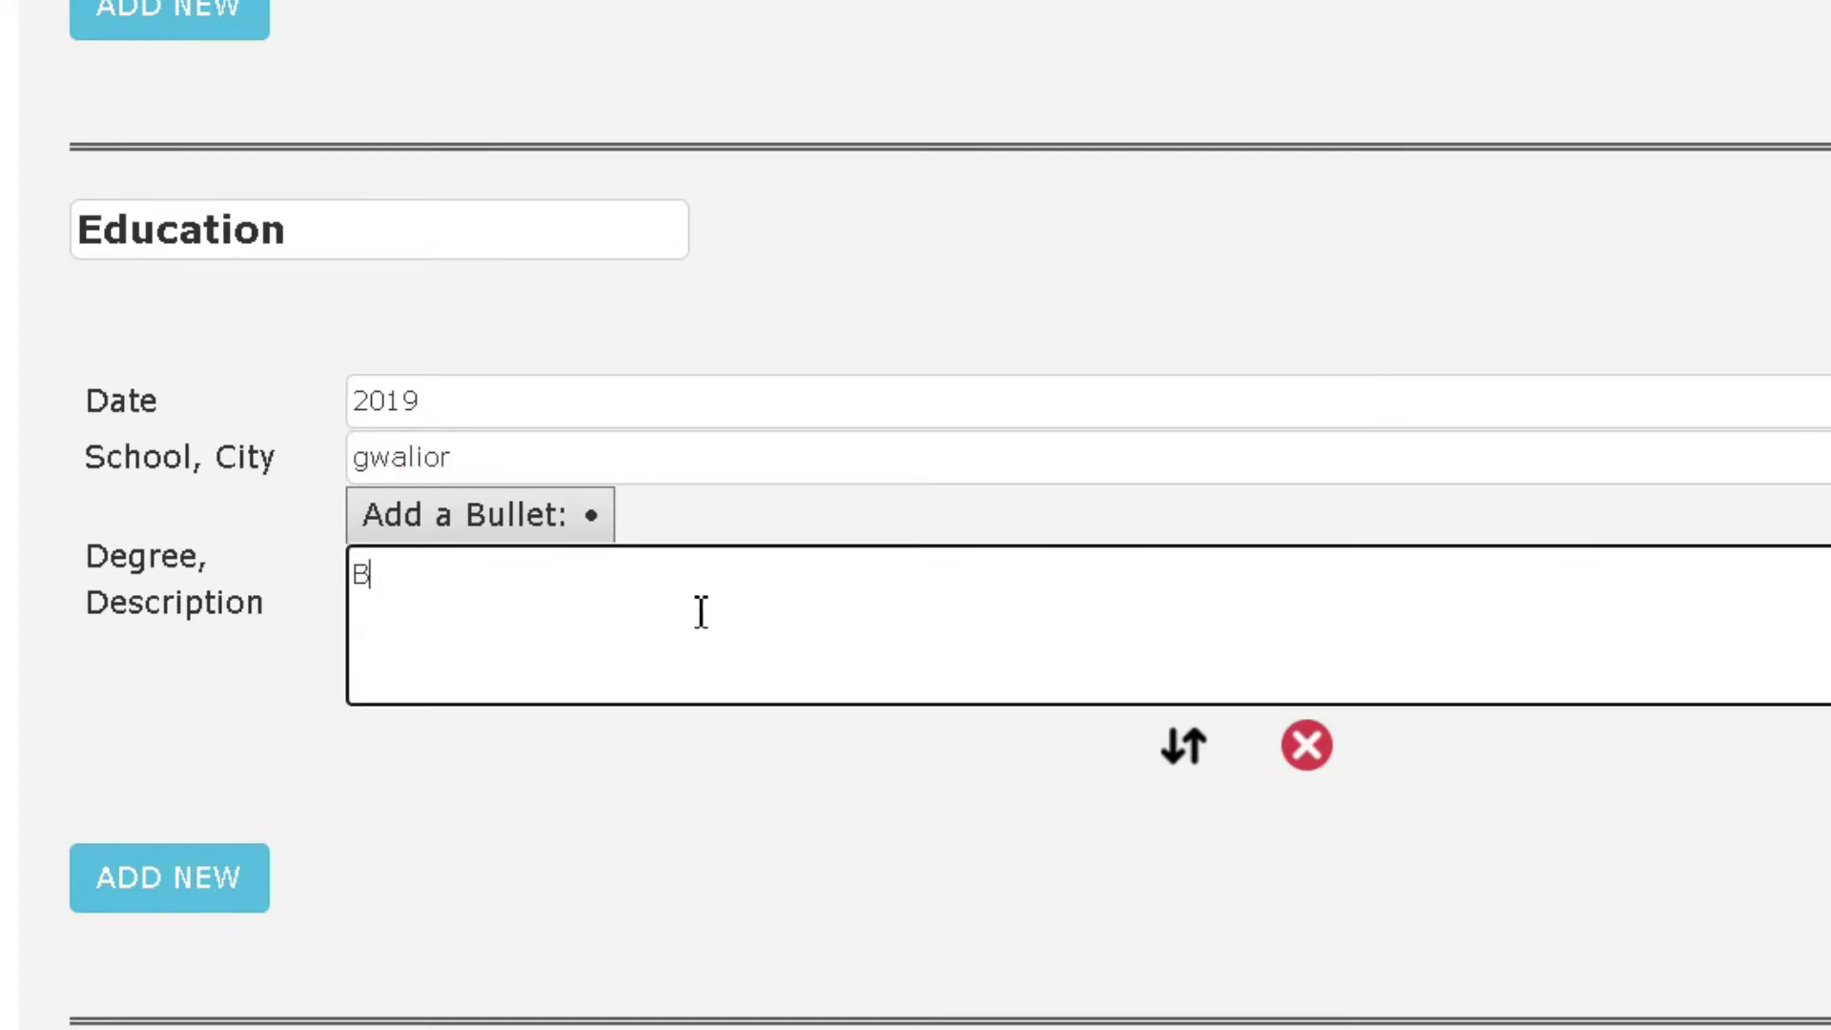
pyautogui.write('-com')
pyautogui.scroll(4, 701, 611)
pyautogui.scroll(-4, 708, 626)
pyautogui.scroll(-4, 477, 658)
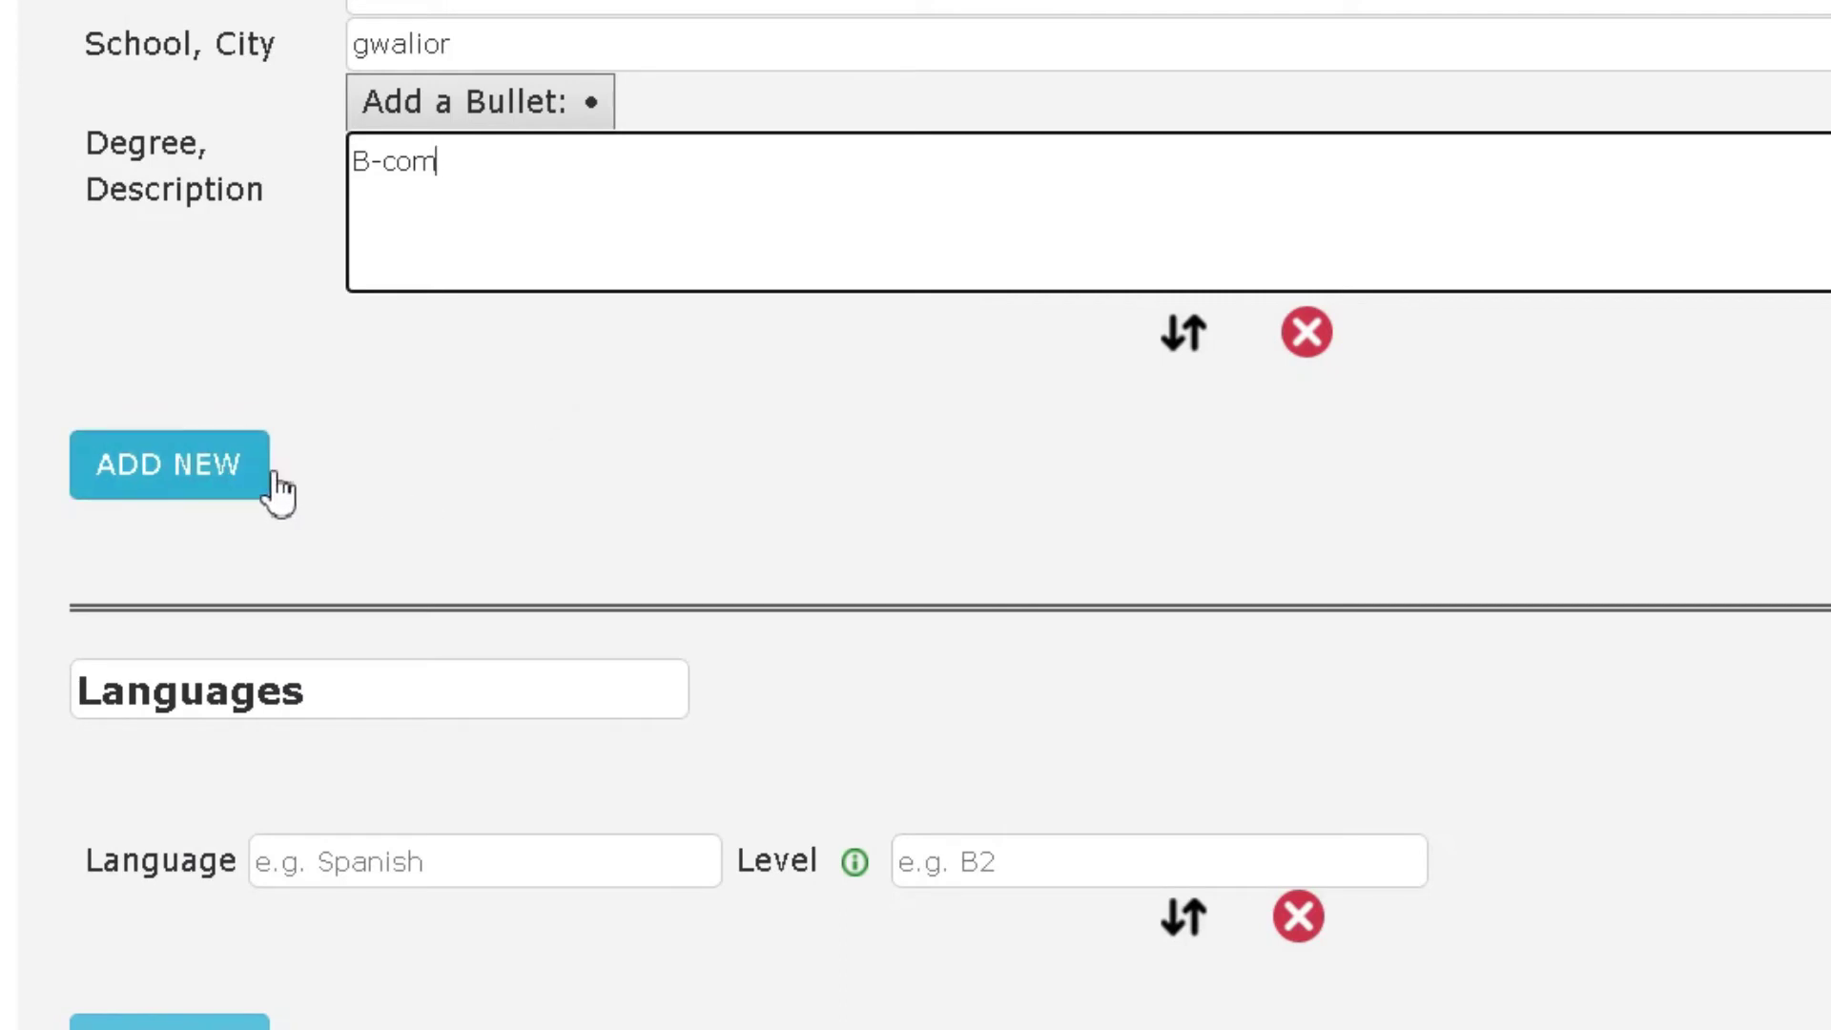
pyautogui.scroll(-4, 436, 477)
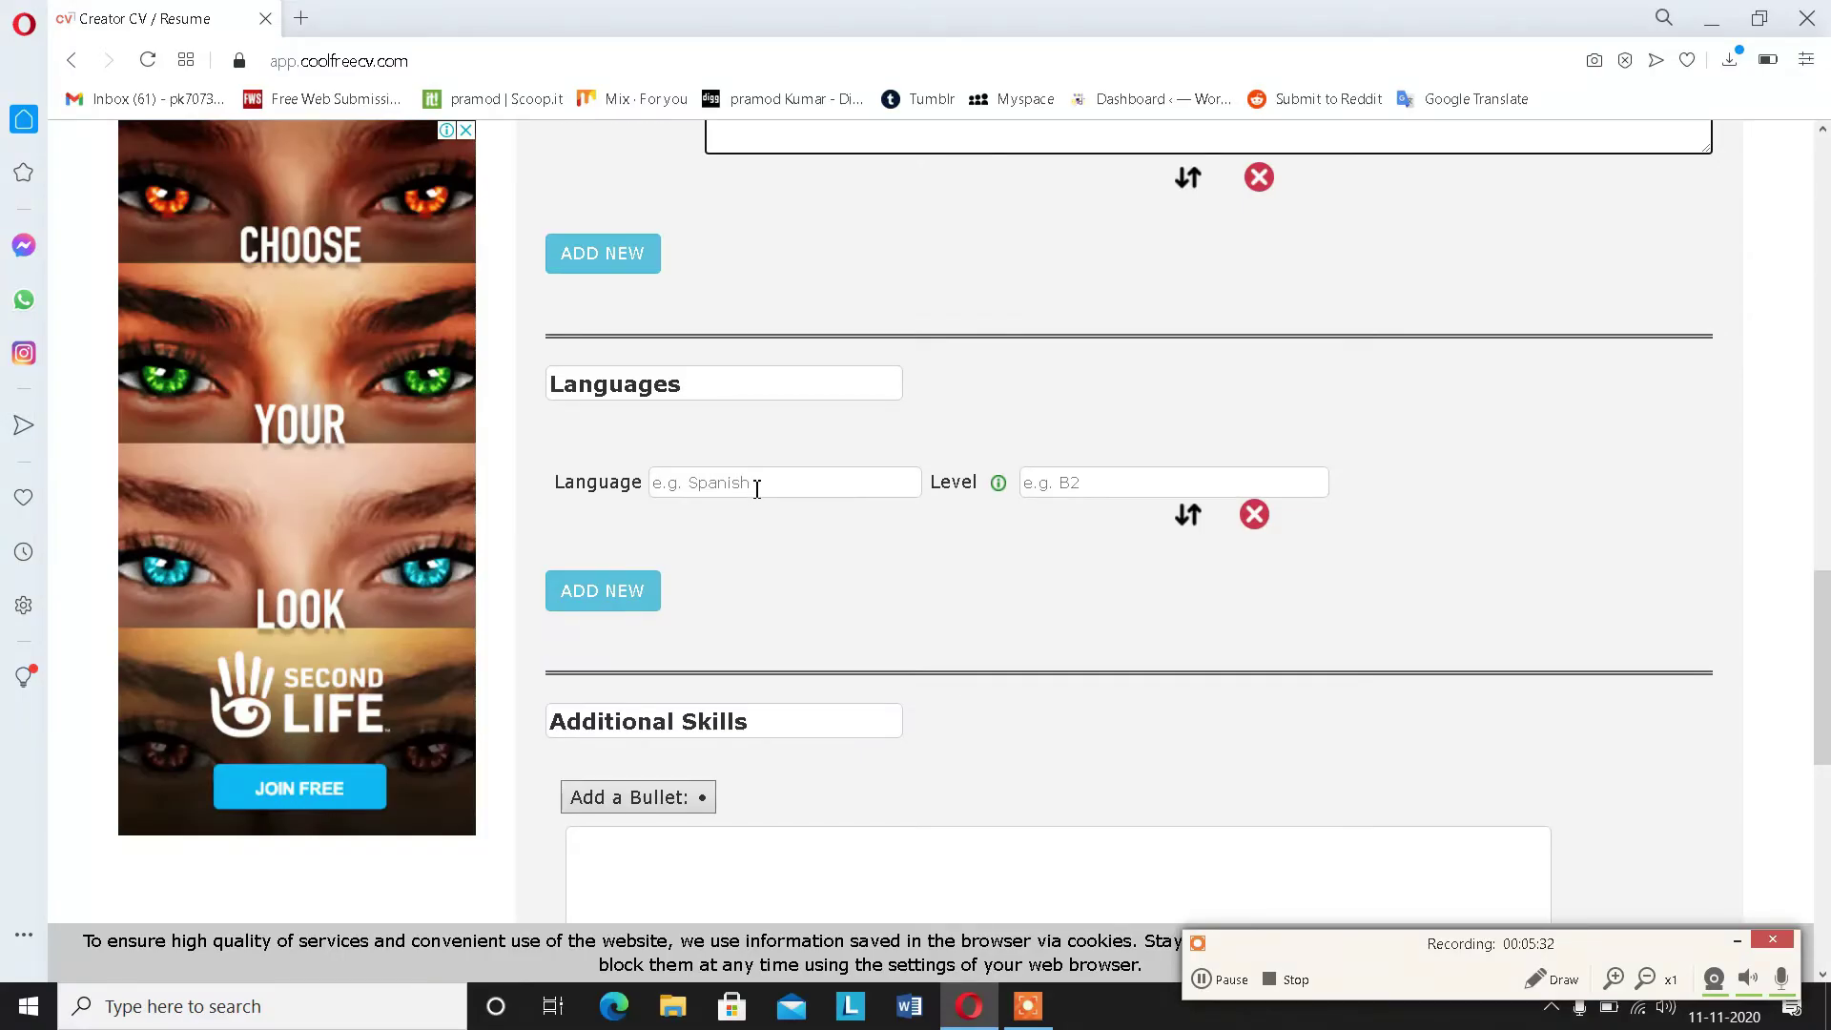
# Add Basic English at level A1, then add a blank row for another language
pyautogui.click(756, 489)
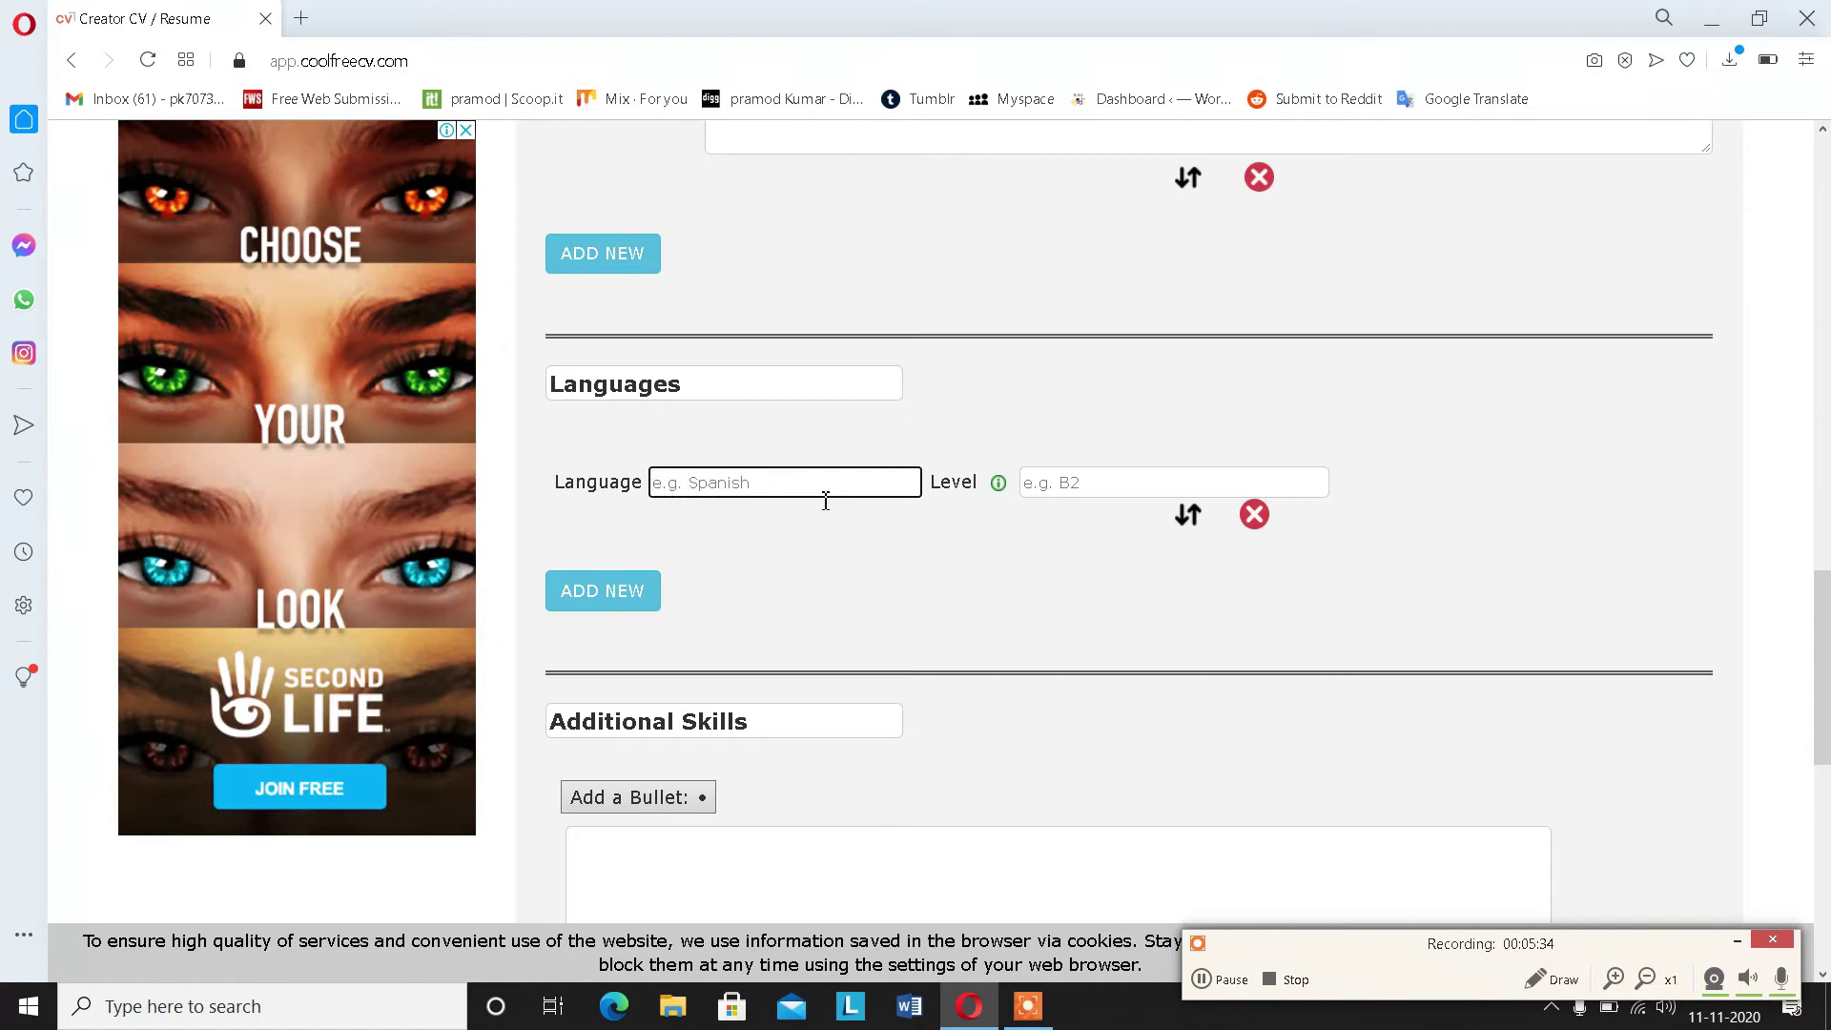
pyautogui.write('Eng')
pyautogui.press('BackSpace')
pyautogui.press('BackSpace')
pyautogui.write('Basic English')
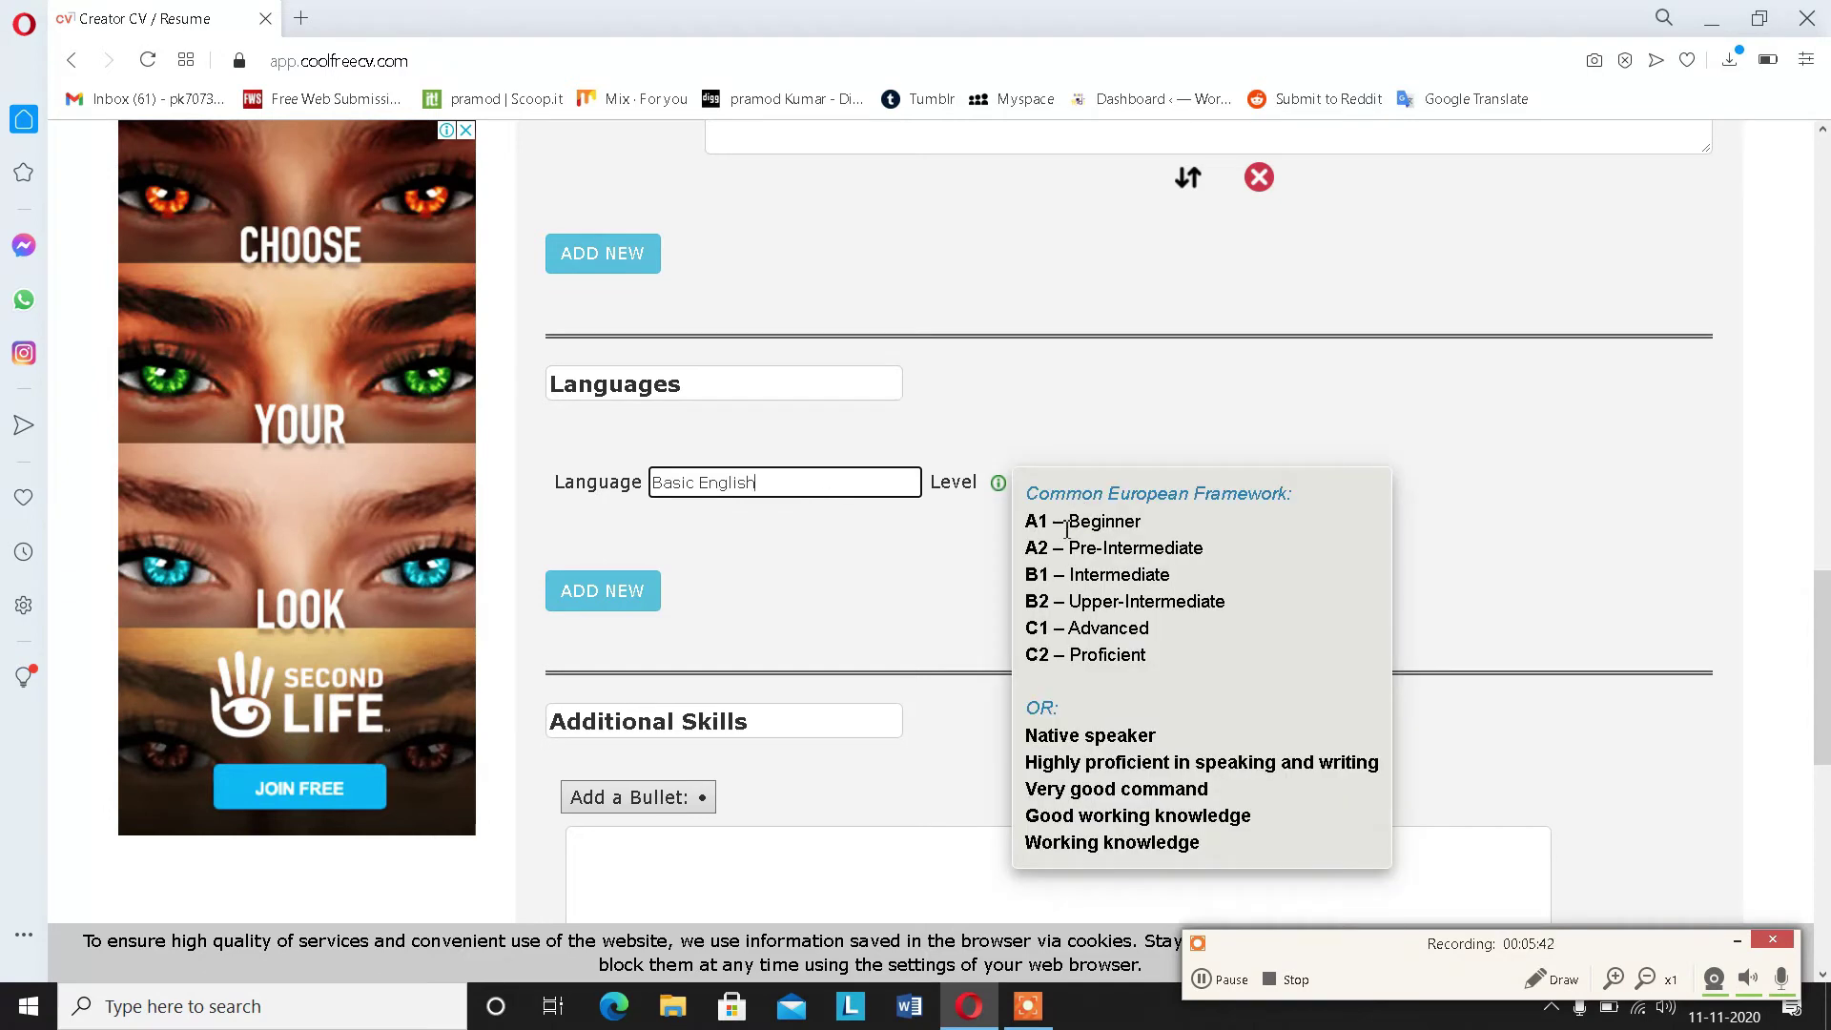
pyautogui.click(1058, 484)
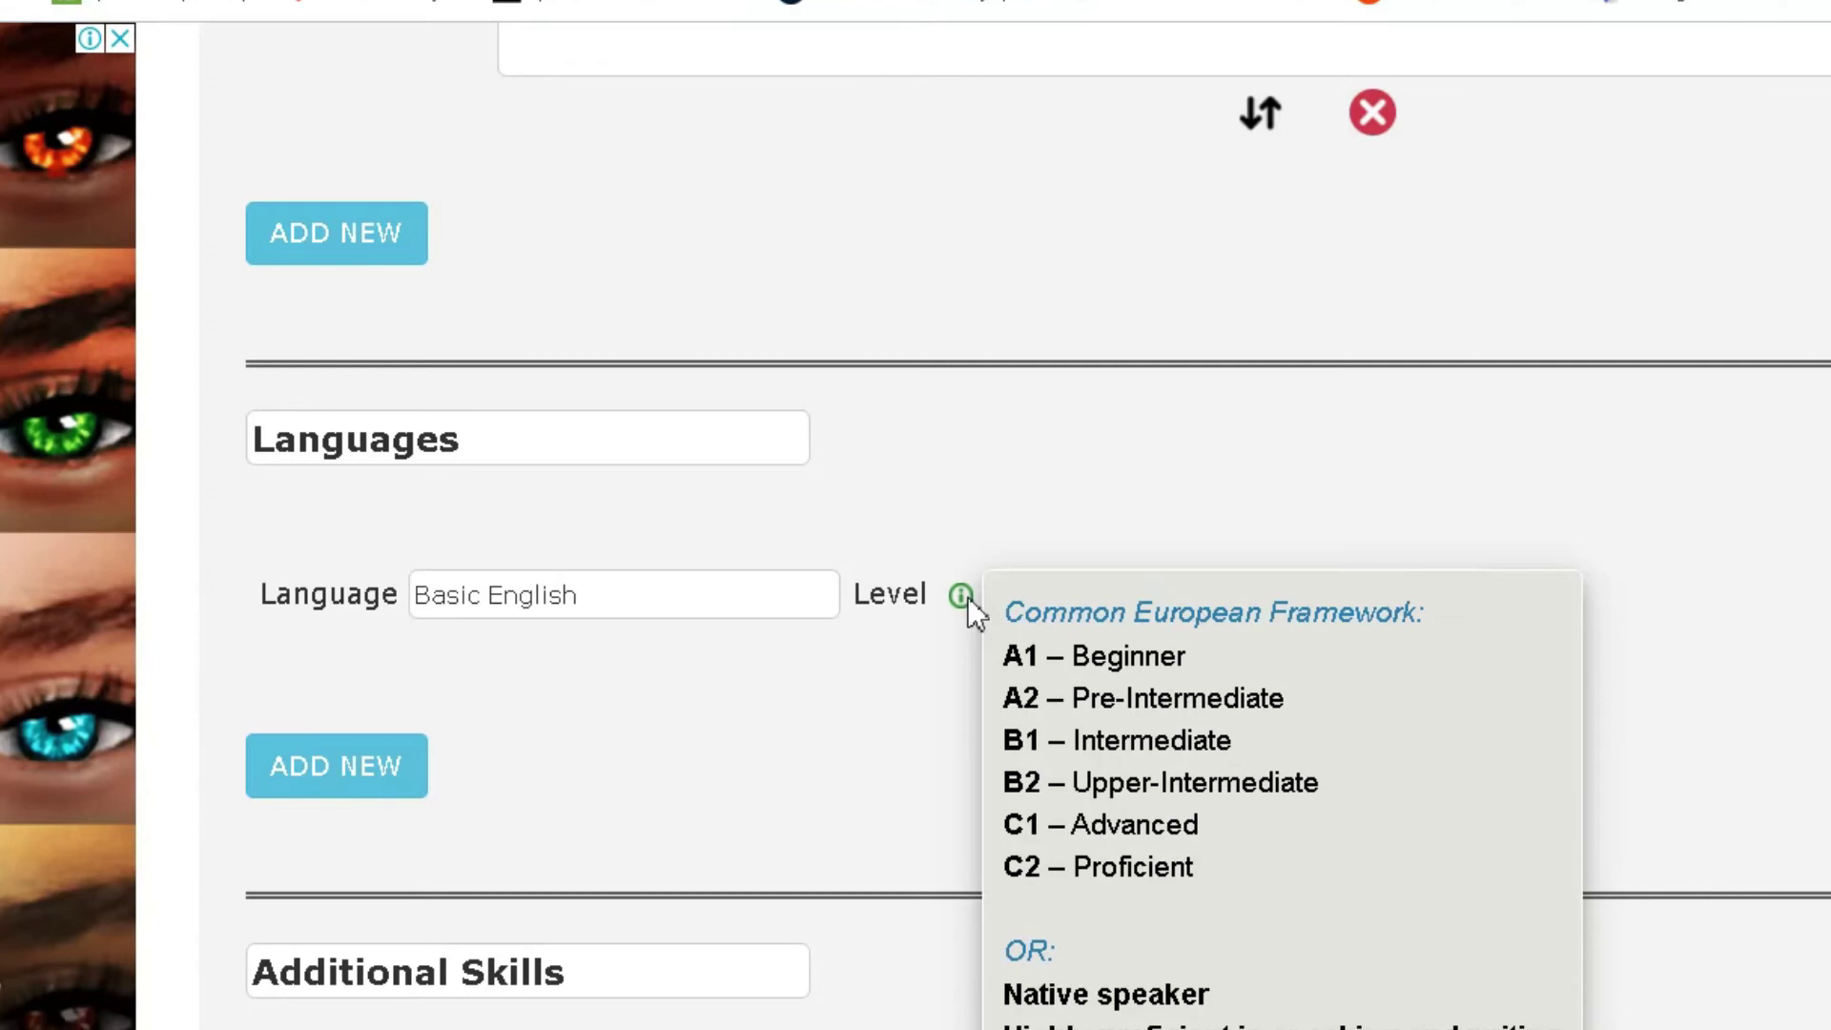
pyautogui.click(1054, 594)
pyautogui.write('1')
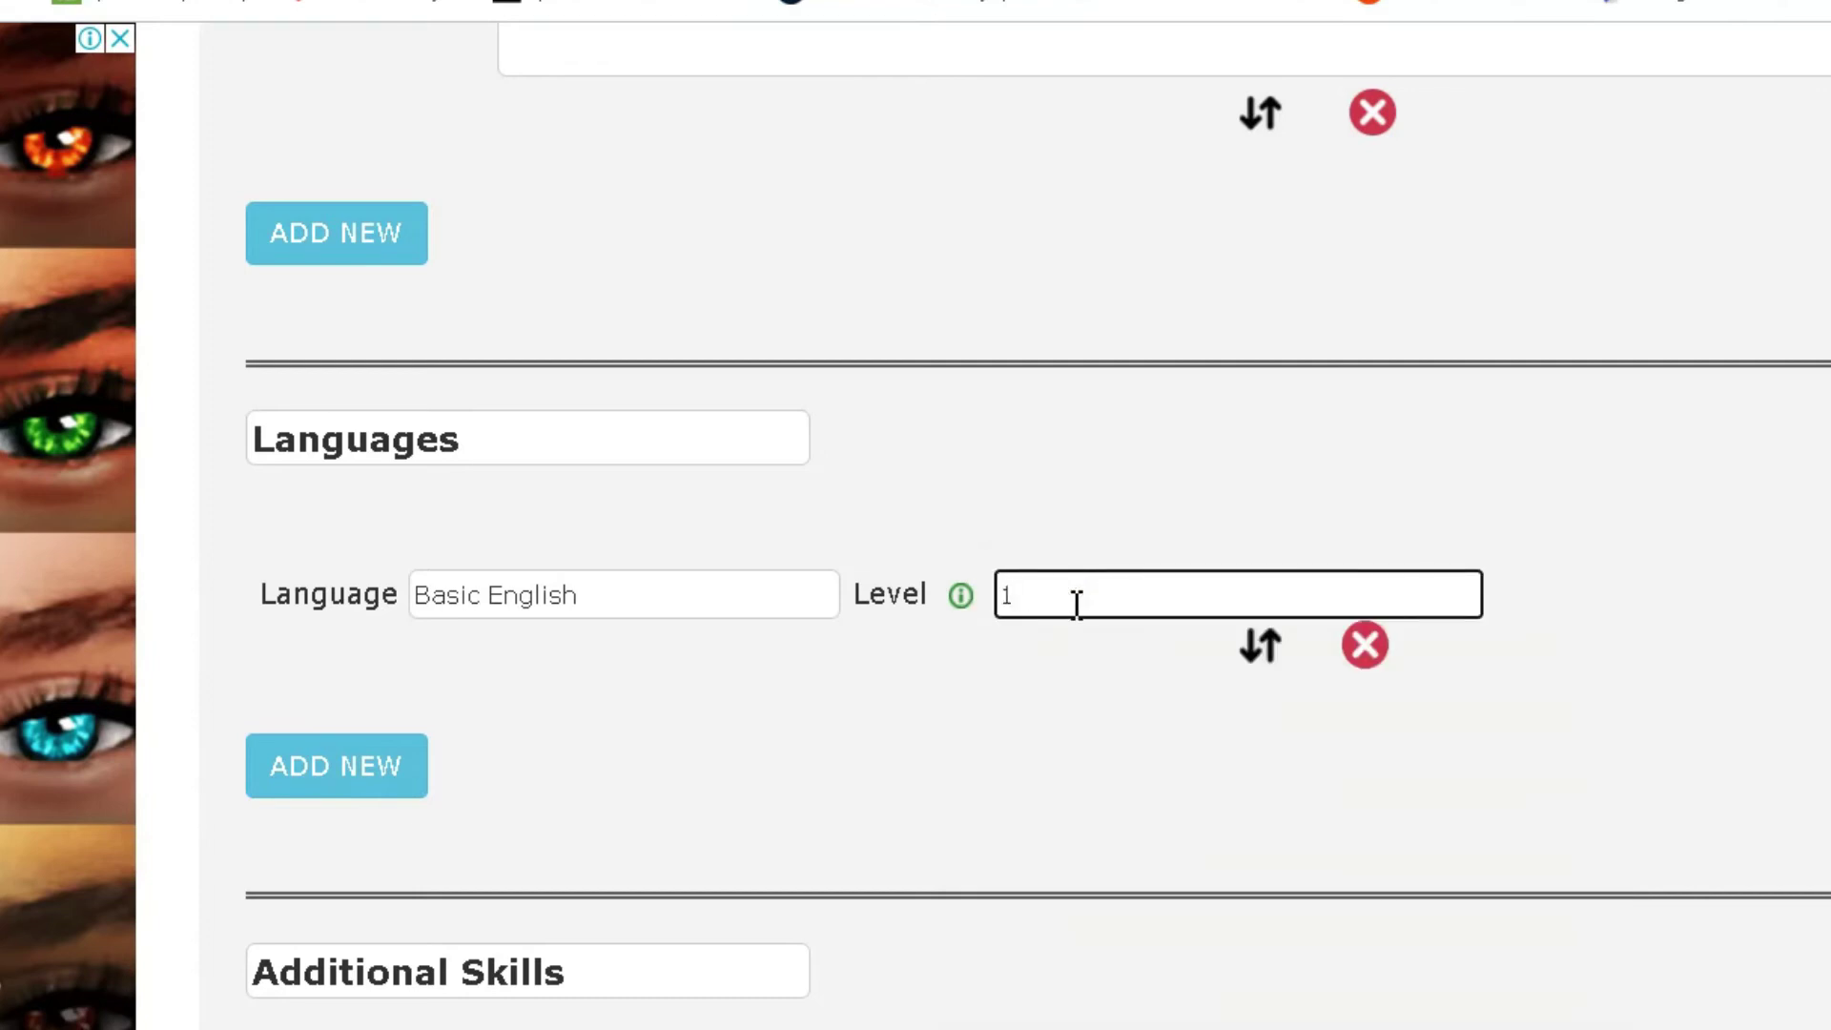
pyautogui.press('BackSpace')
pyautogui.write('A1')
pyautogui.click(924, 790)
# Shorten the first language to English and add Hindi with level A1 pasted in
pyautogui.click(410, 775)
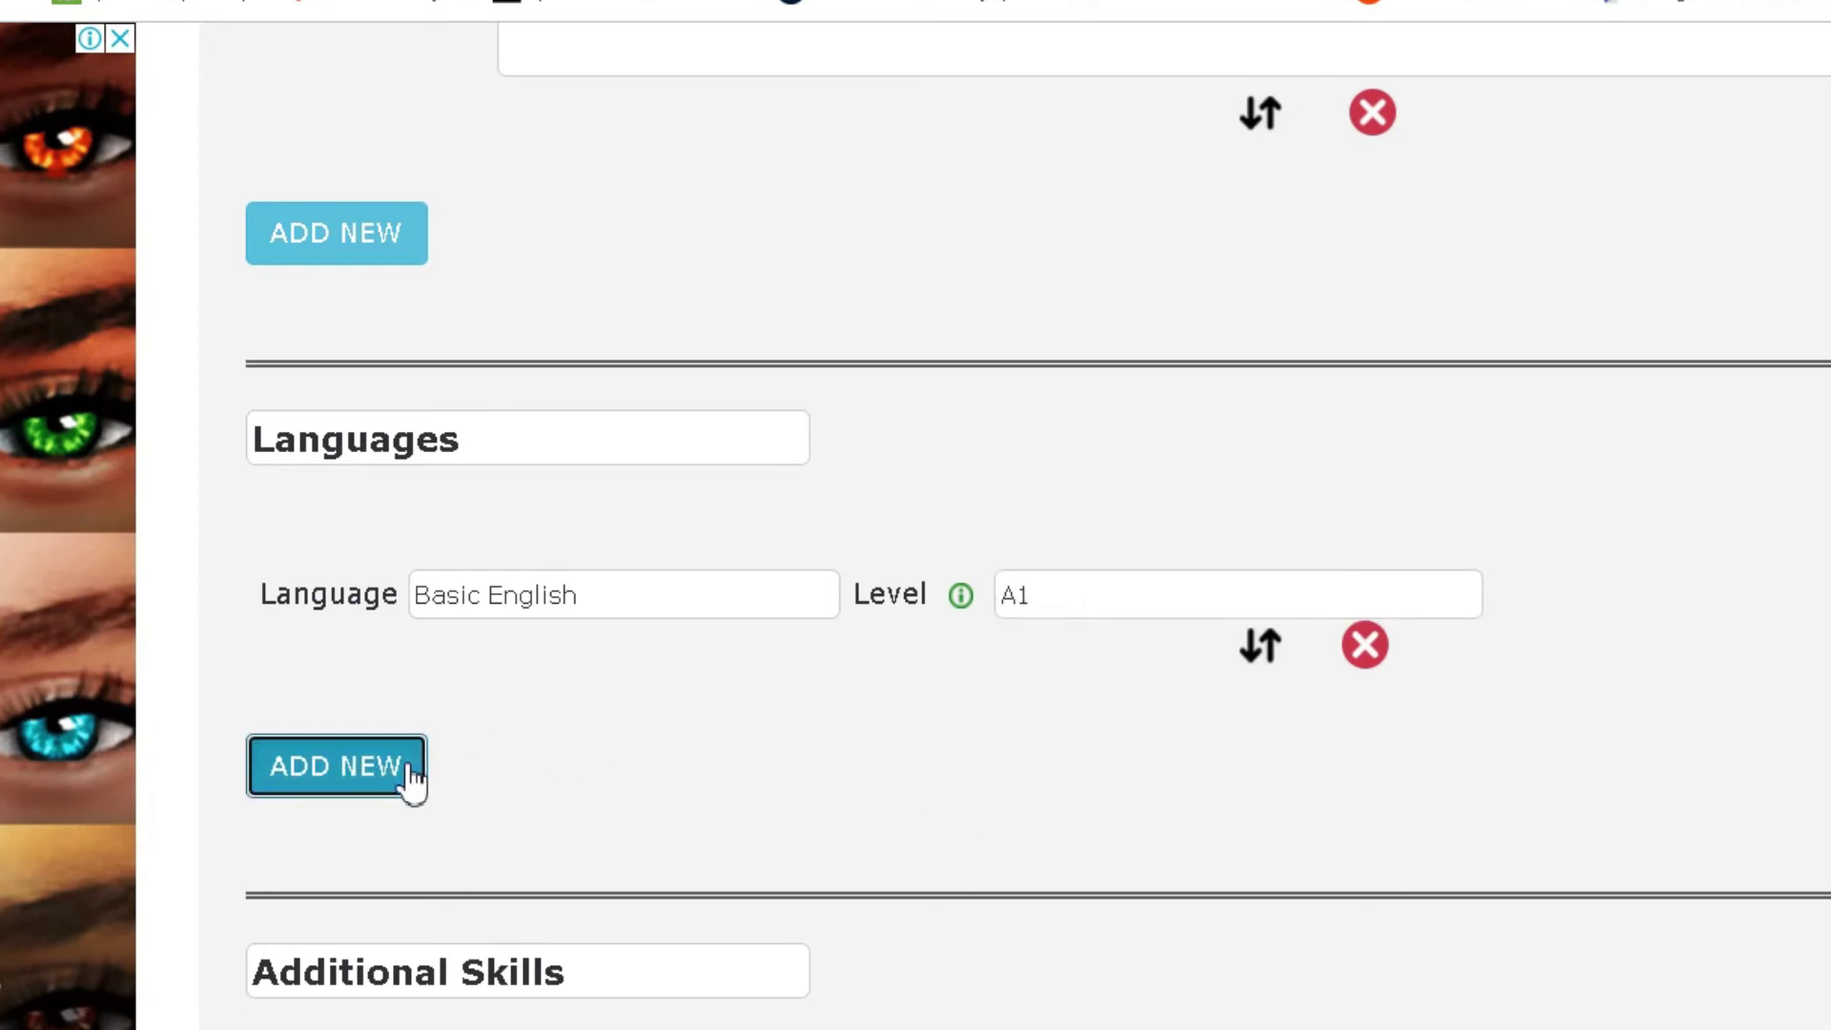
pyautogui.click(645, 605)
pyautogui.moveTo(491, 457); pyautogui.dragTo(363, 458)
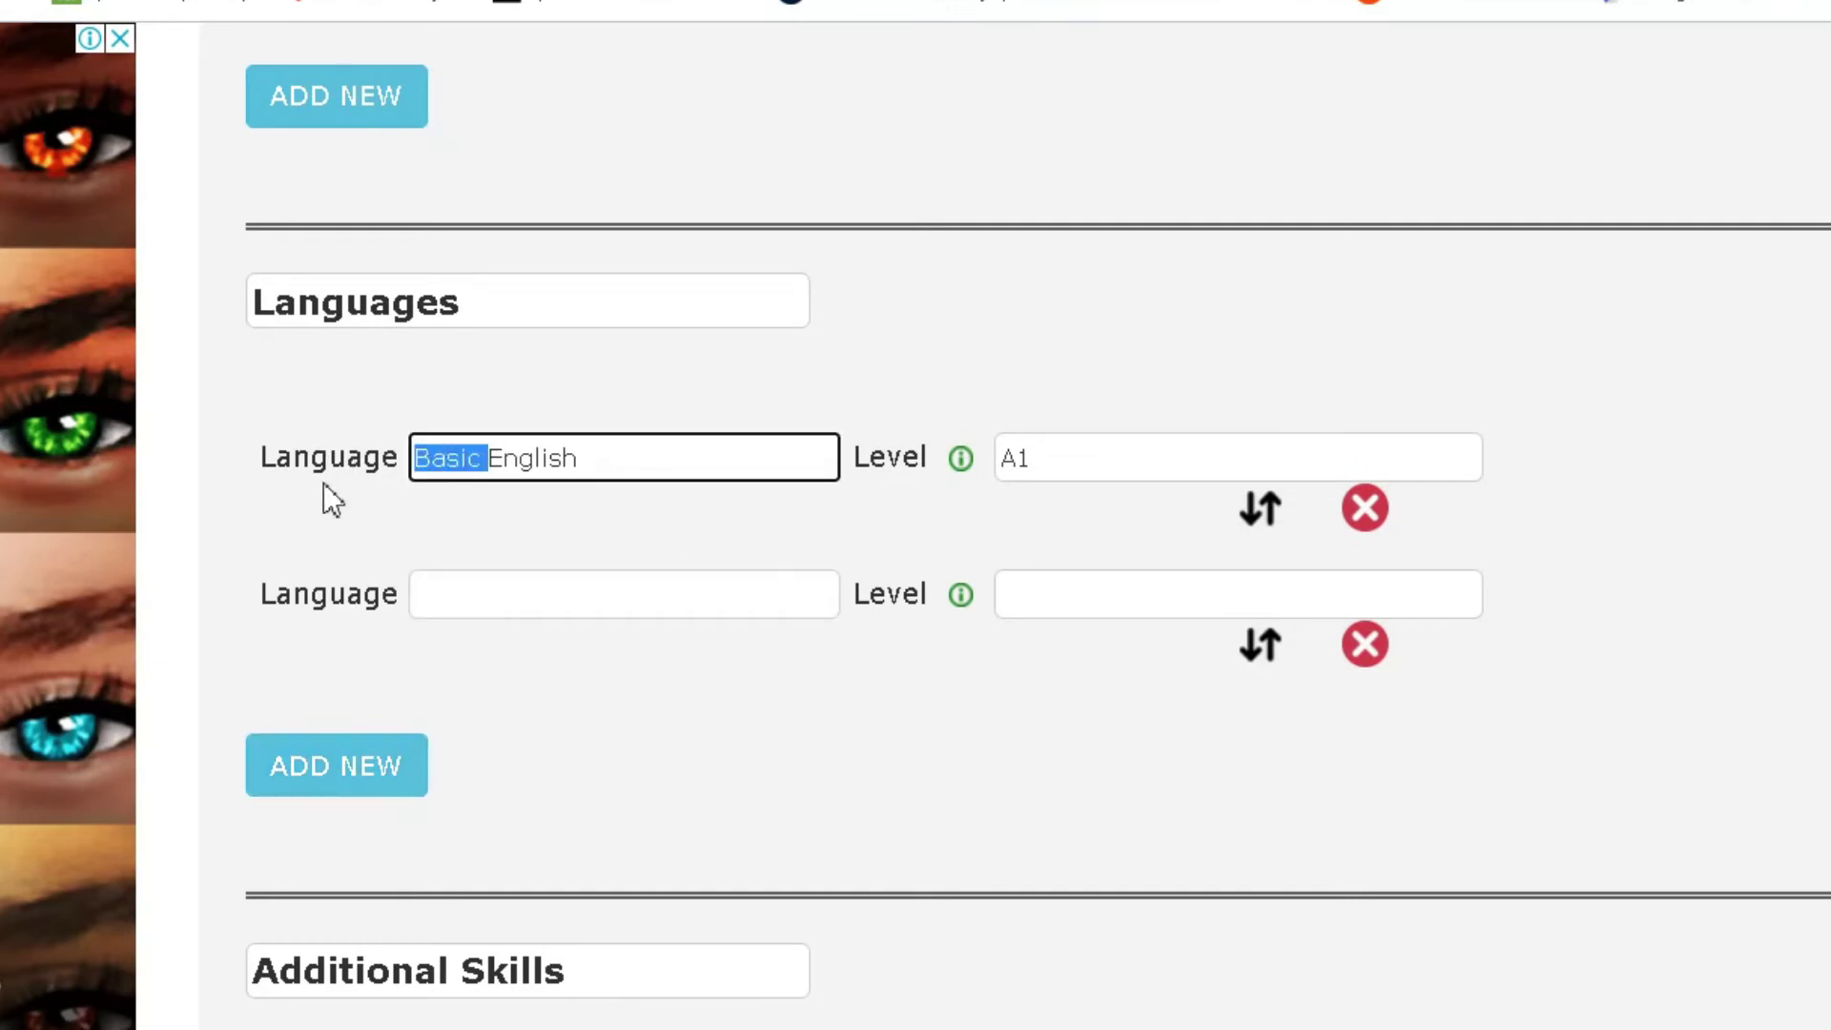
pyautogui.press('BackSpace')
pyautogui.click(700, 586)
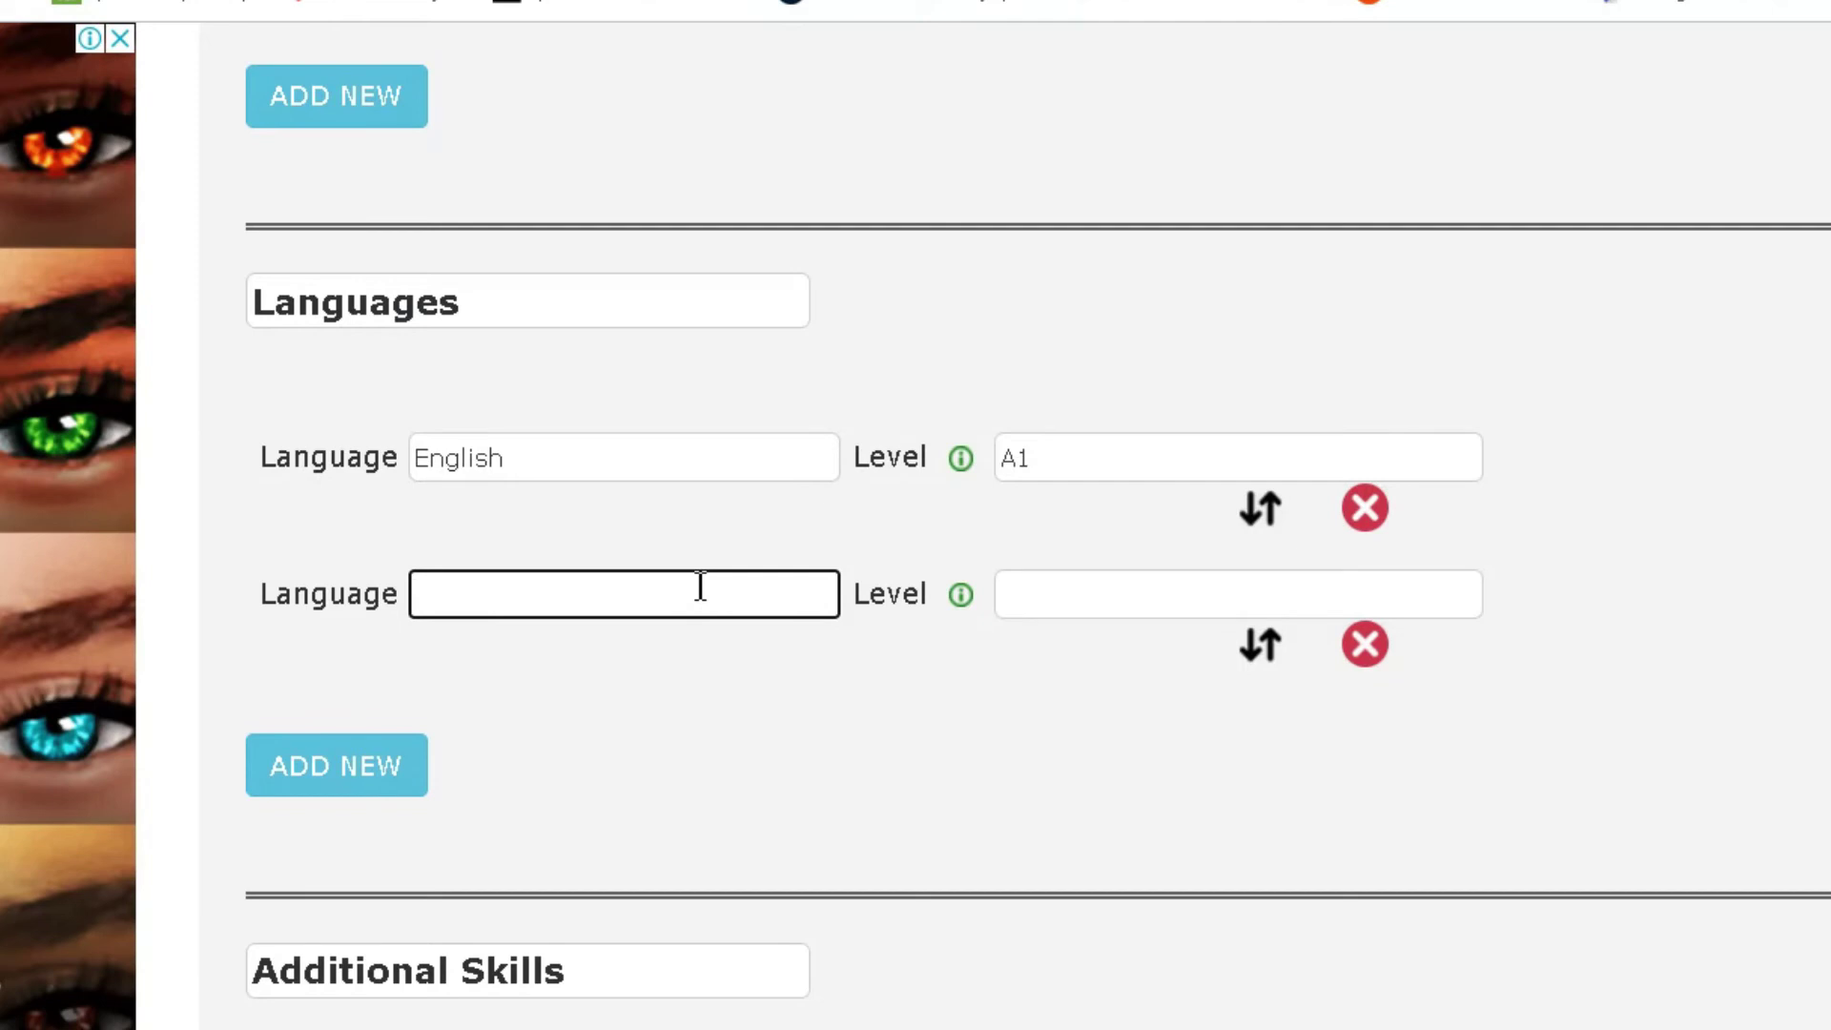
pyautogui.write('Hindi')
pyautogui.click(1130, 600)
pyautogui.moveTo(960, 594)
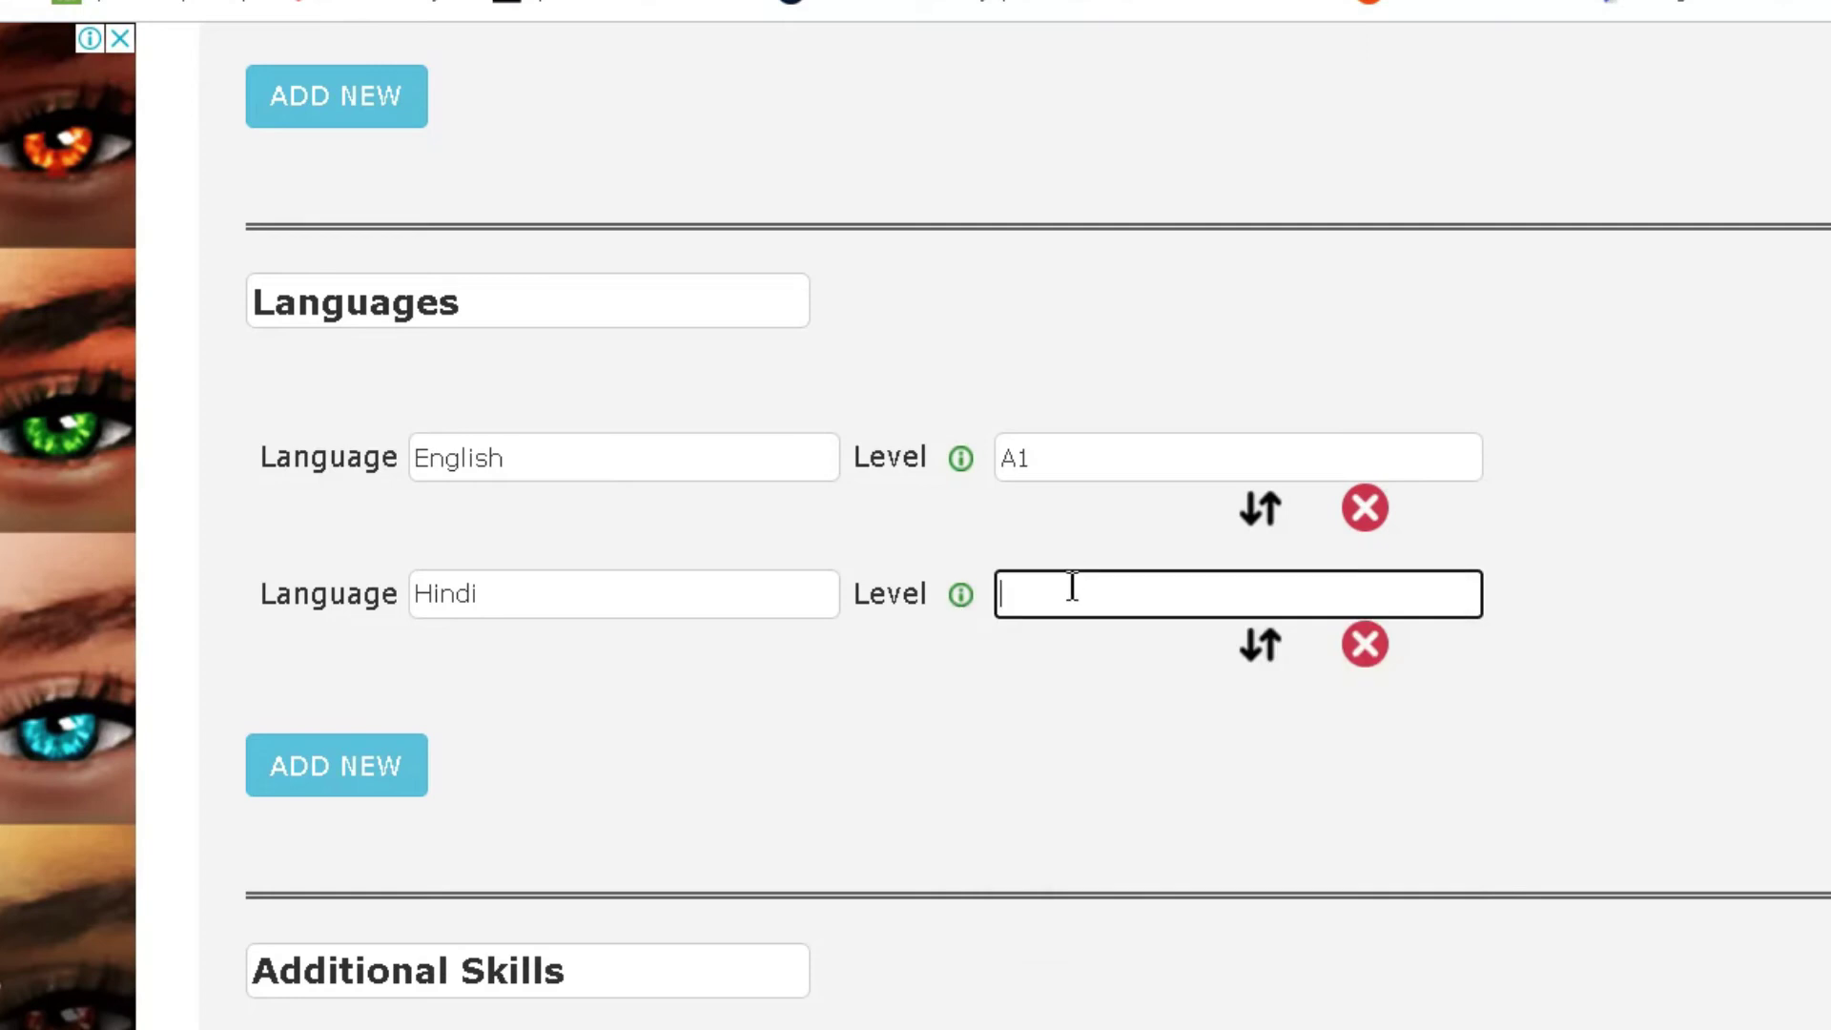
pyautogui.moveTo(1091, 458); pyautogui.dragTo(910, 456)
pyautogui.hotkey('ctrl', 'c')
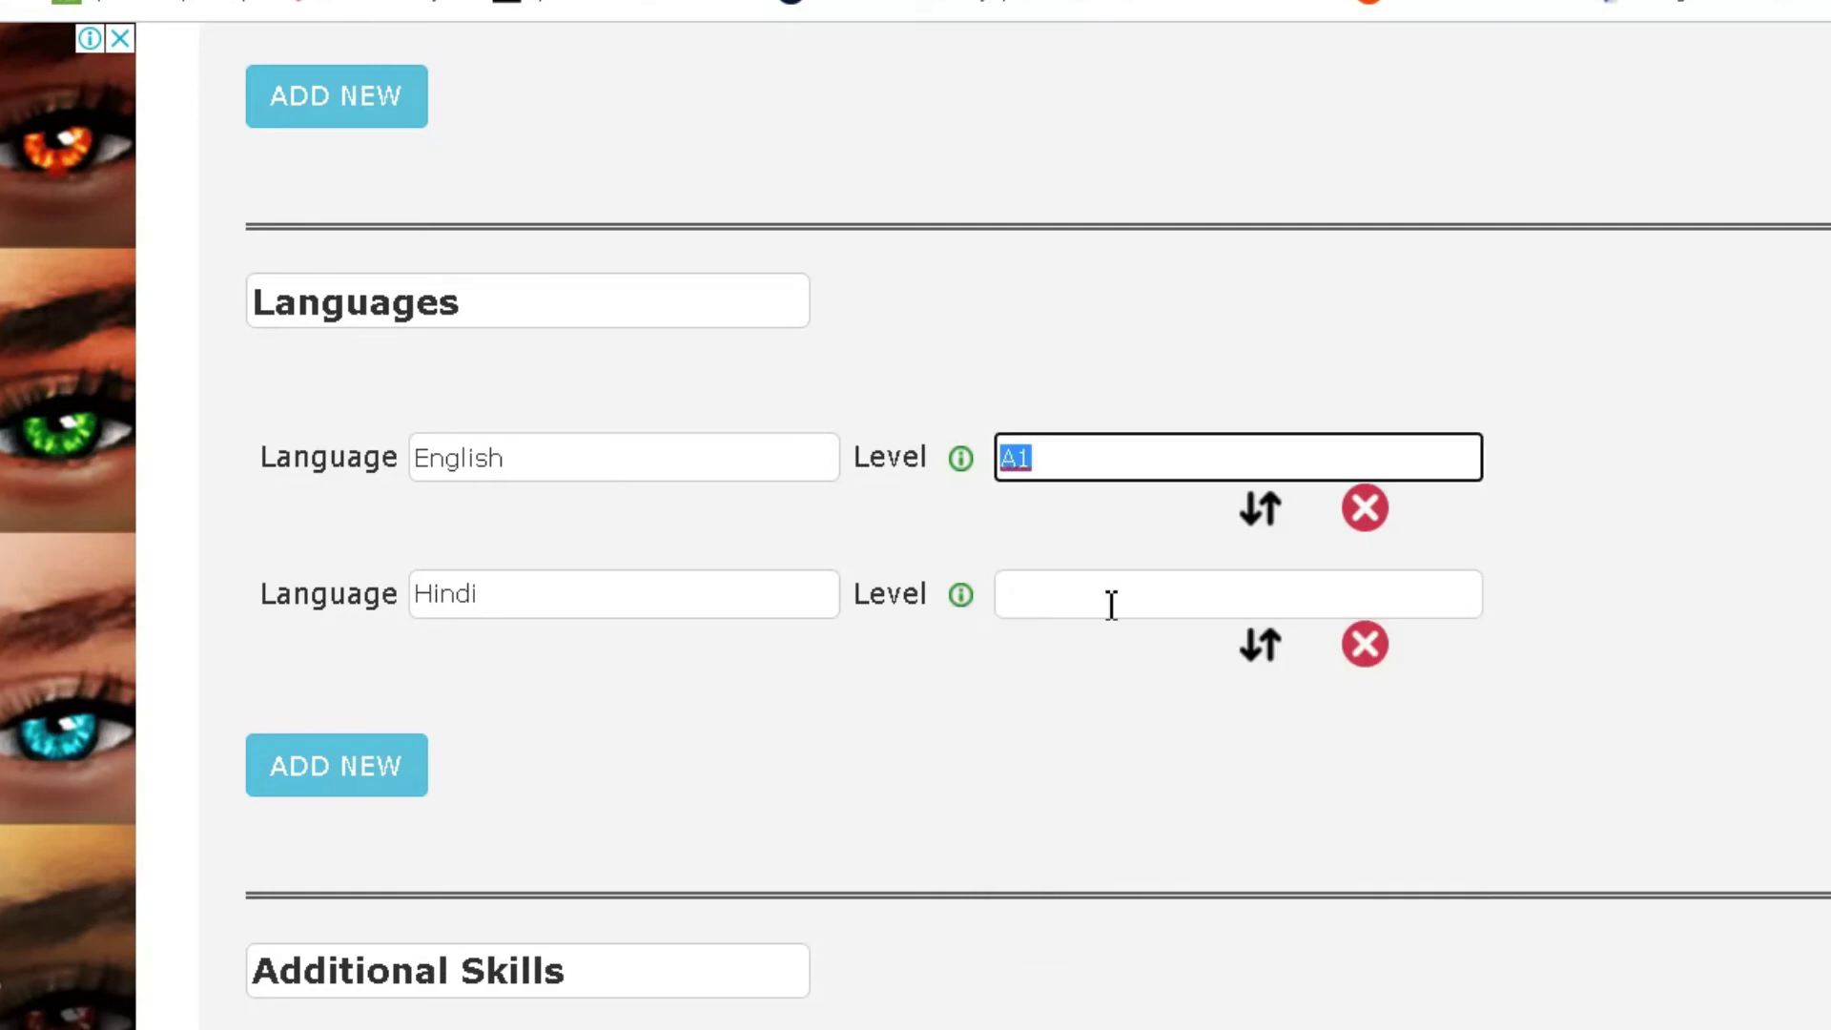
pyautogui.click(1047, 600)
pyautogui.hotkey('ctrl', 'v')
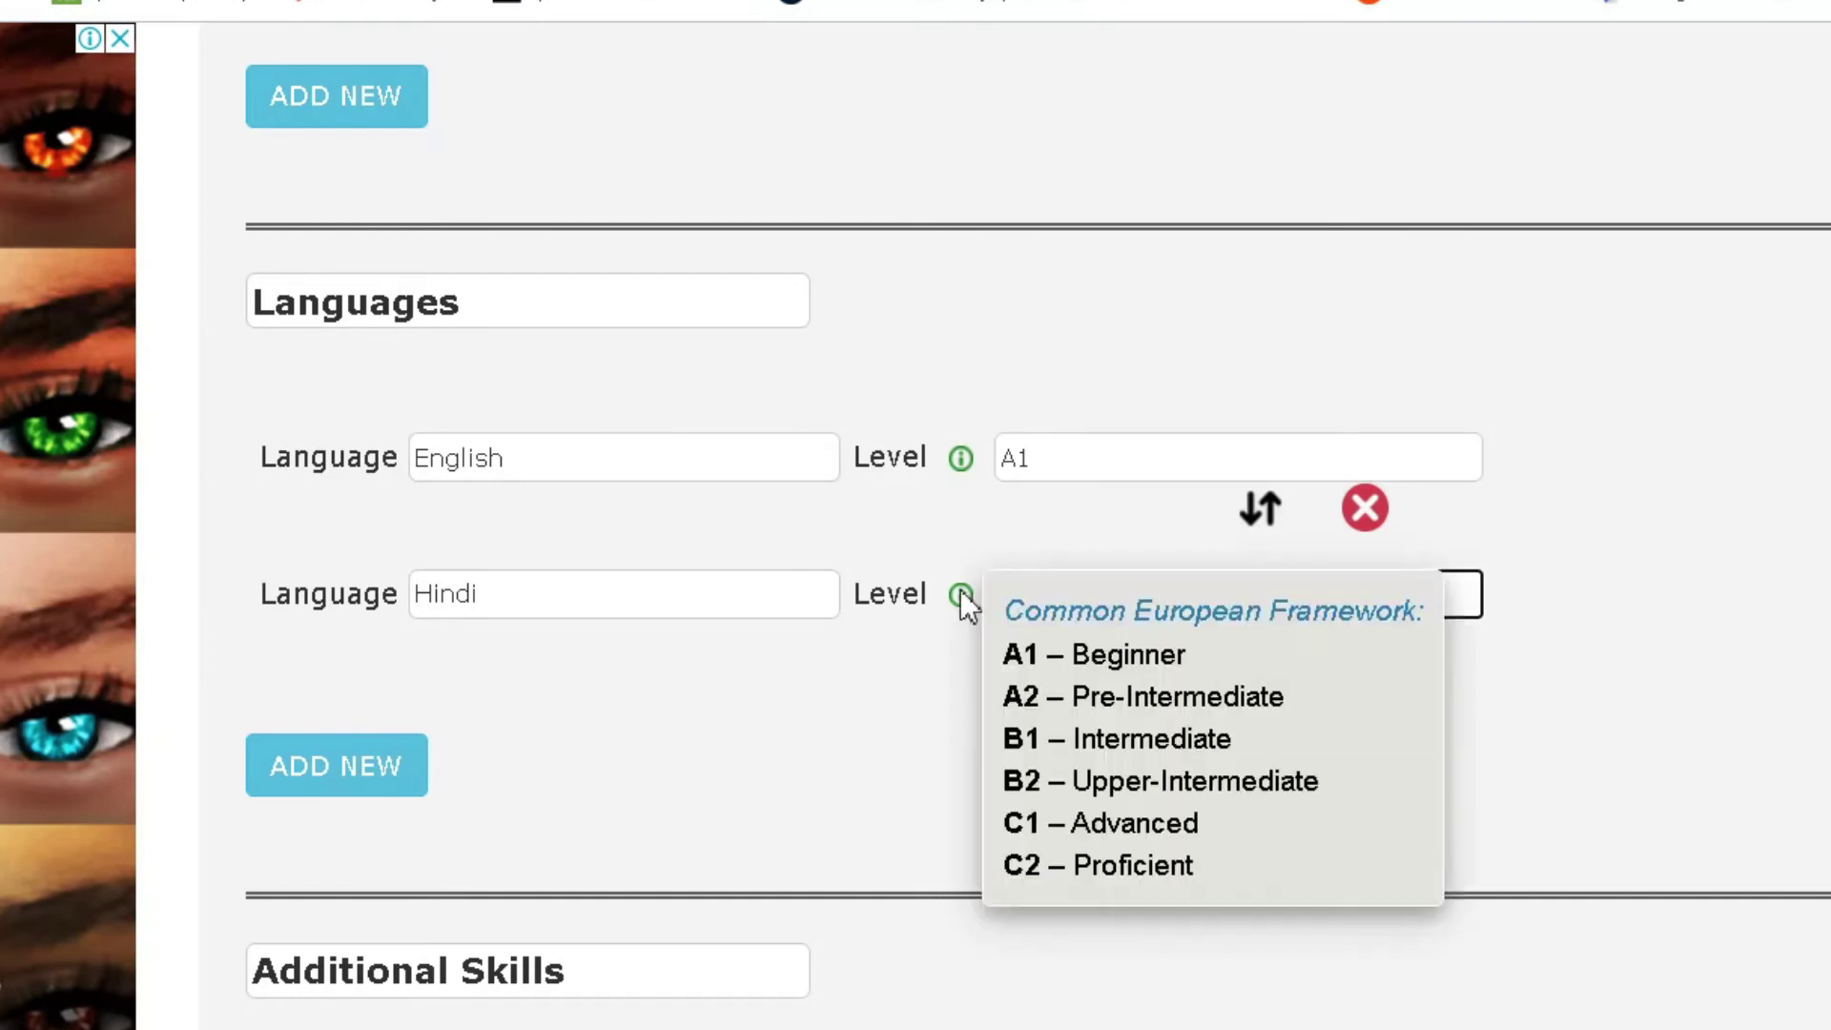
# Type Graphic Designer and Digital Marketing on separate skill lines and begin a third
pyautogui.scroll(-2, 685, 773)
pyautogui.scroll(2, 685, 767)
pyautogui.scroll(3, 692, 763)
pyautogui.scroll(-6, 692, 763)
pyautogui.click(704, 684)
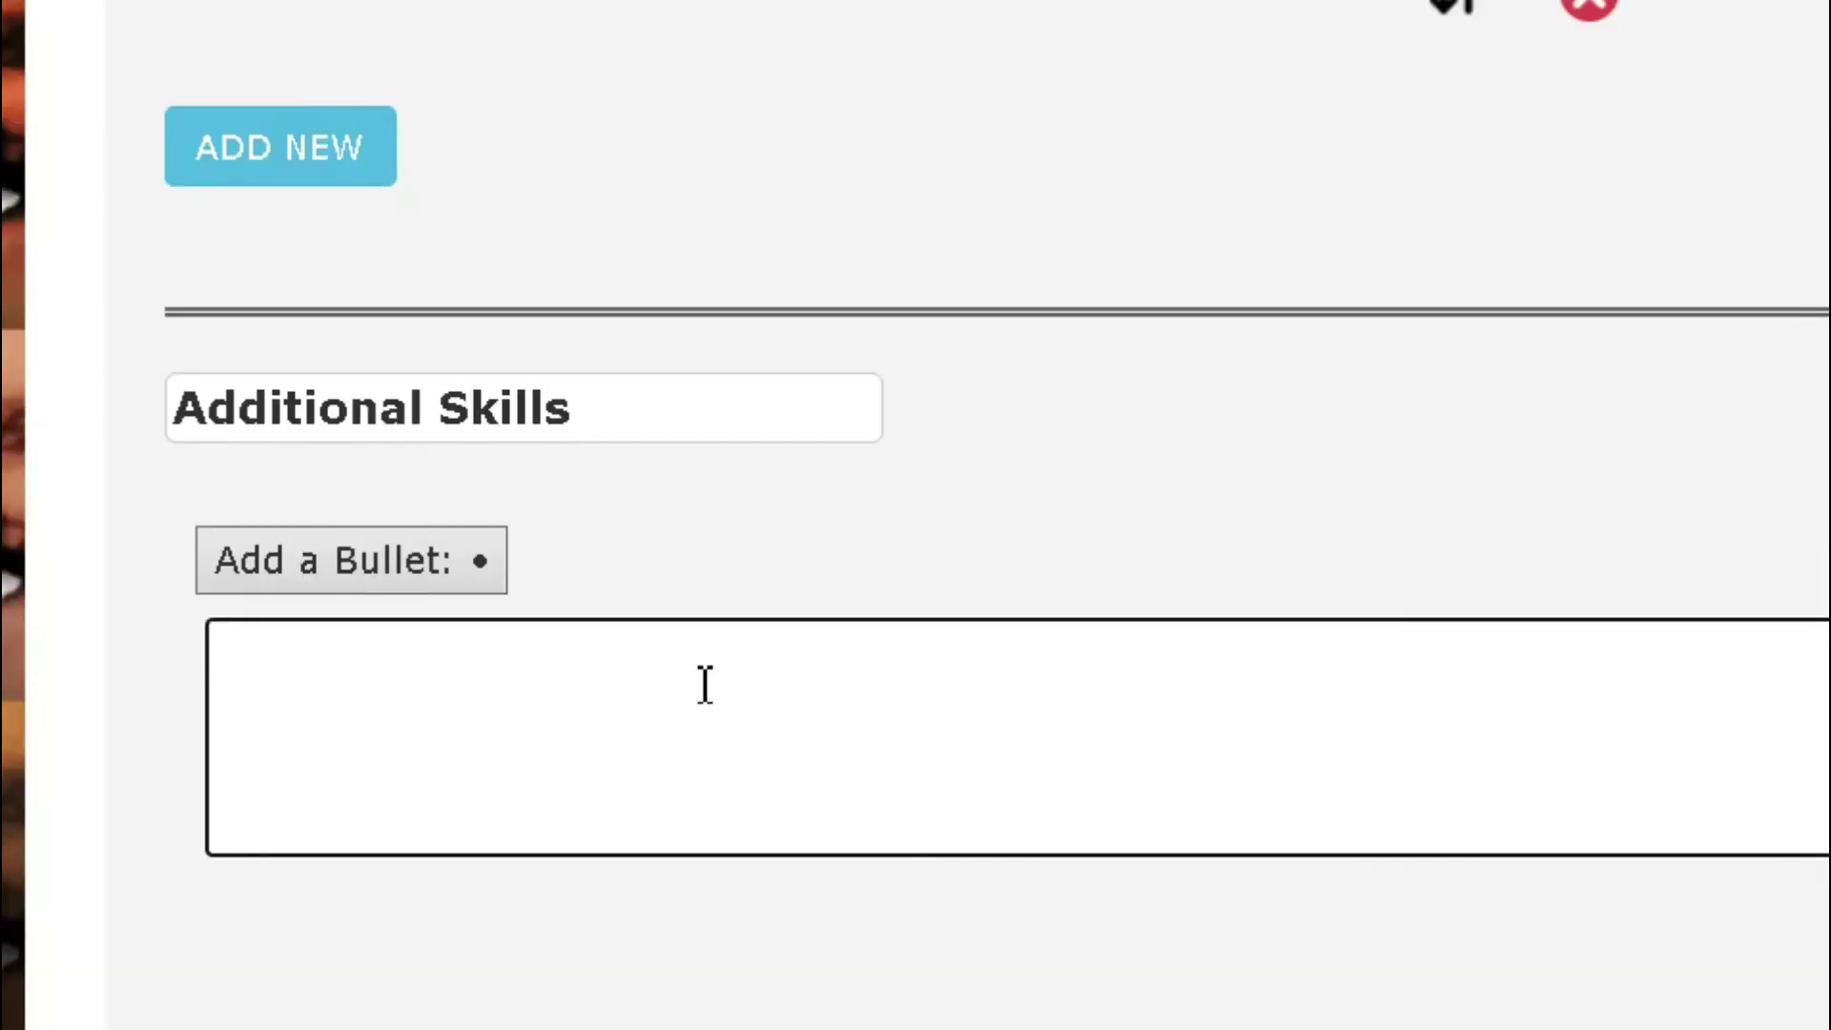
pyautogui.write('Grapic')
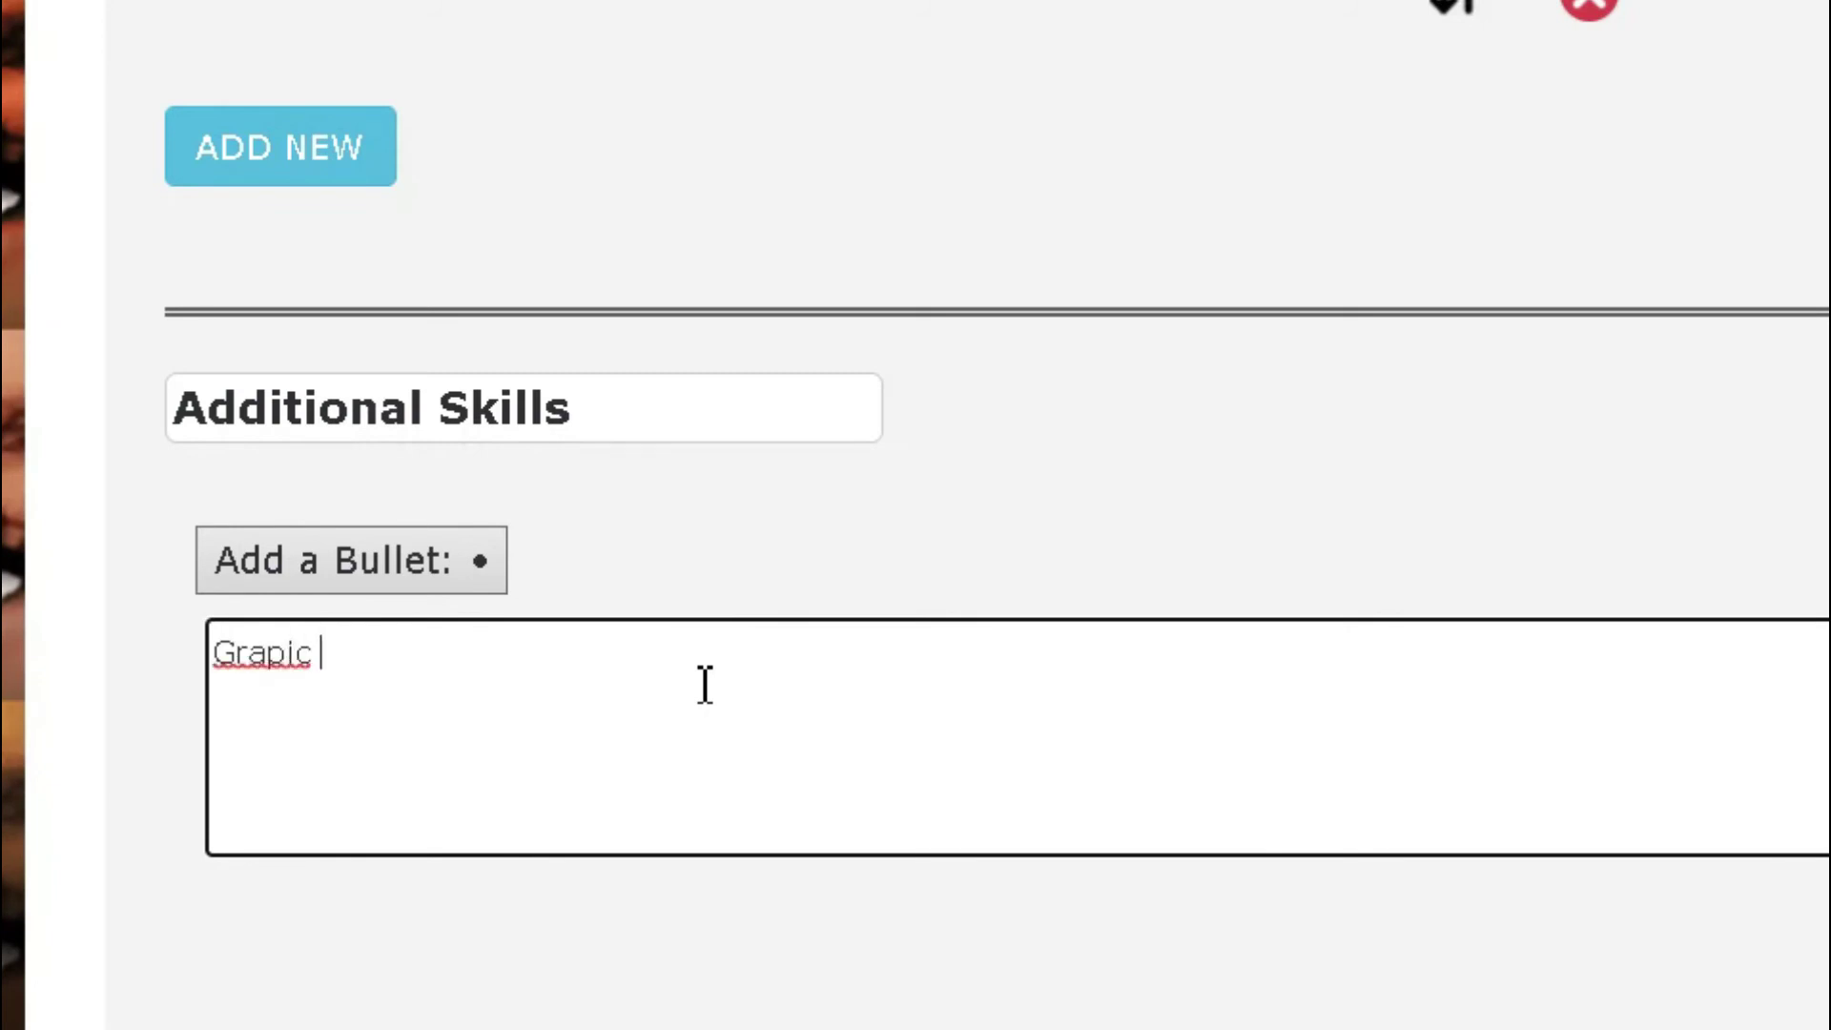
pyautogui.press('BackSpace')
pyautogui.press('BackSpace')
pyautogui.press('BackSpace')
pyautogui.write('hic Designer')
pyautogui.press('Return')
pyautogui.write('Digital')
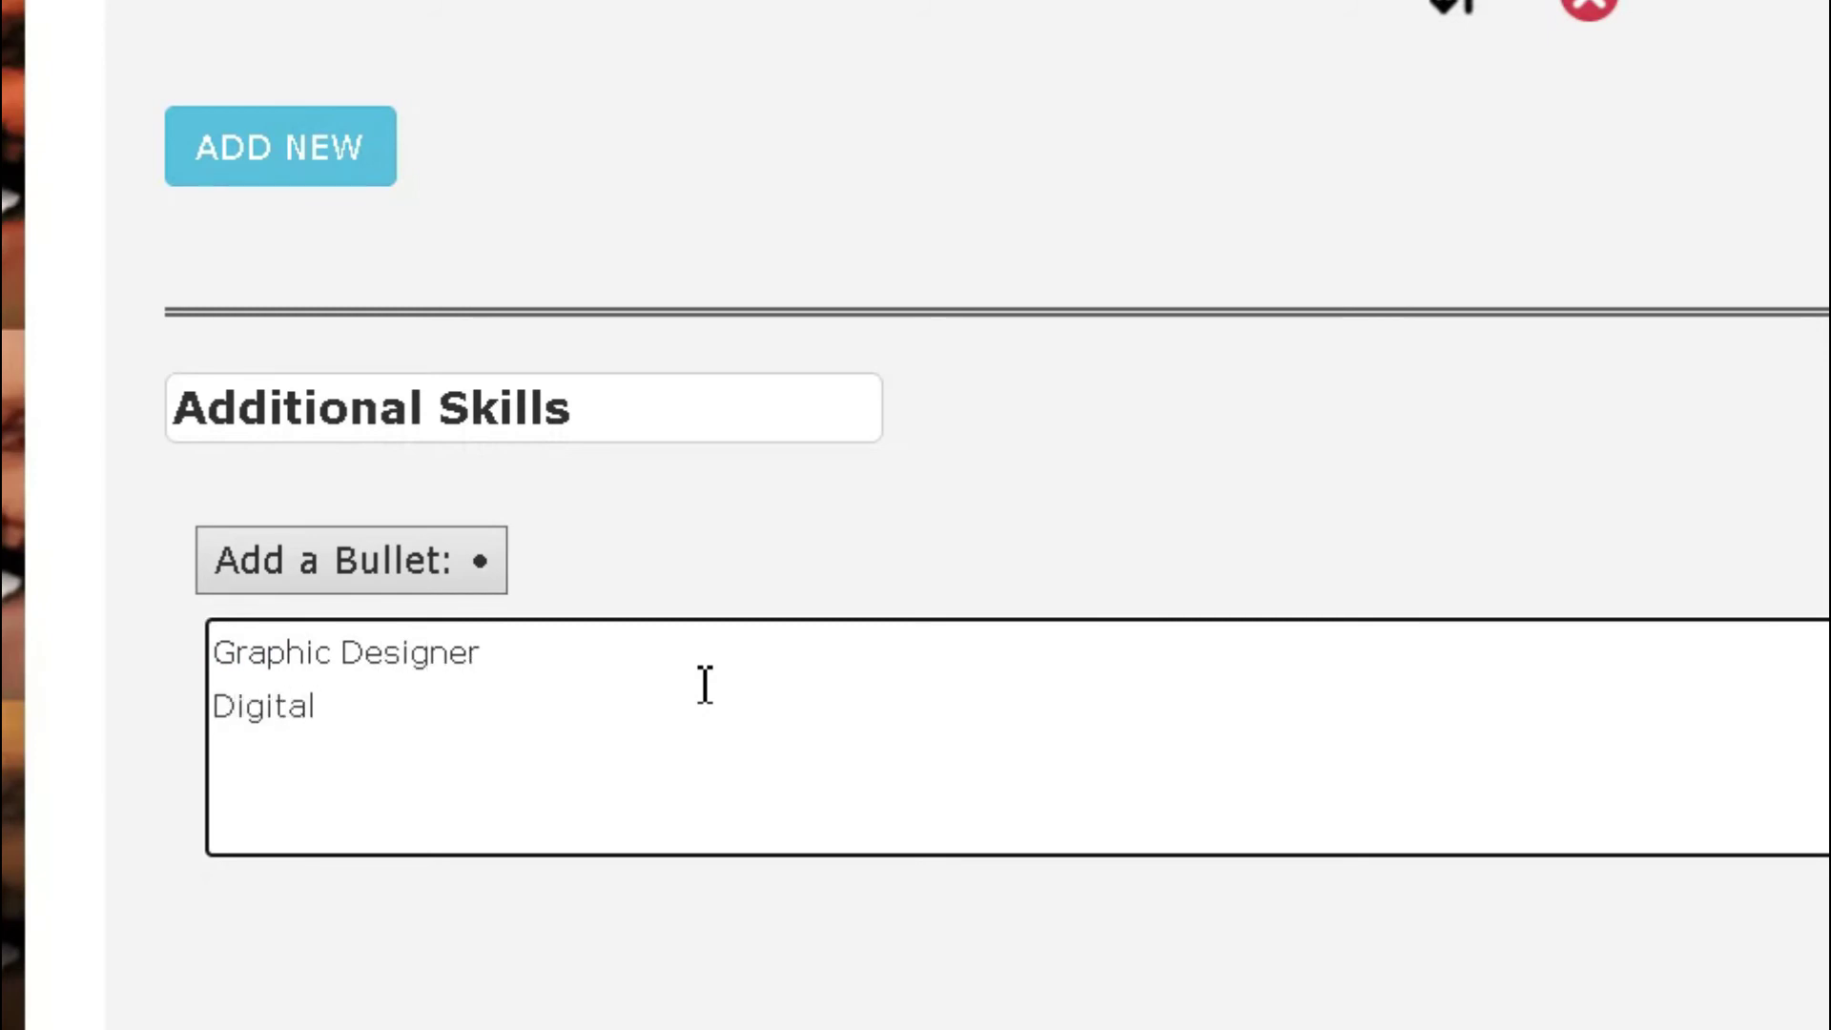
pyautogui.write(' Marketing')
pyautogui.press('Return')
pyautogui.write('Vied')
pyautogui.press('BackSpace')
pyautogui.press('BackSpace')
# Finish the Video Editor skill, download the CV as a PDF, and minimize Opera
pyautogui.write('deo Editor')
pyautogui.scroll(-2, 705, 685)
pyautogui.scroll(-3, 701, 687)
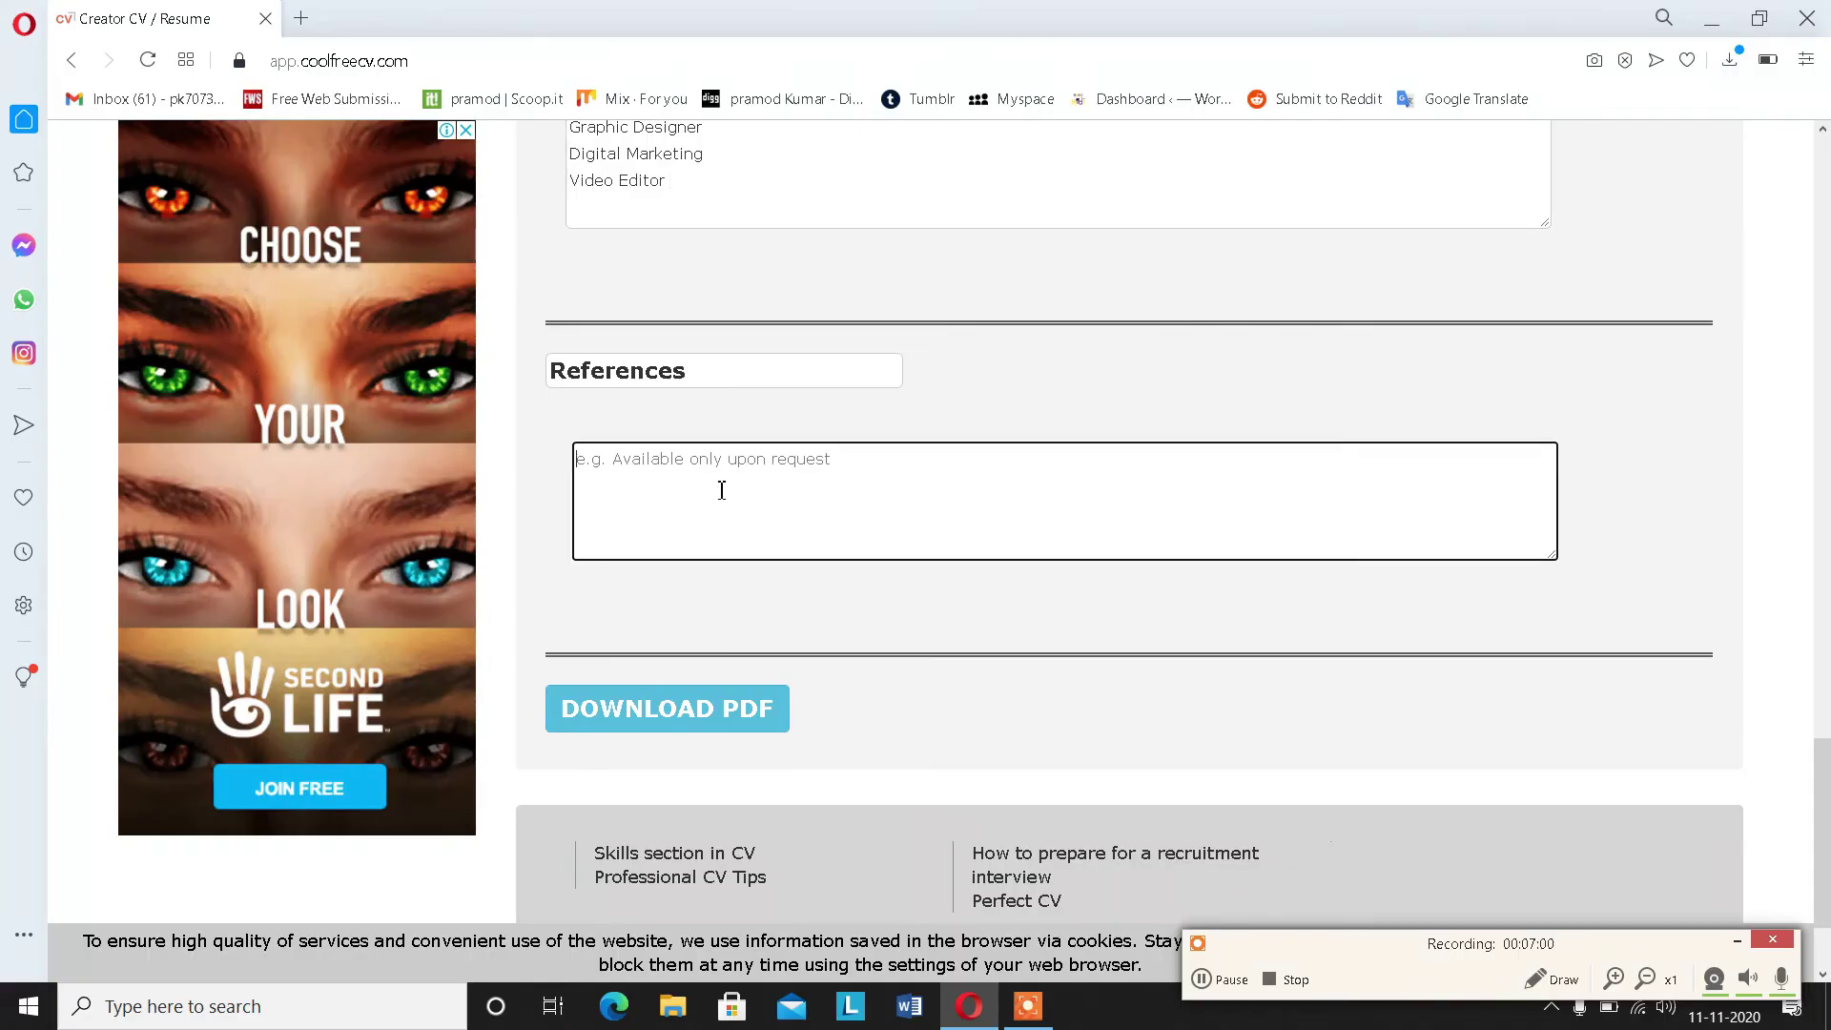
pyautogui.scroll(-2, 719, 490)
pyautogui.scroll(7, 944, 527)
pyautogui.scroll(5, 944, 527)
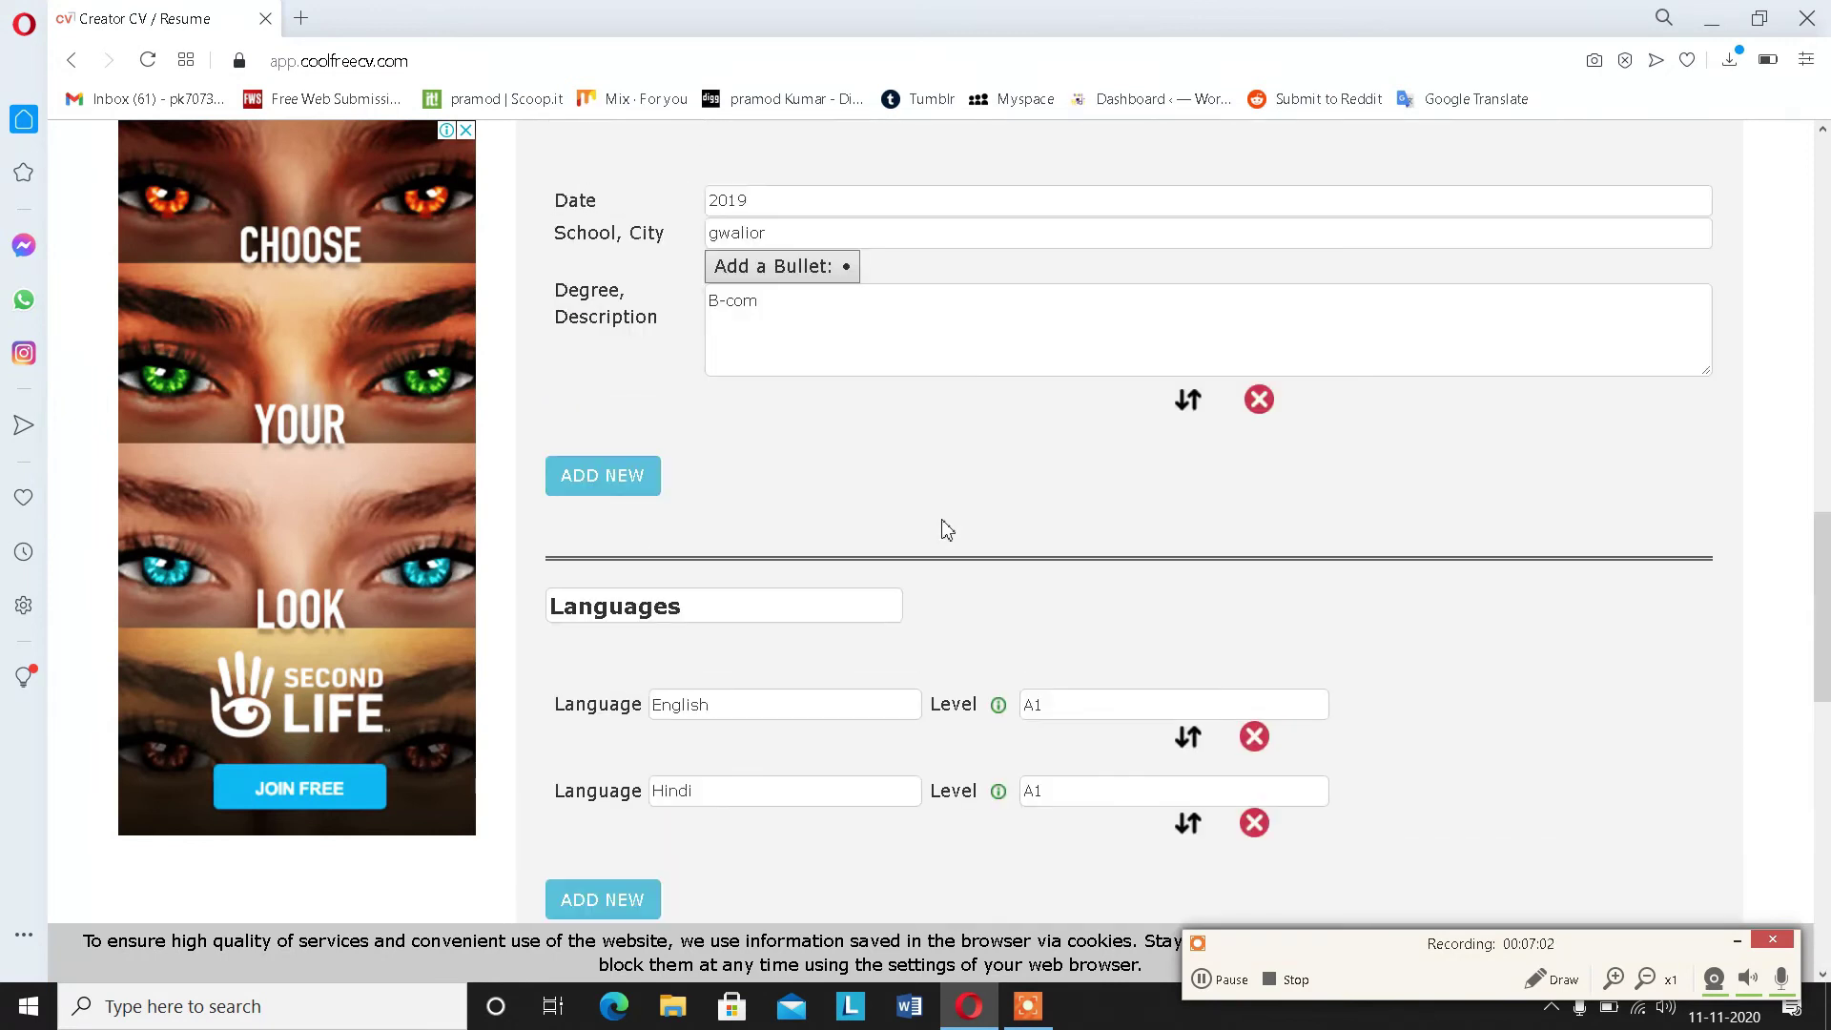
pyautogui.scroll(5, 944, 527)
pyautogui.scroll(5, 944, 527)
pyautogui.scroll(5, 945, 522)
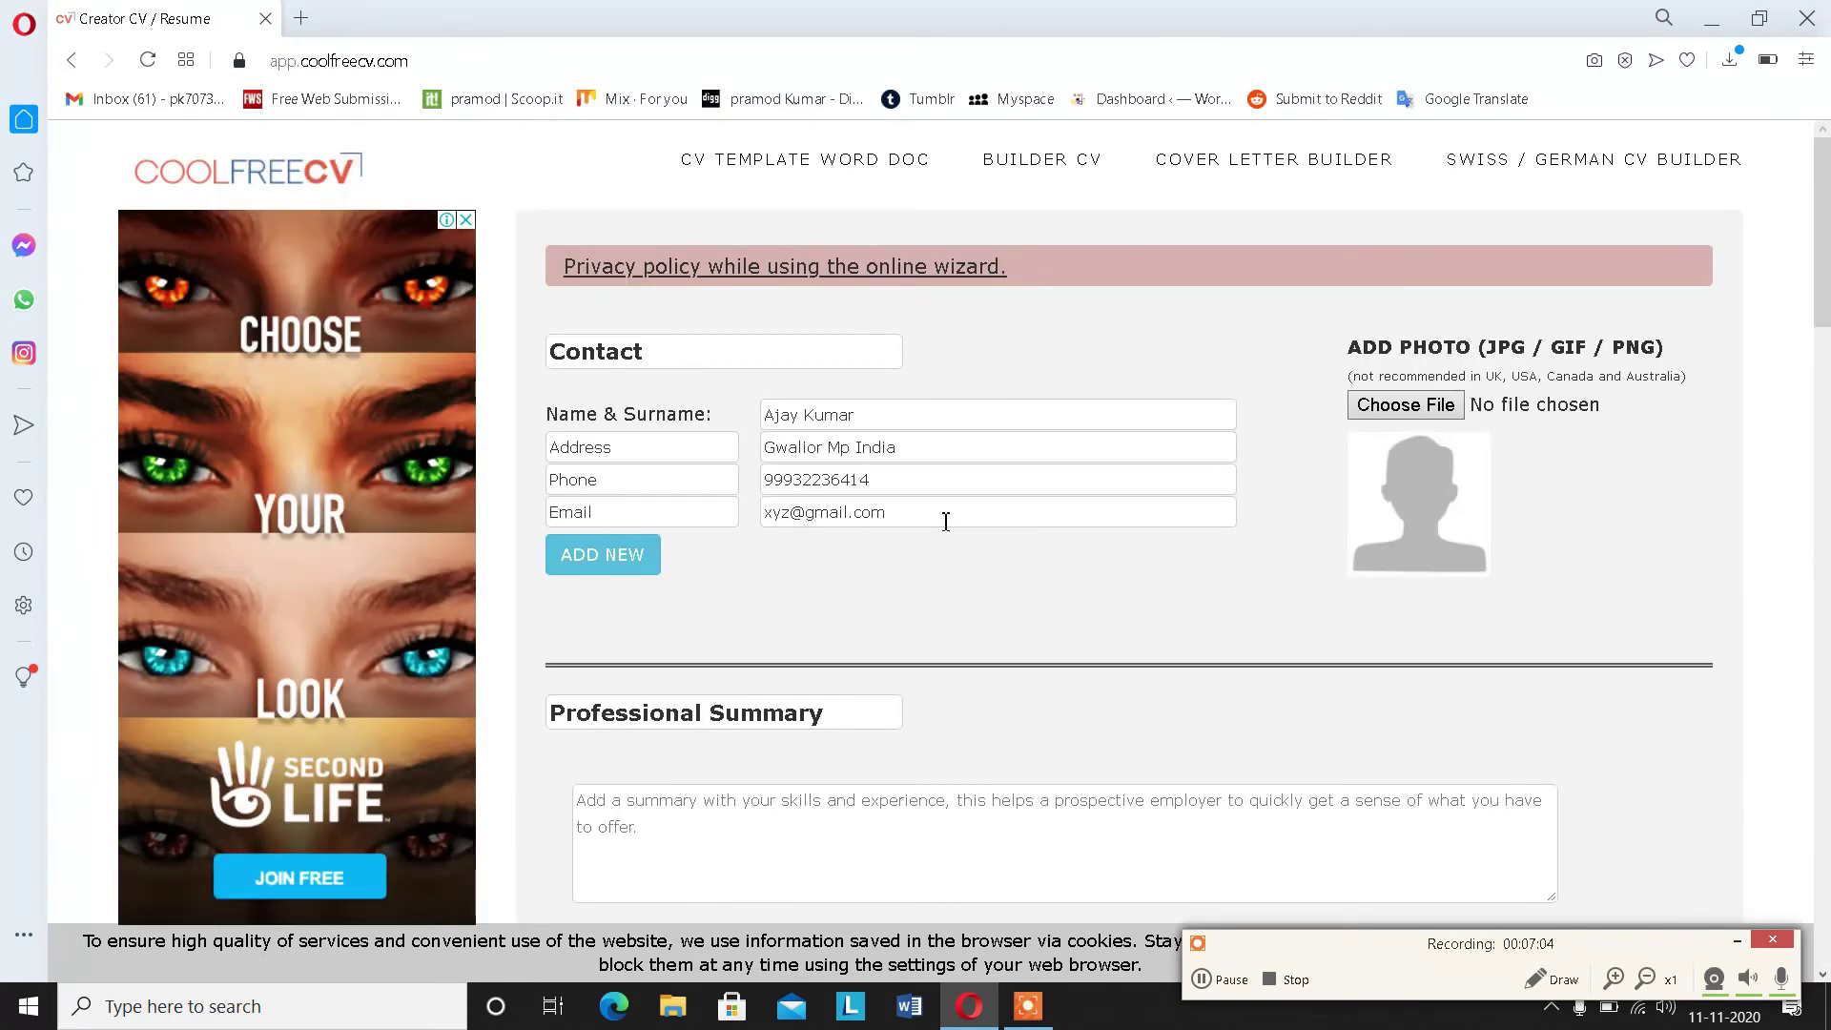
pyautogui.scroll(-5, 945, 521)
pyautogui.scroll(-4, 897, 448)
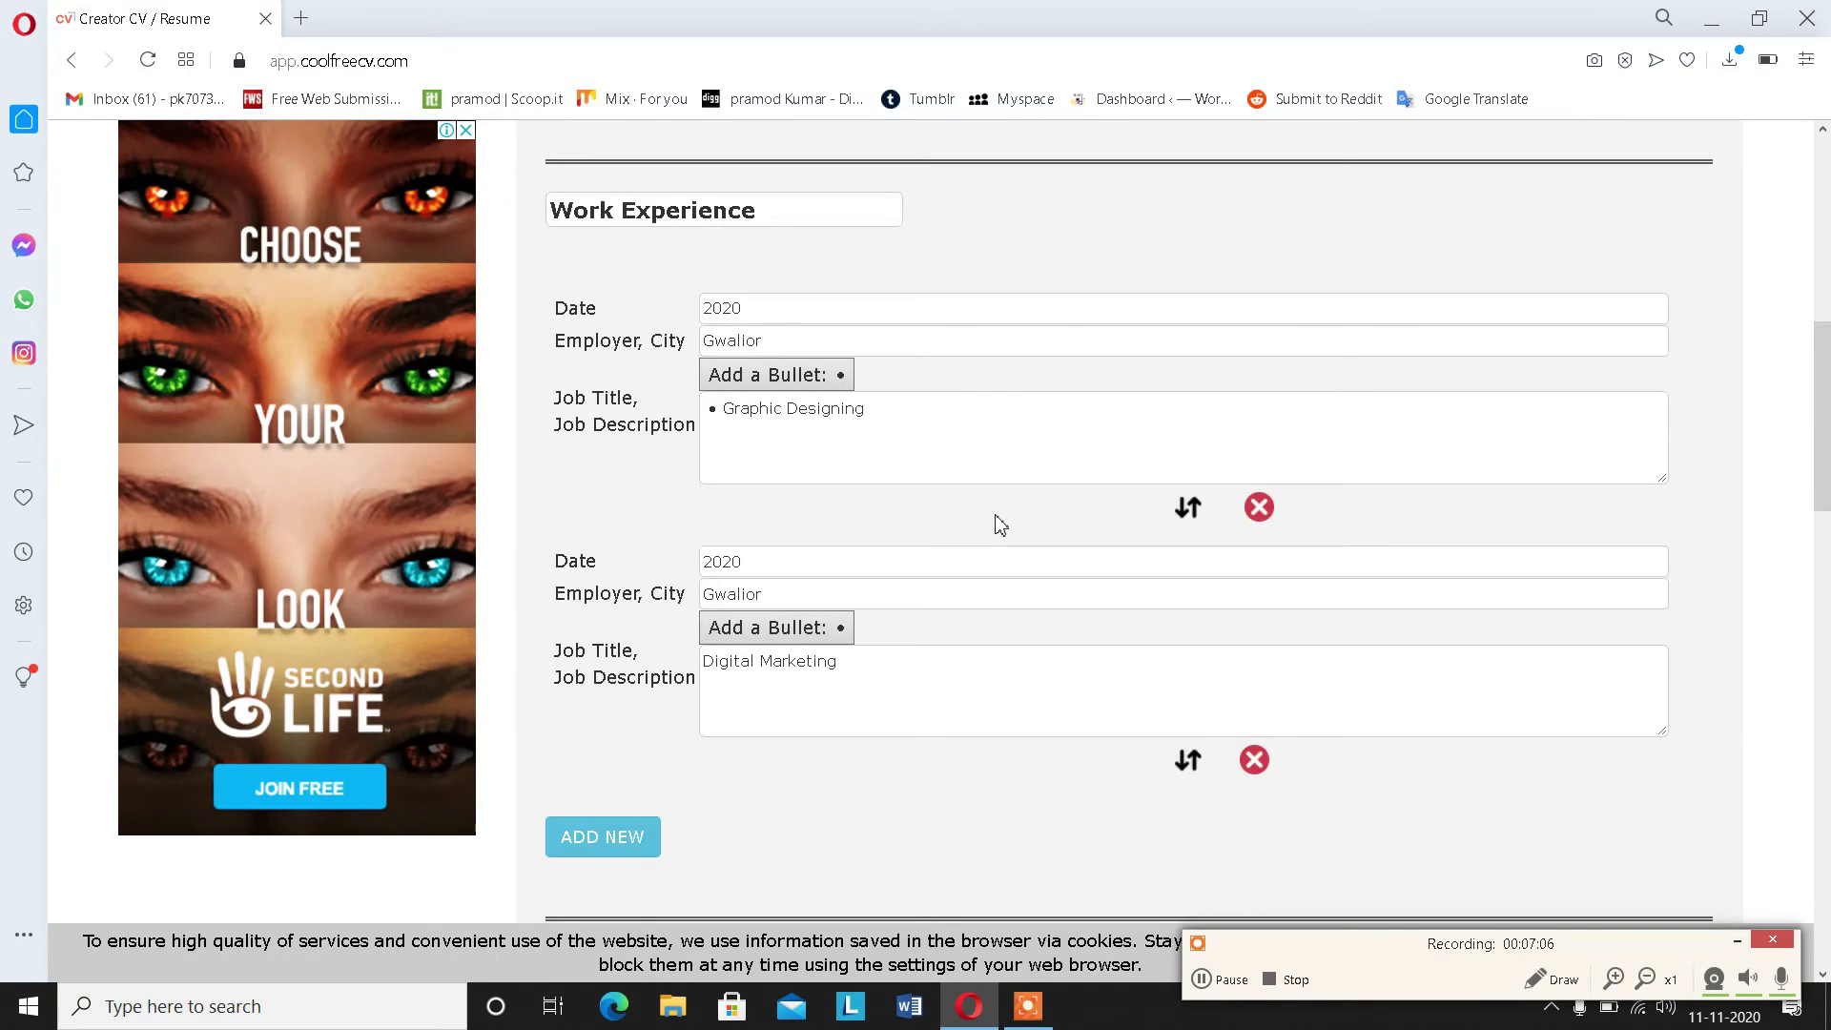
pyautogui.scroll(-10, 1000, 524)
pyautogui.scroll(-5, 1001, 523)
pyautogui.scroll(-5, 1003, 521)
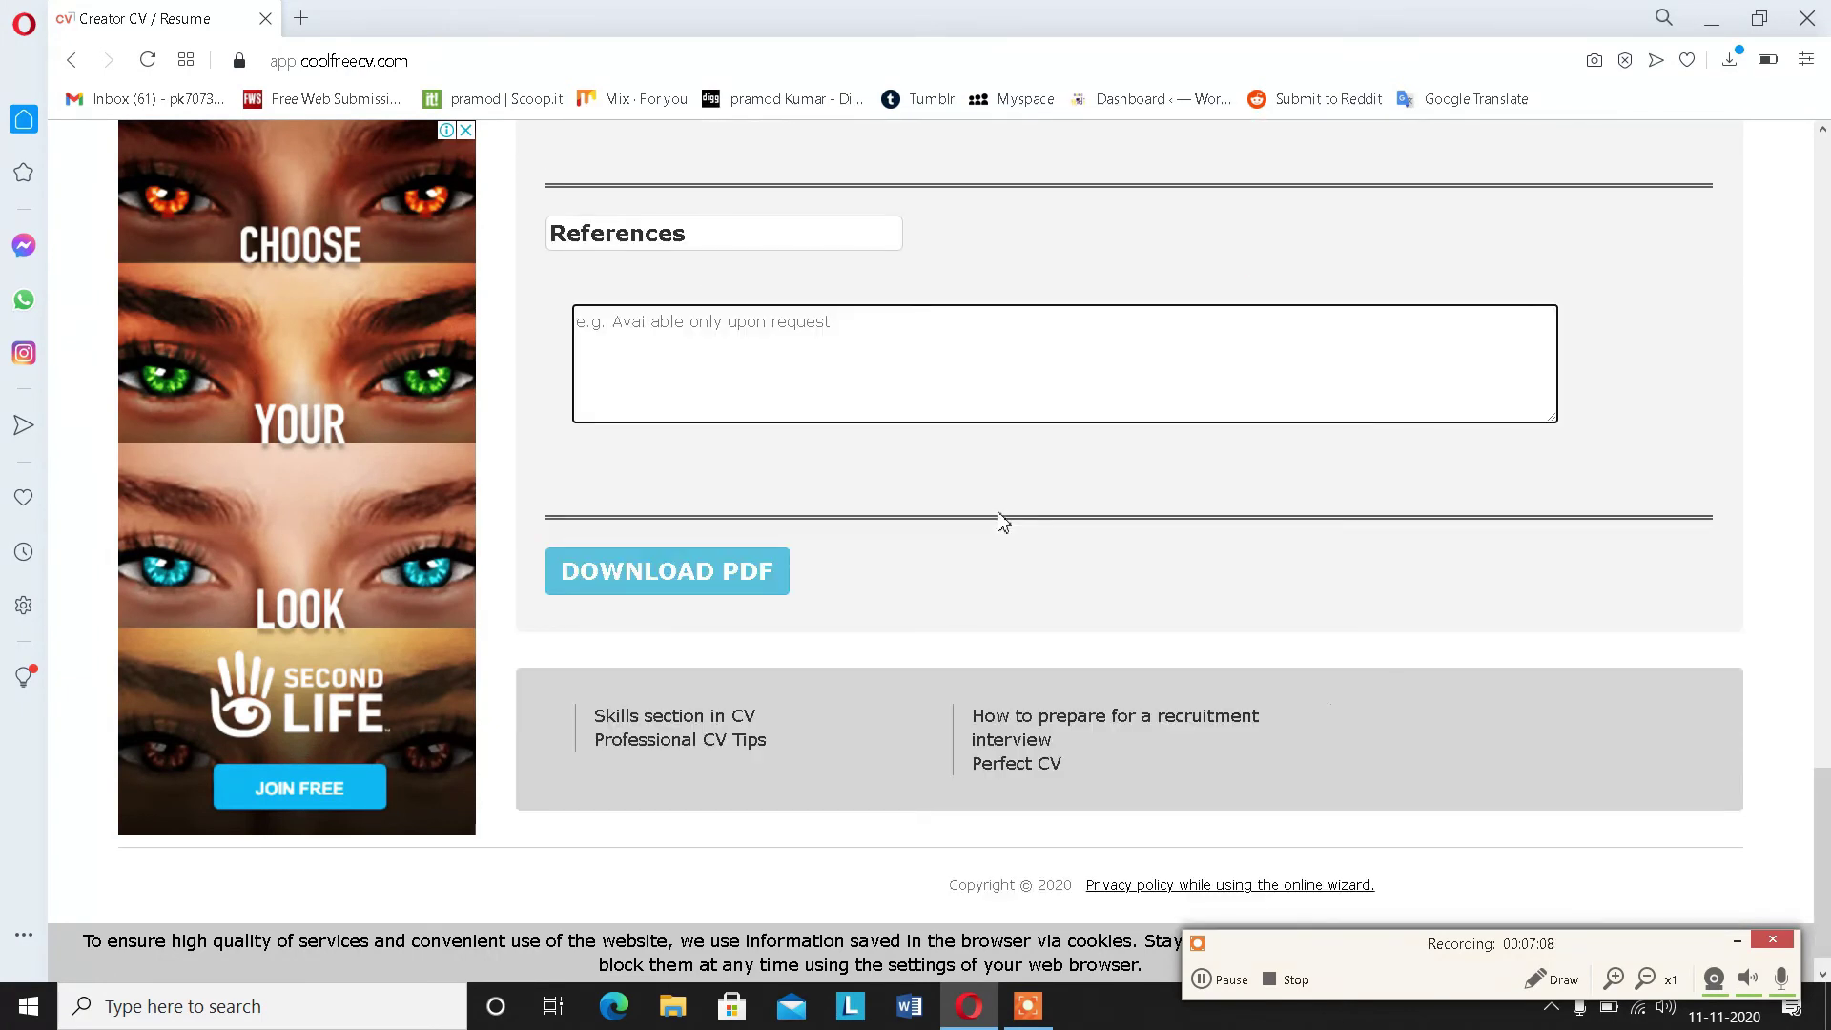
pyautogui.scroll(2, 1001, 523)
pyautogui.scroll(5, 1002, 523)
pyautogui.scroll(5, 1002, 523)
pyautogui.scroll(5, 1001, 520)
pyautogui.scroll(-10, 1002, 518)
pyautogui.scroll(-5, 1001, 518)
pyautogui.scroll(-5, 1003, 519)
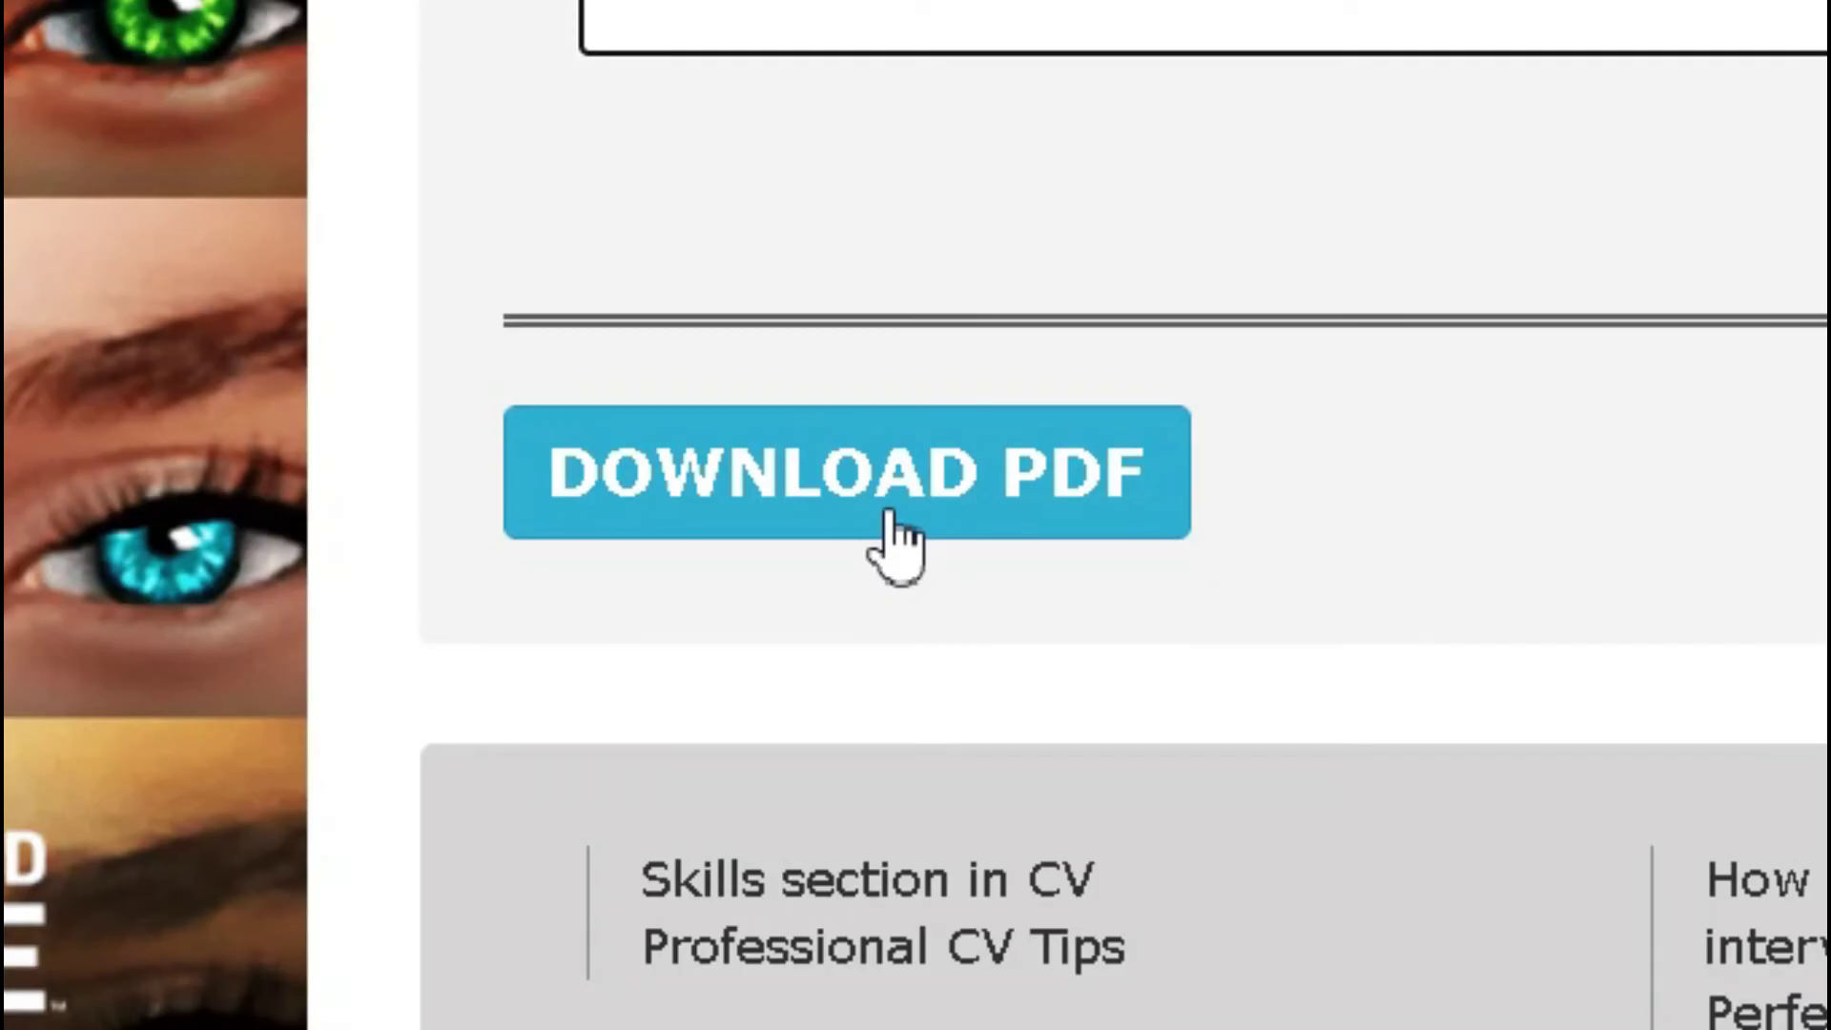
pyautogui.click(891, 515)
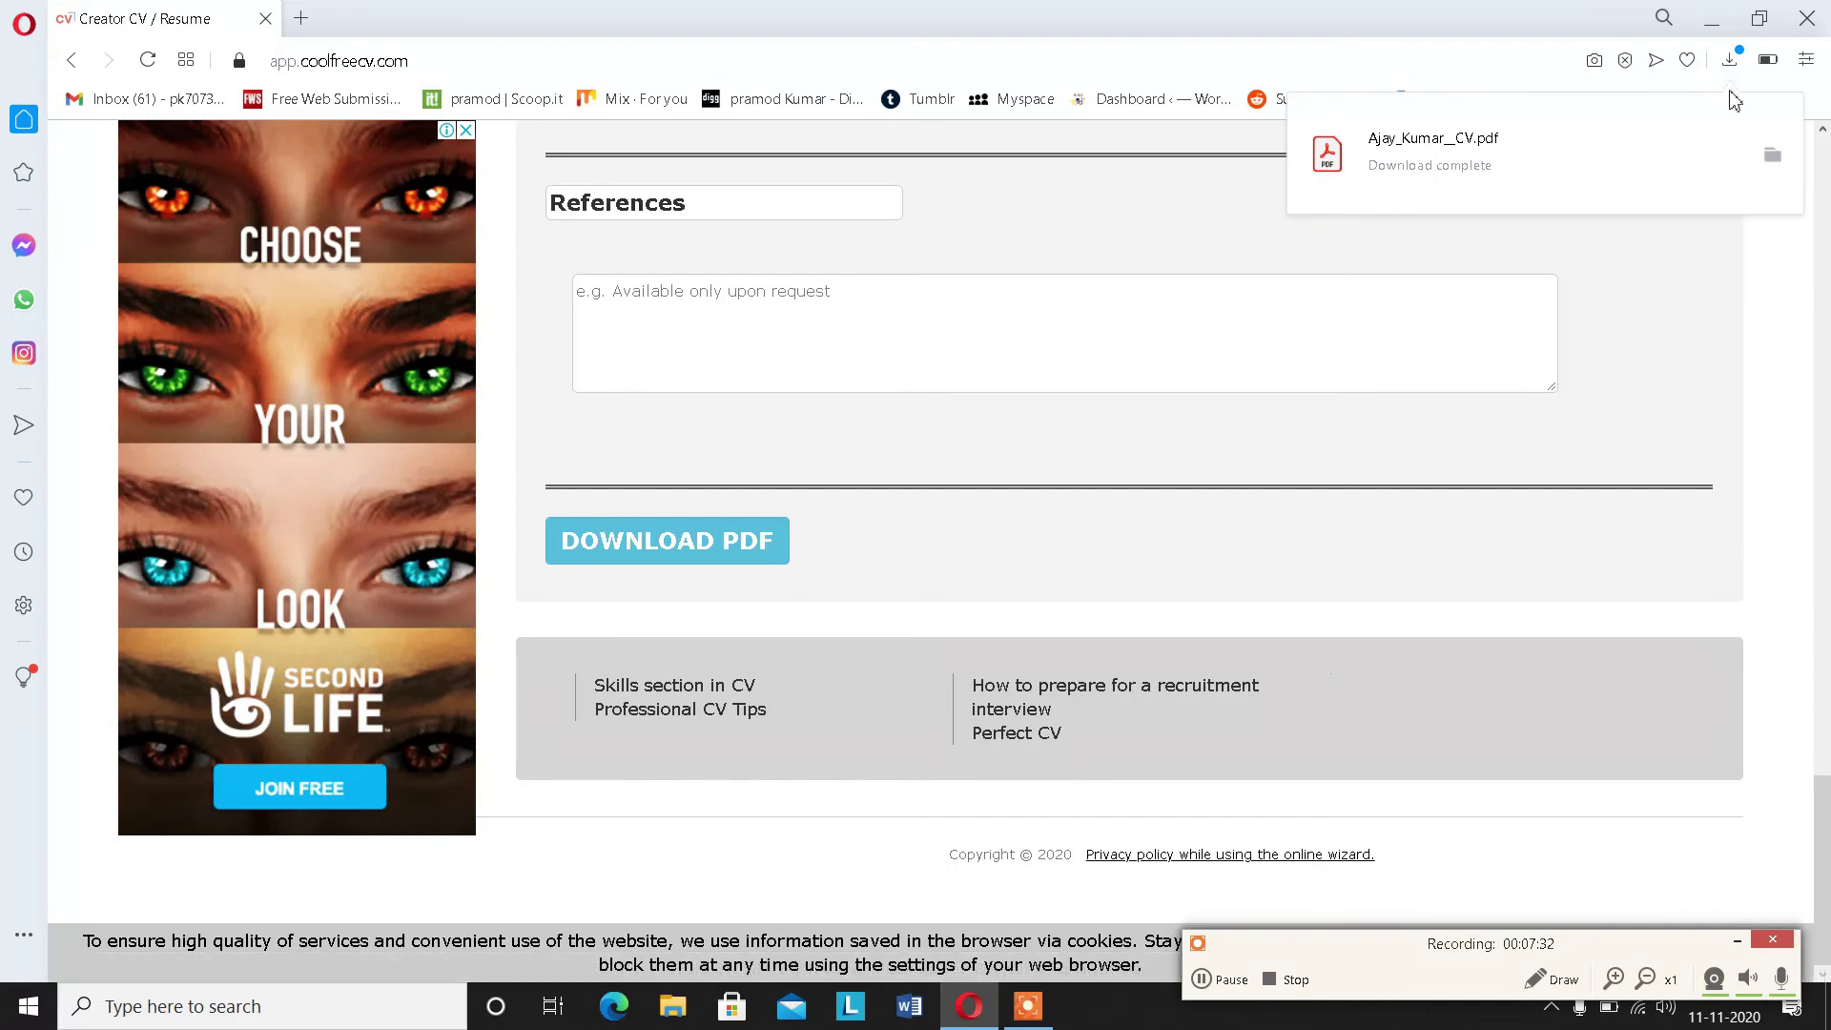
pyautogui.click(1712, 19)
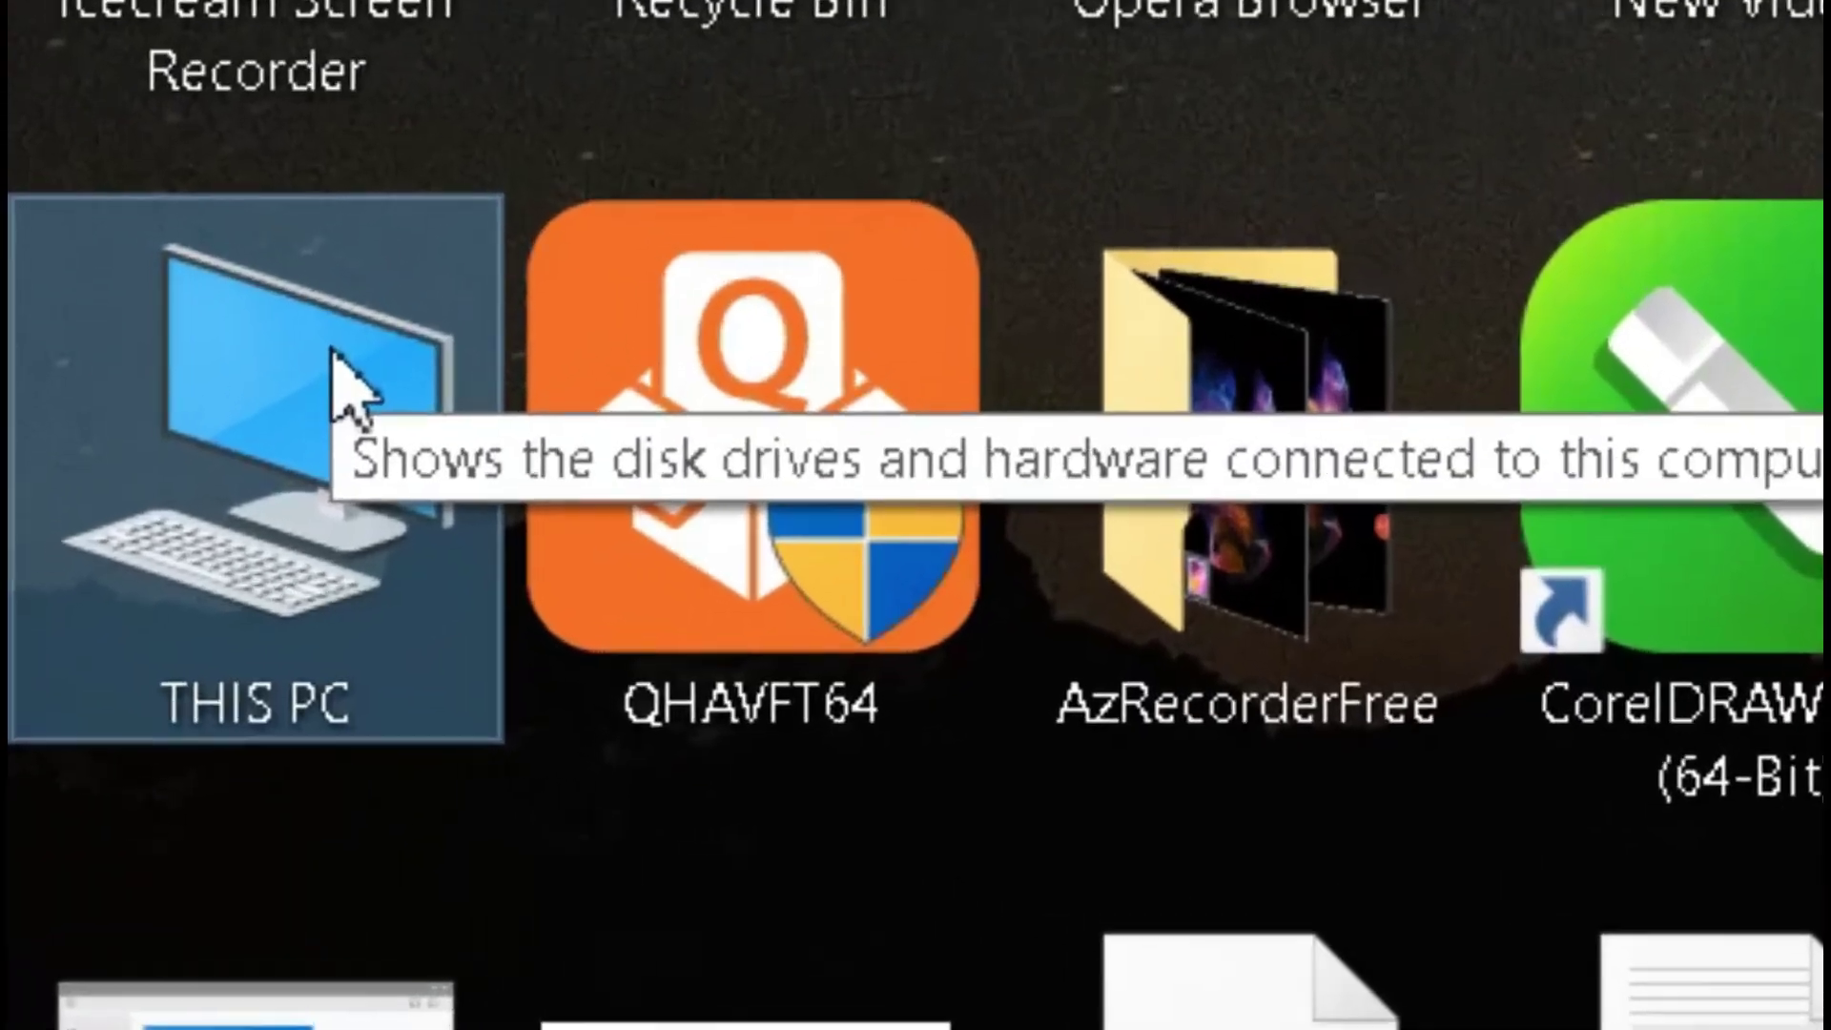
# Open the downloaded CV PDF from This PC's Downloads folder in Acrobat Reader
pyautogui.doubleClick(160, 539)
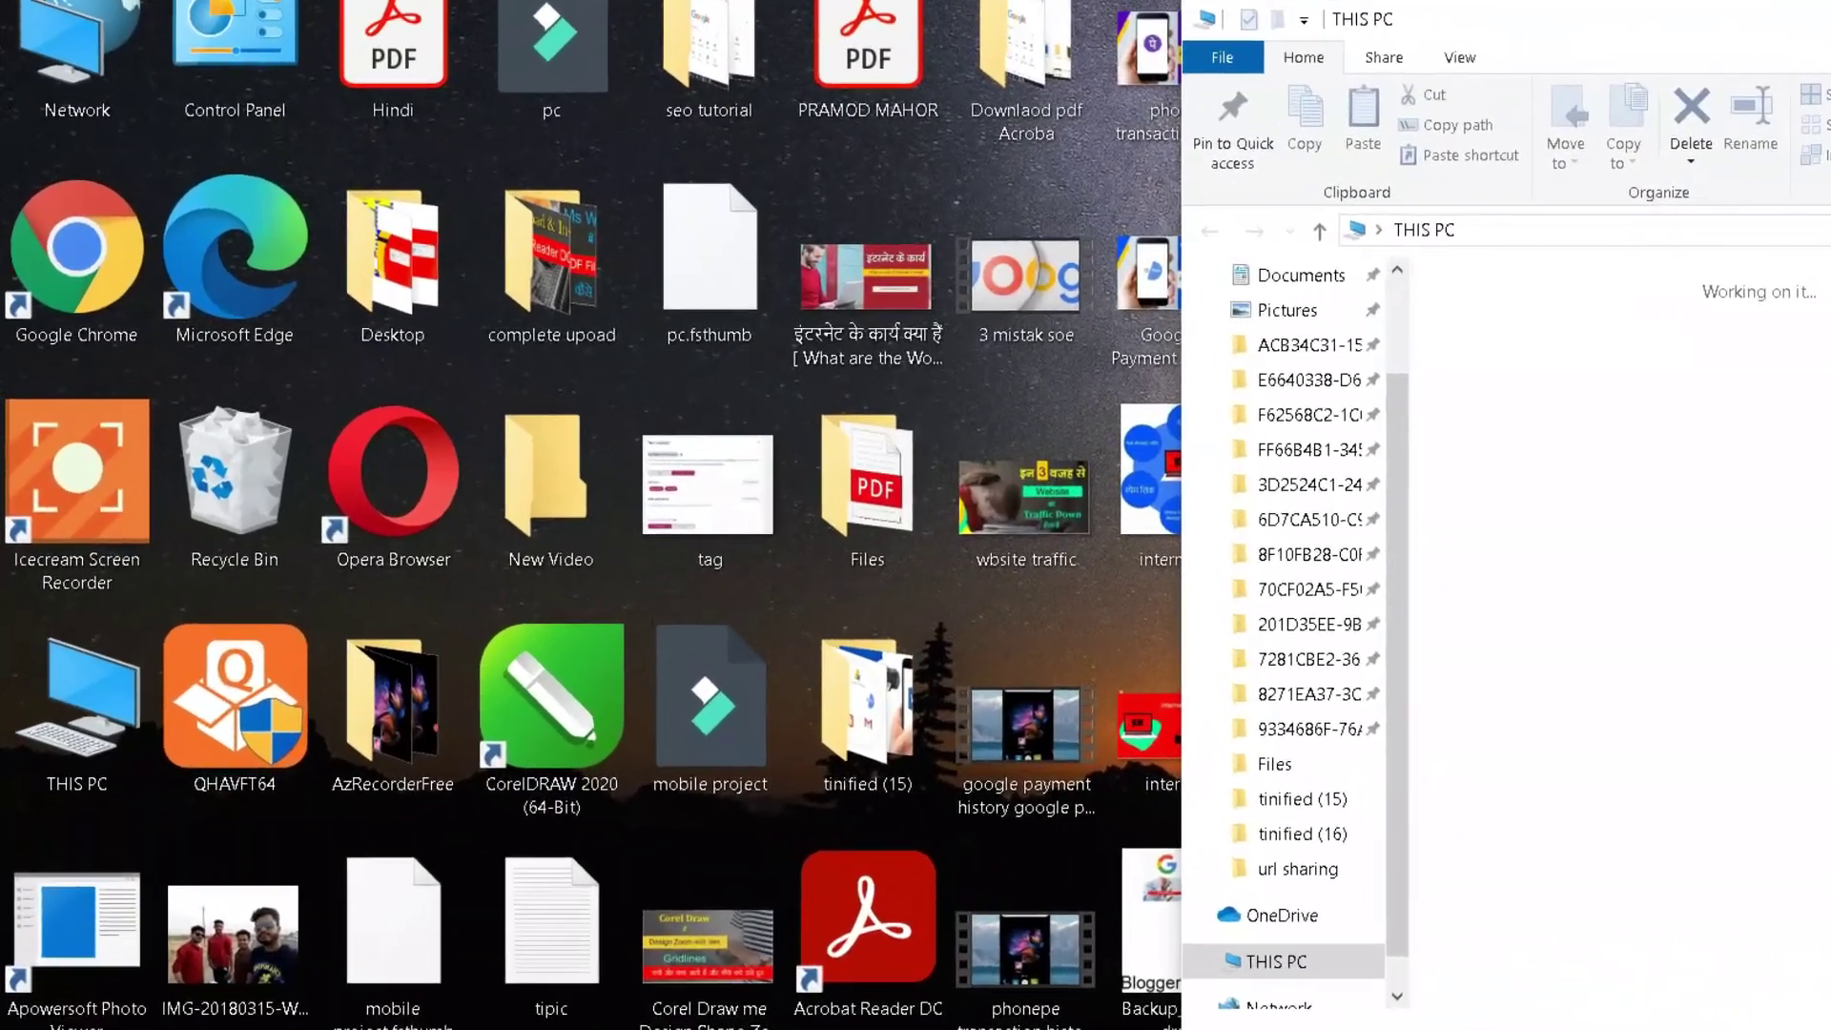
pyautogui.click(1760, 48)
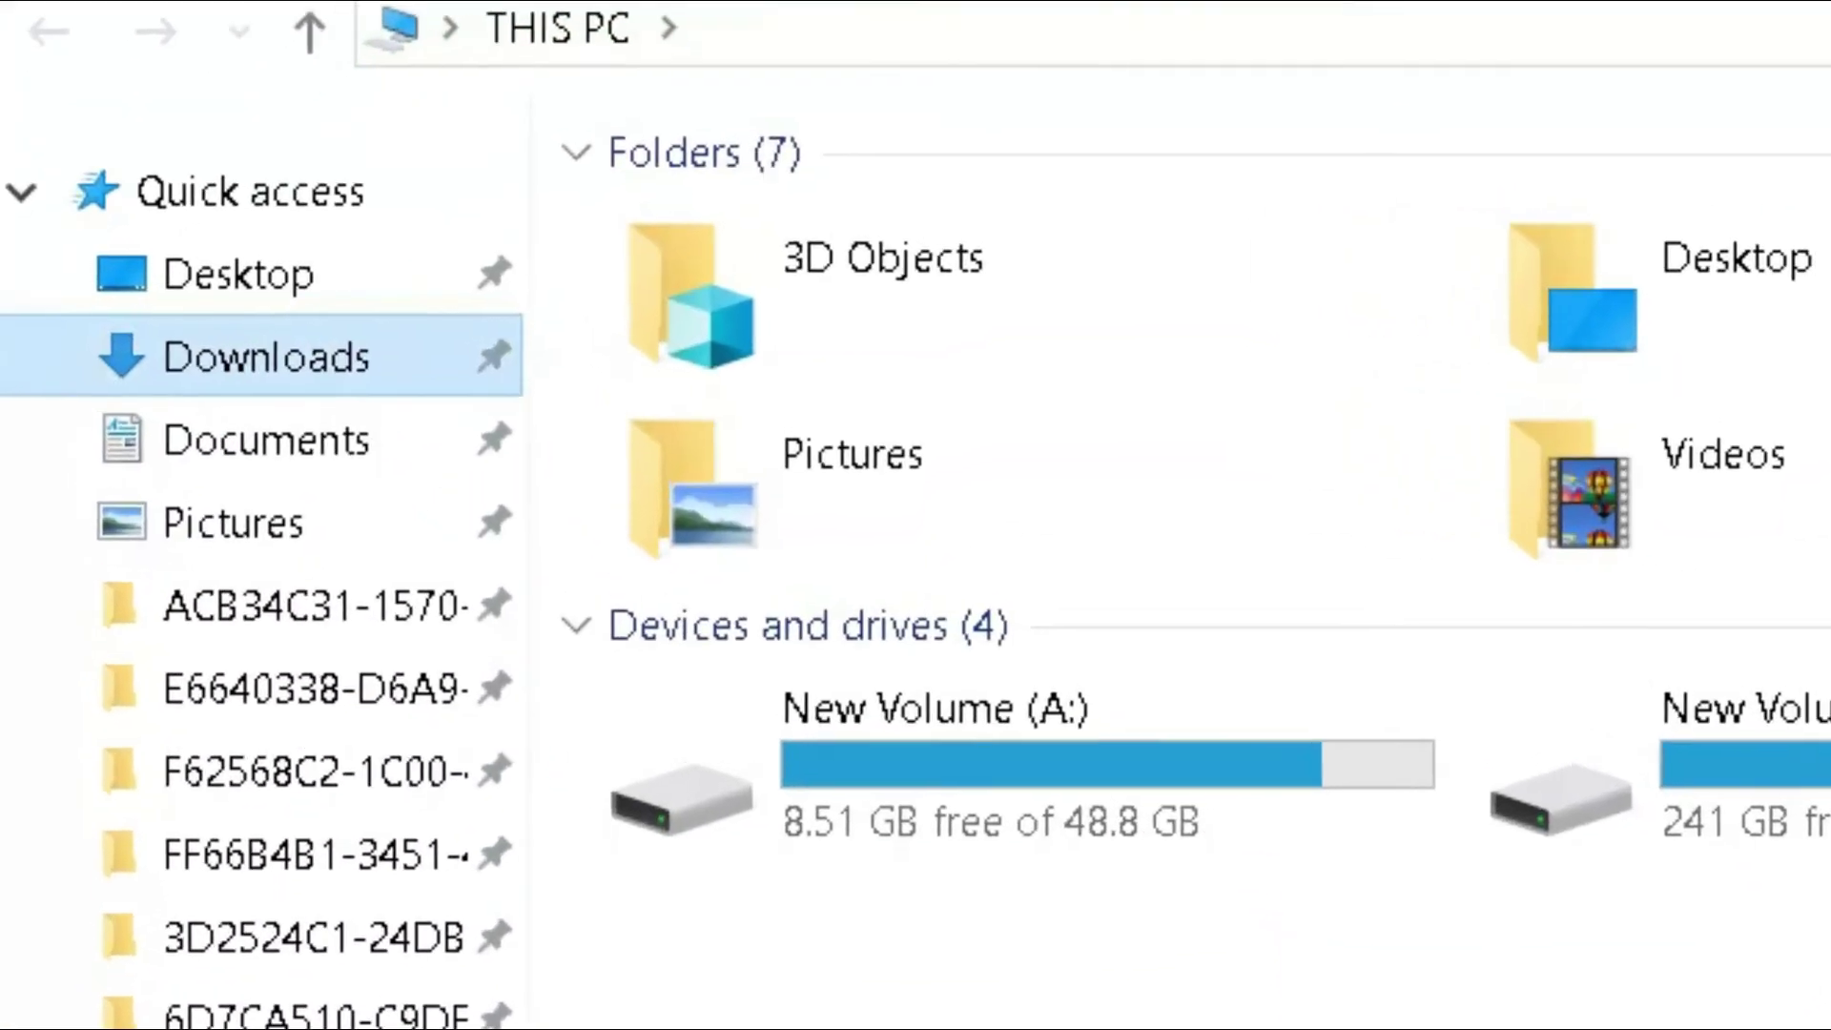
pyautogui.click(286, 348)
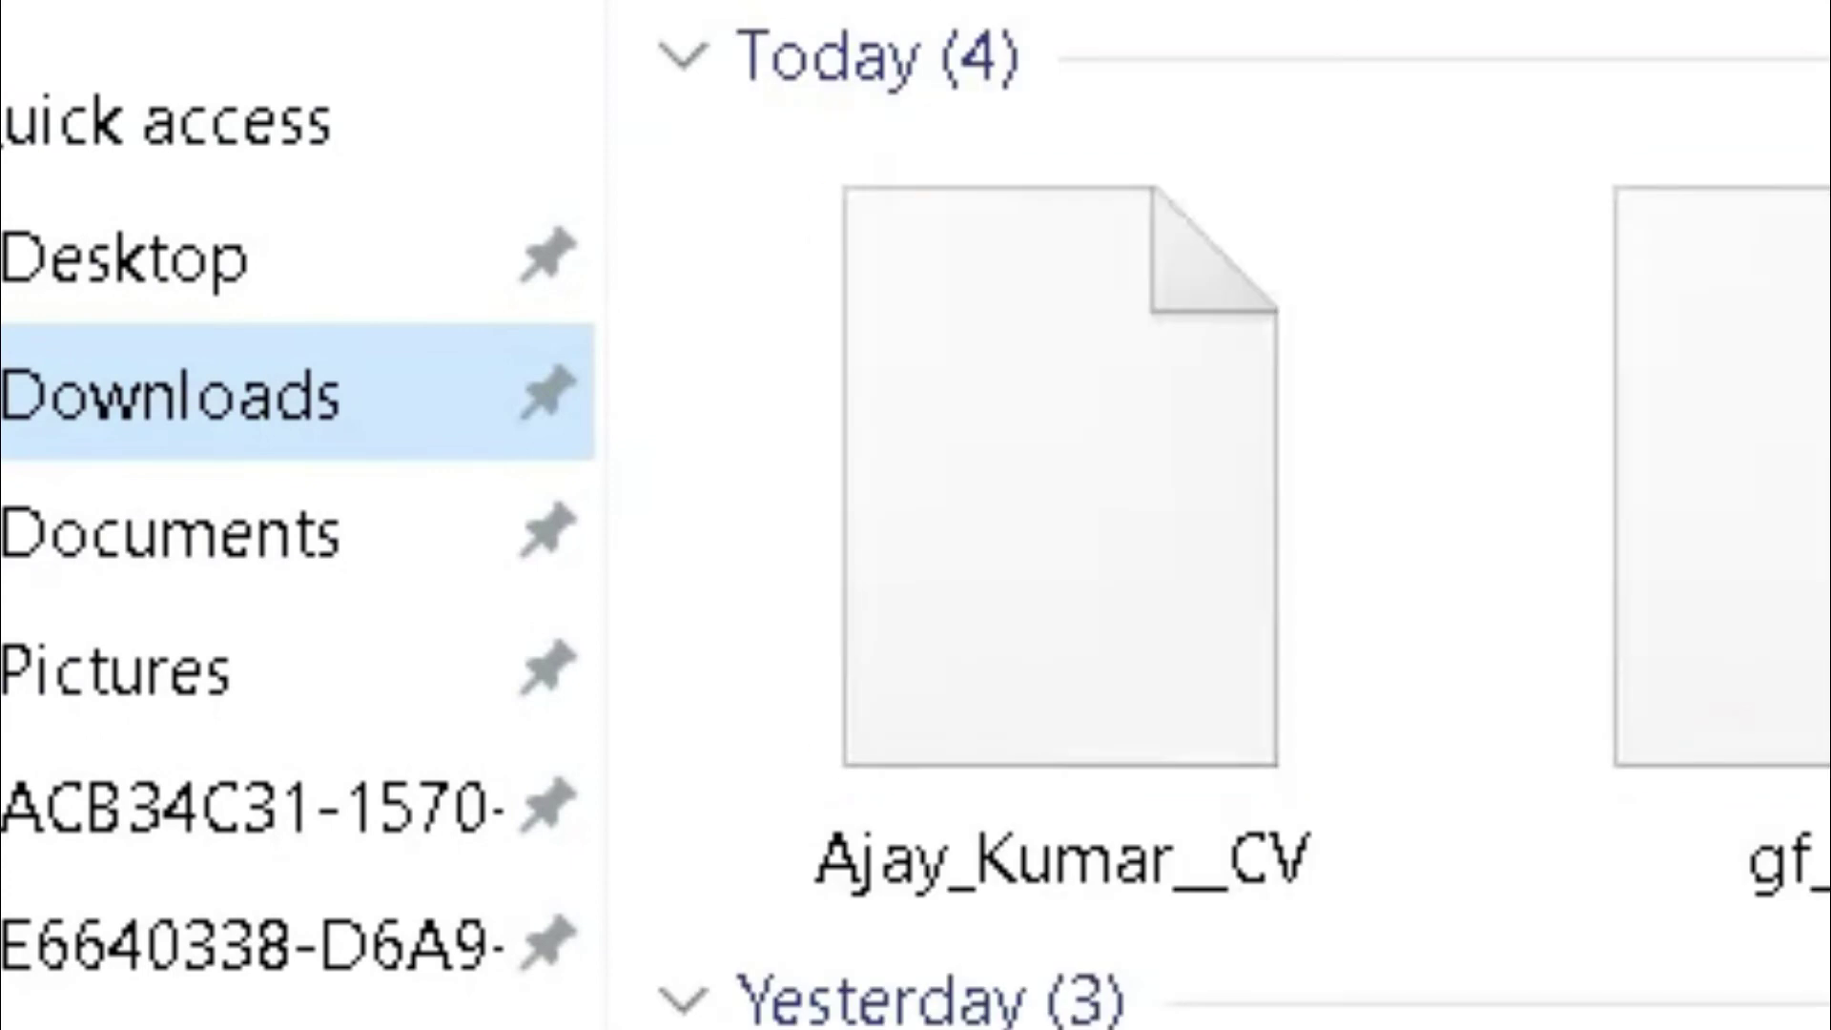
pyautogui.click(1063, 586)
pyautogui.doubleClick(1063, 586)
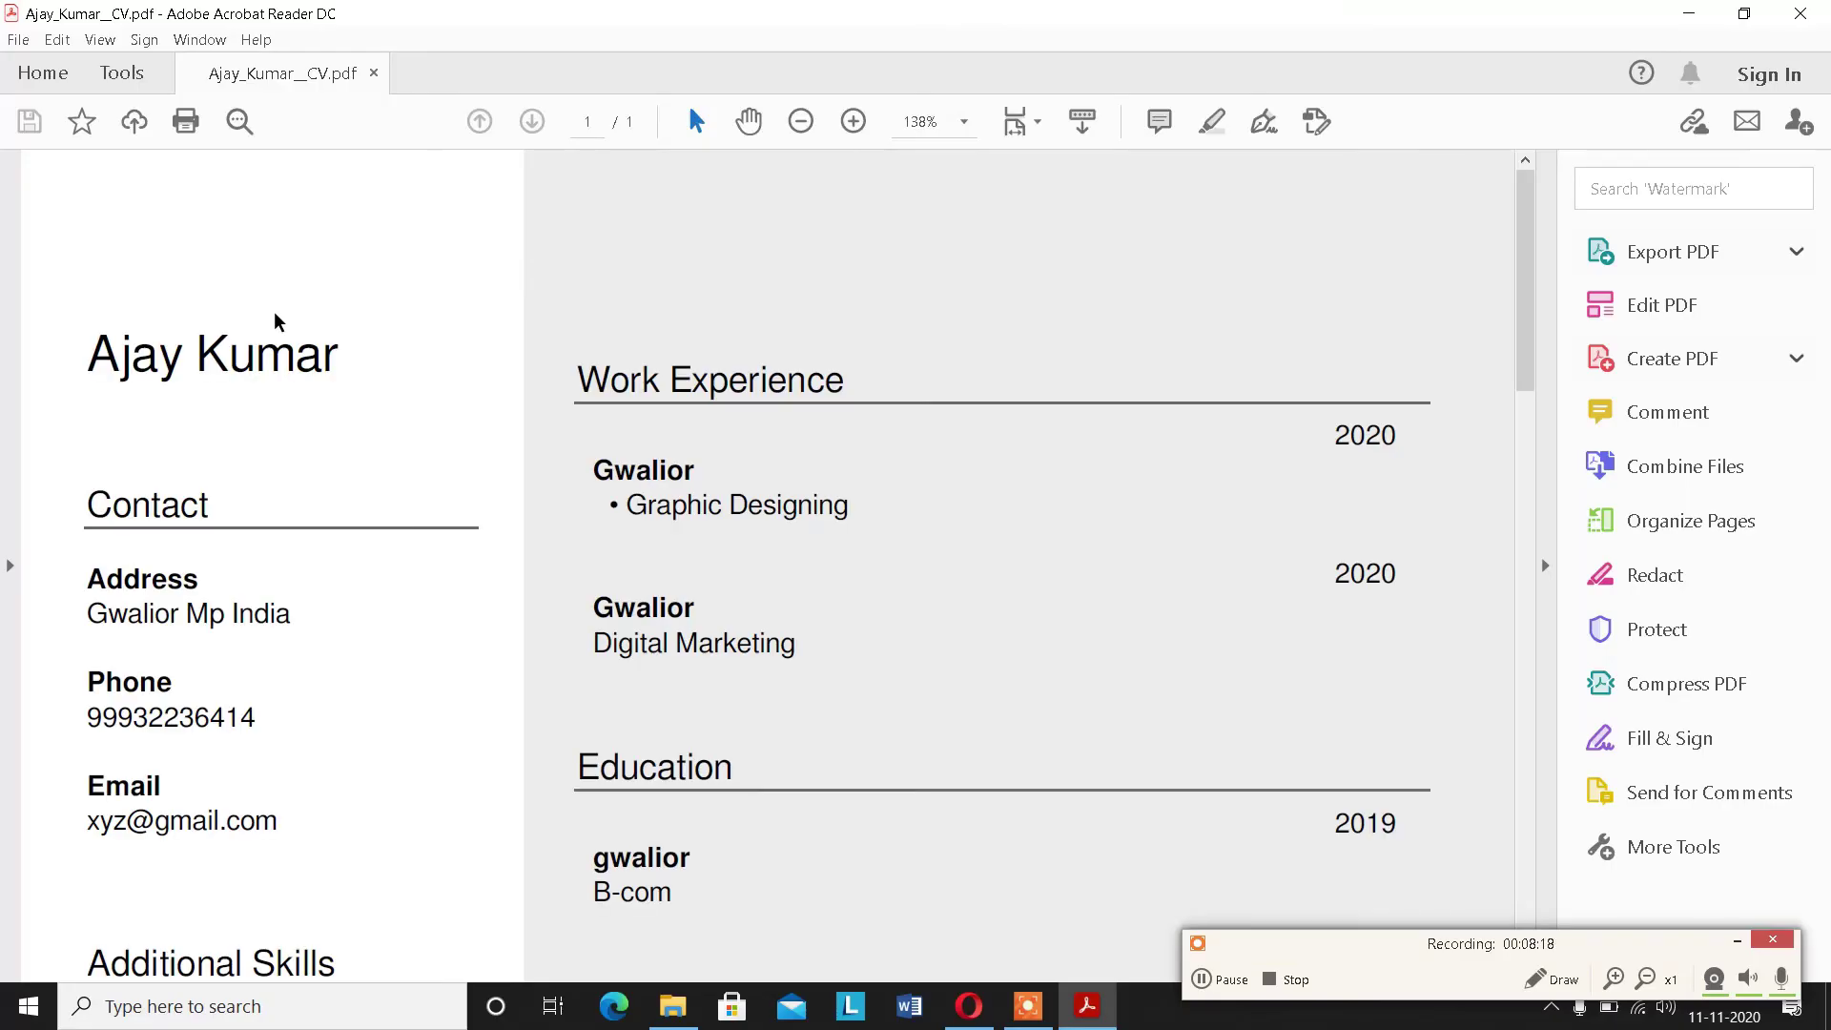
pyautogui.scroll(-2, 671, 515)
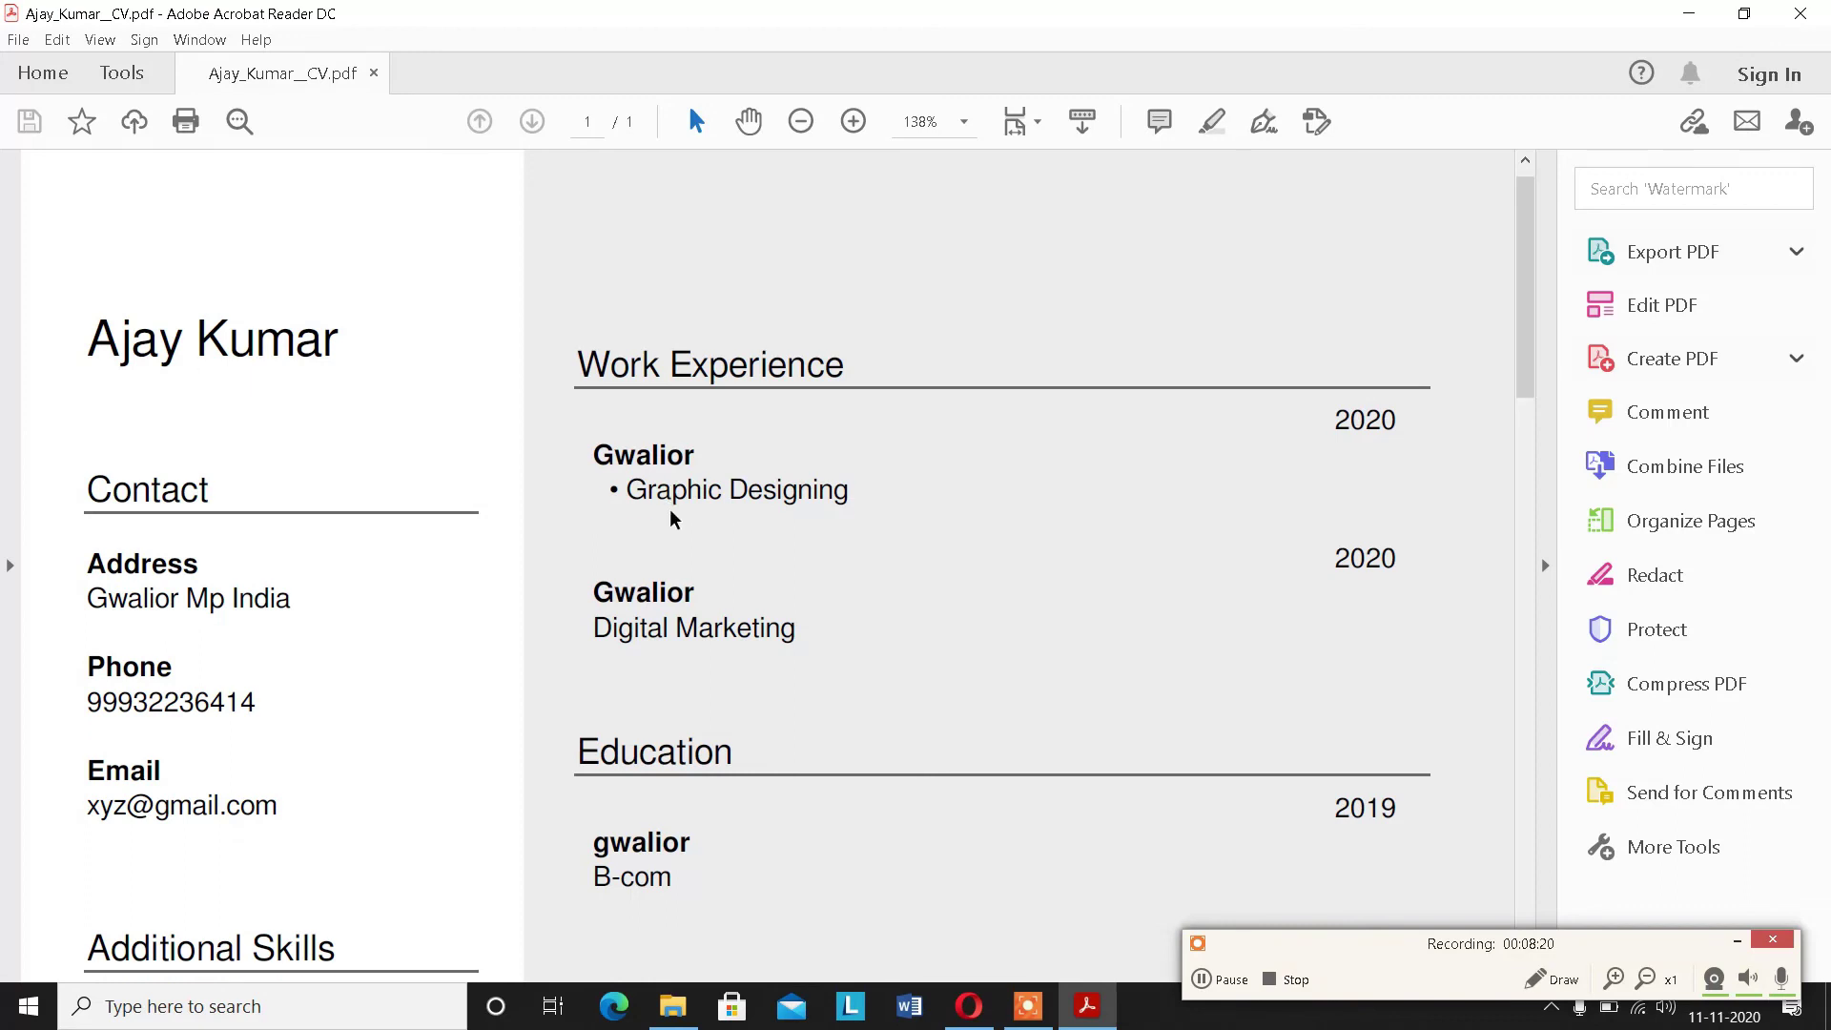
pyautogui.scroll(-3, 671, 505)
pyautogui.scroll(-3, 675, 506)
pyautogui.scroll(-2, 676, 506)
pyautogui.scroll(-1, 677, 504)
pyautogui.scroll(1, 677, 503)
pyautogui.scroll(2, 818, 458)
pyautogui.scroll(2, 818, 458)
pyautogui.scroll(2, 817, 458)
pyautogui.scroll(1, 817, 458)
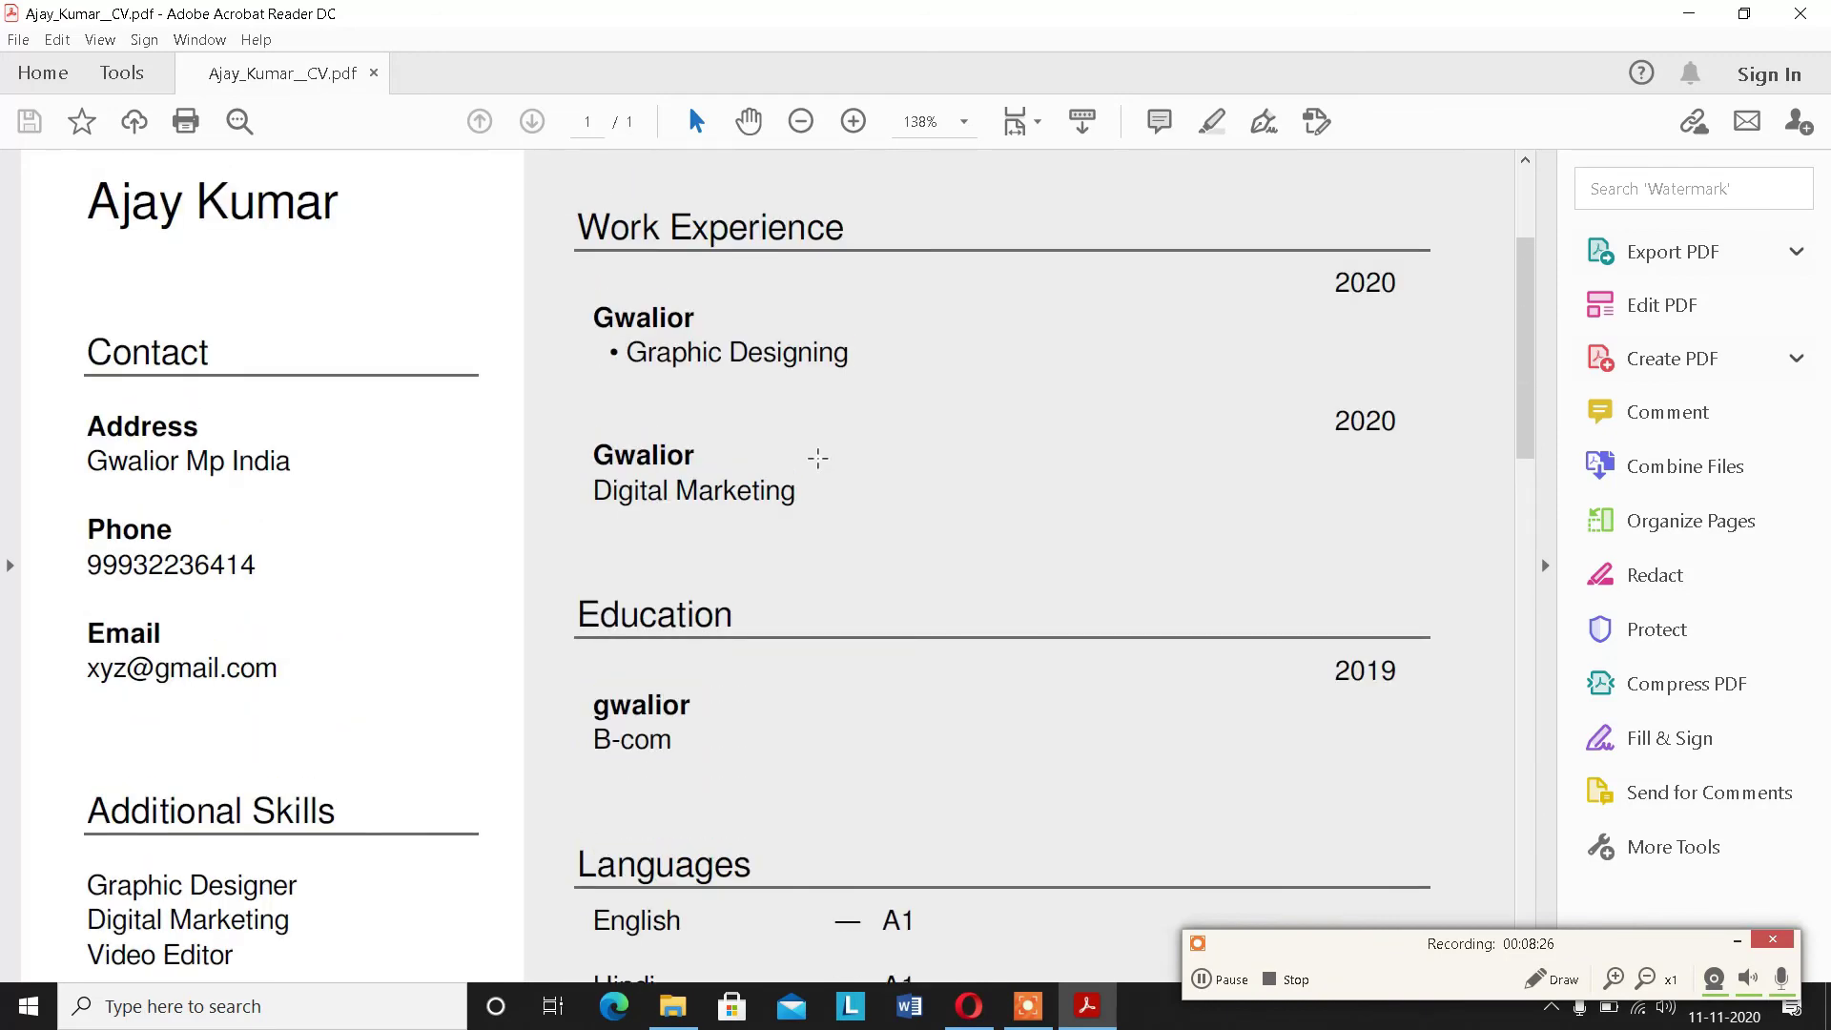
pyautogui.scroll(1, 817, 457)
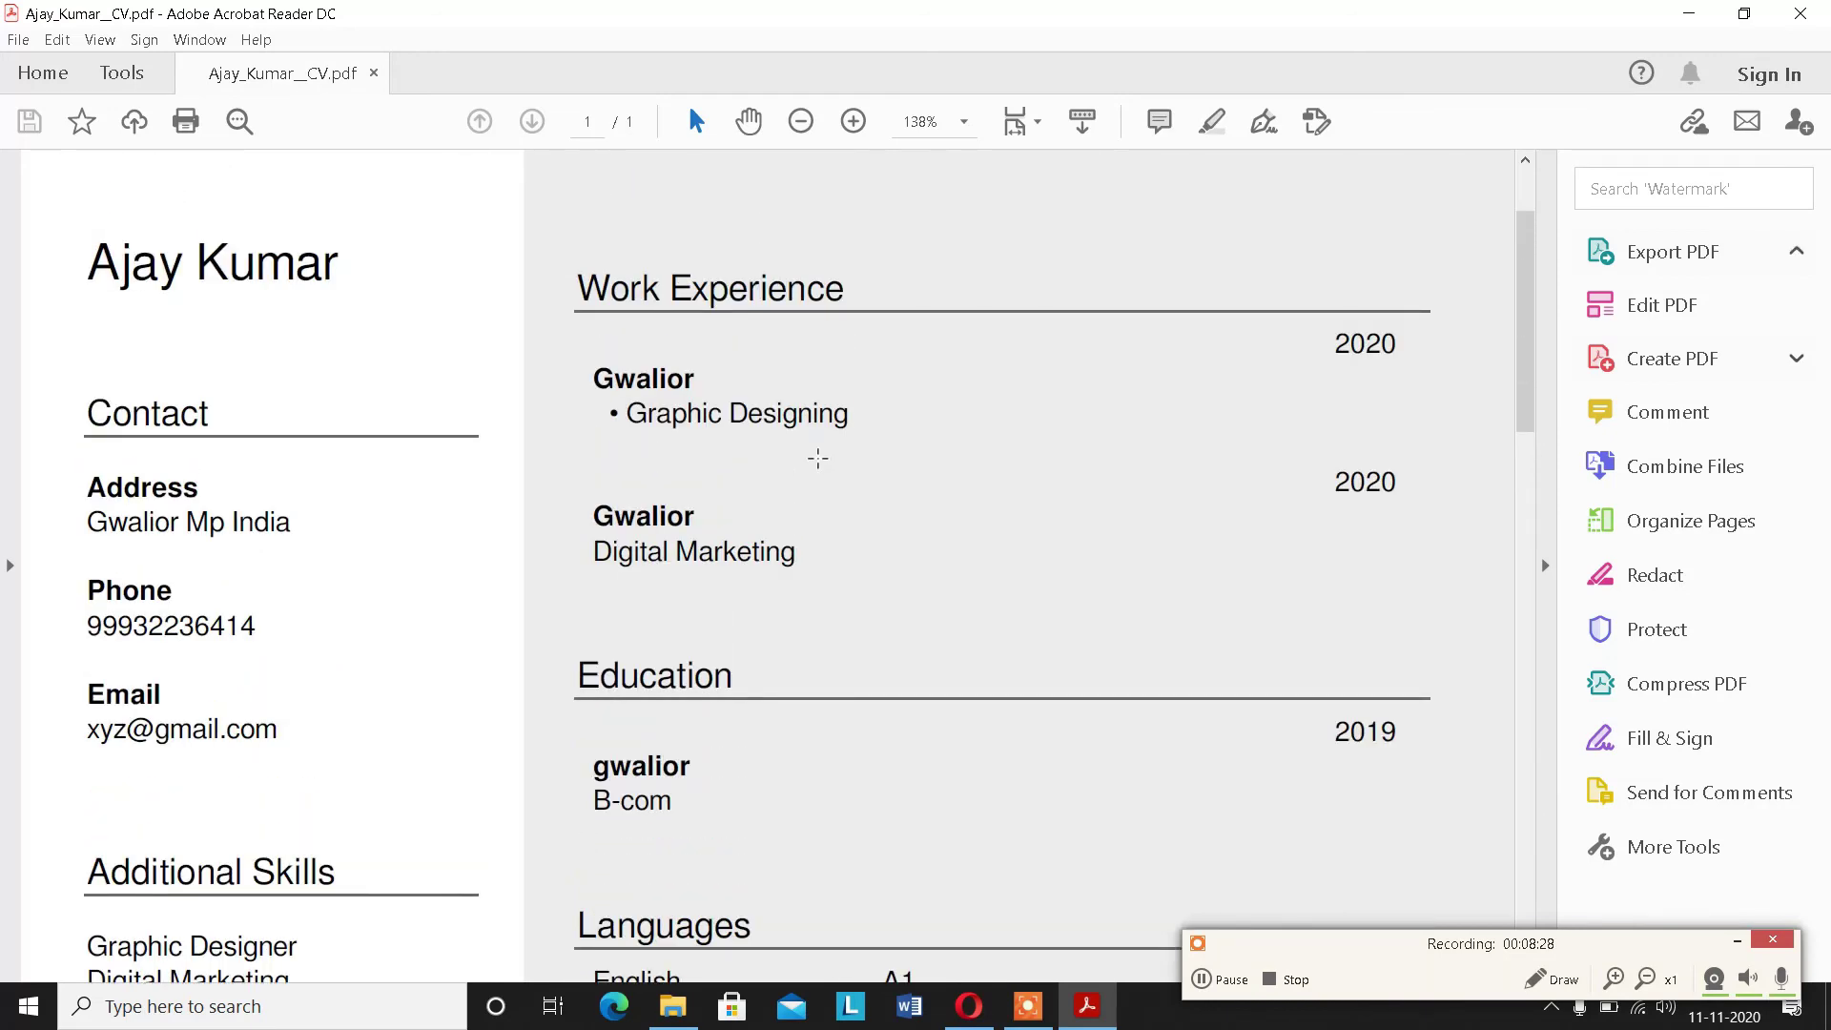
pyautogui.scroll(-1, 817, 458)
pyautogui.scroll(-1, 817, 458)
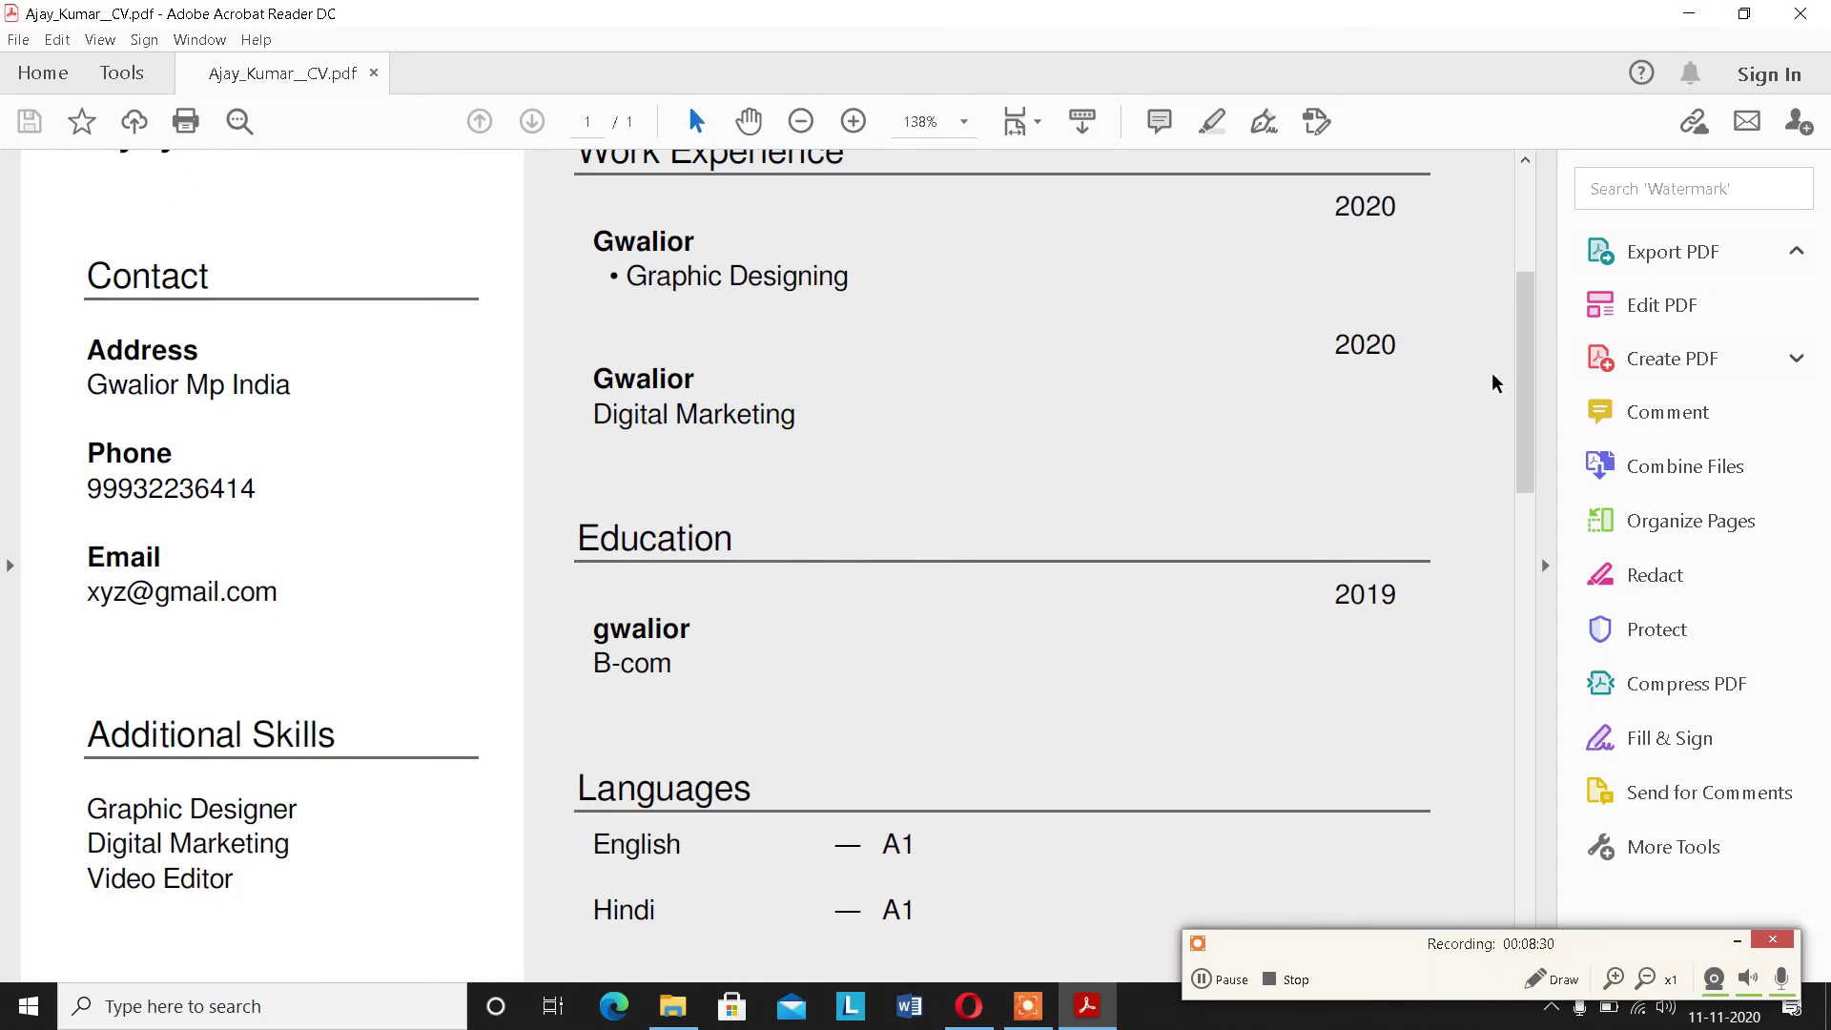
pyautogui.moveTo(1528, 364); pyautogui.dragTo(1528, 214)
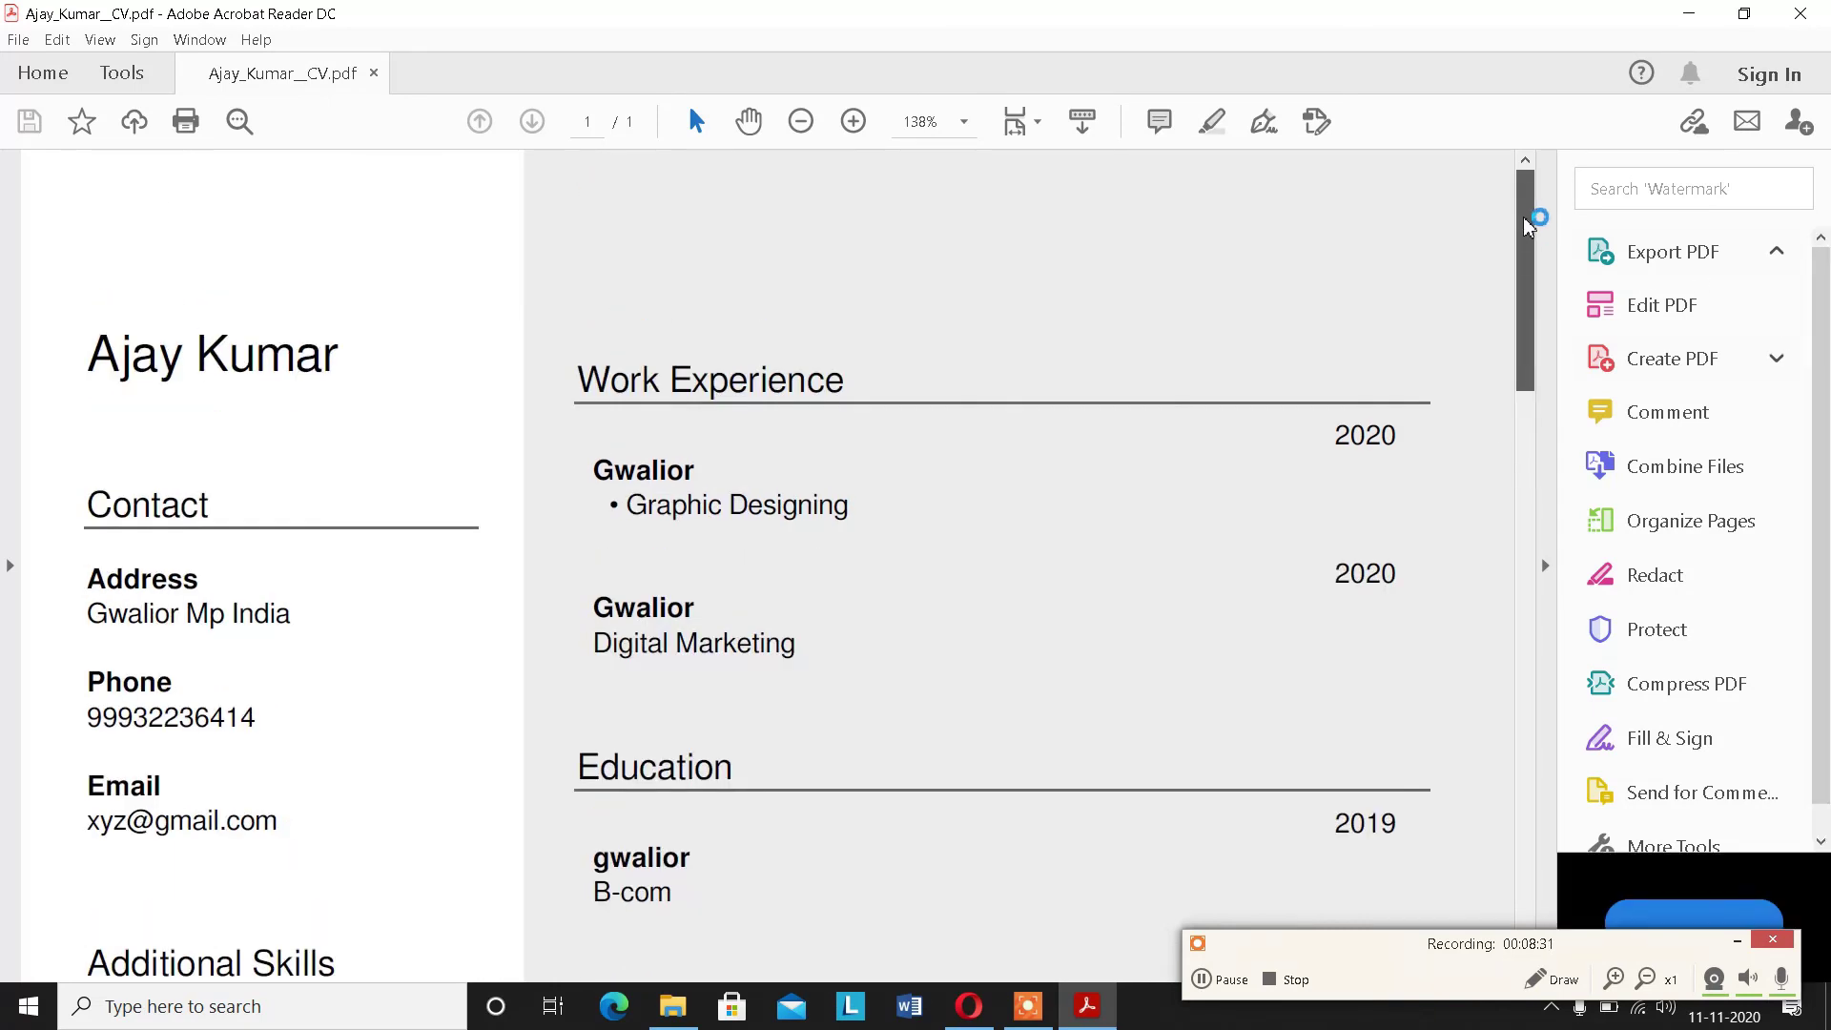
pyautogui.click(1527, 772)
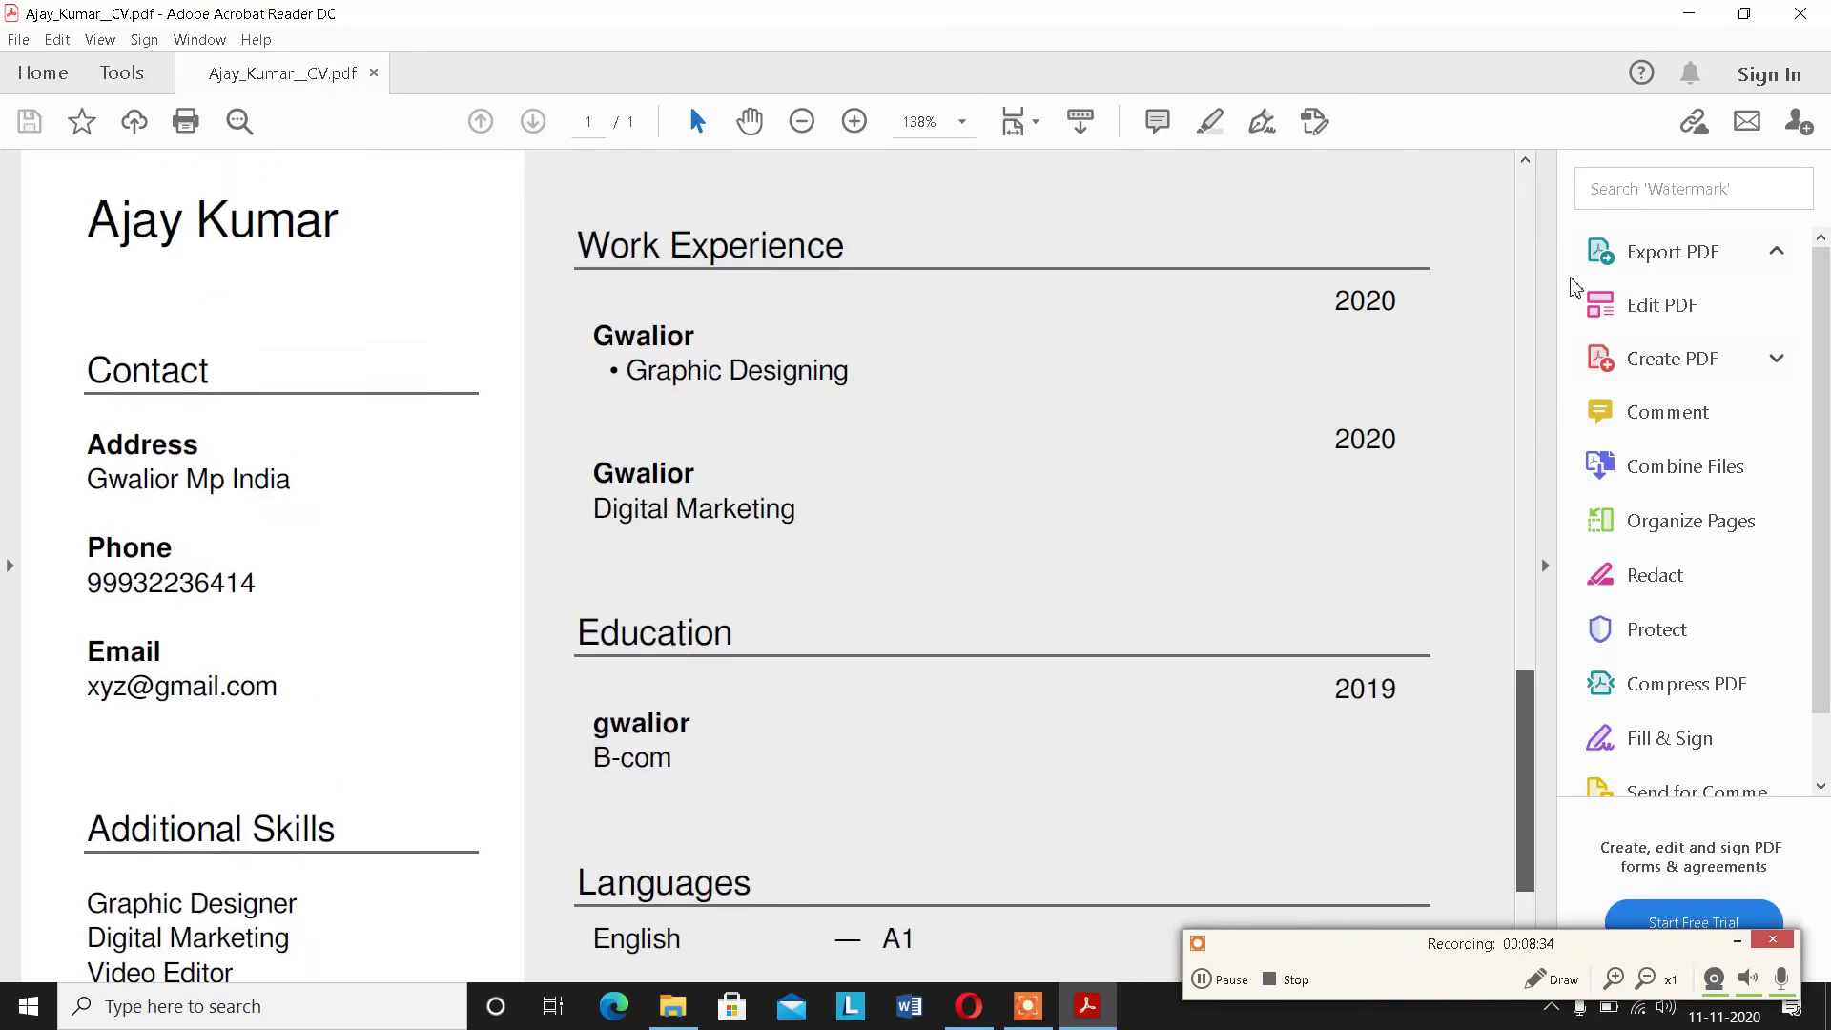
pyautogui.scroll(-2, 316, 418)
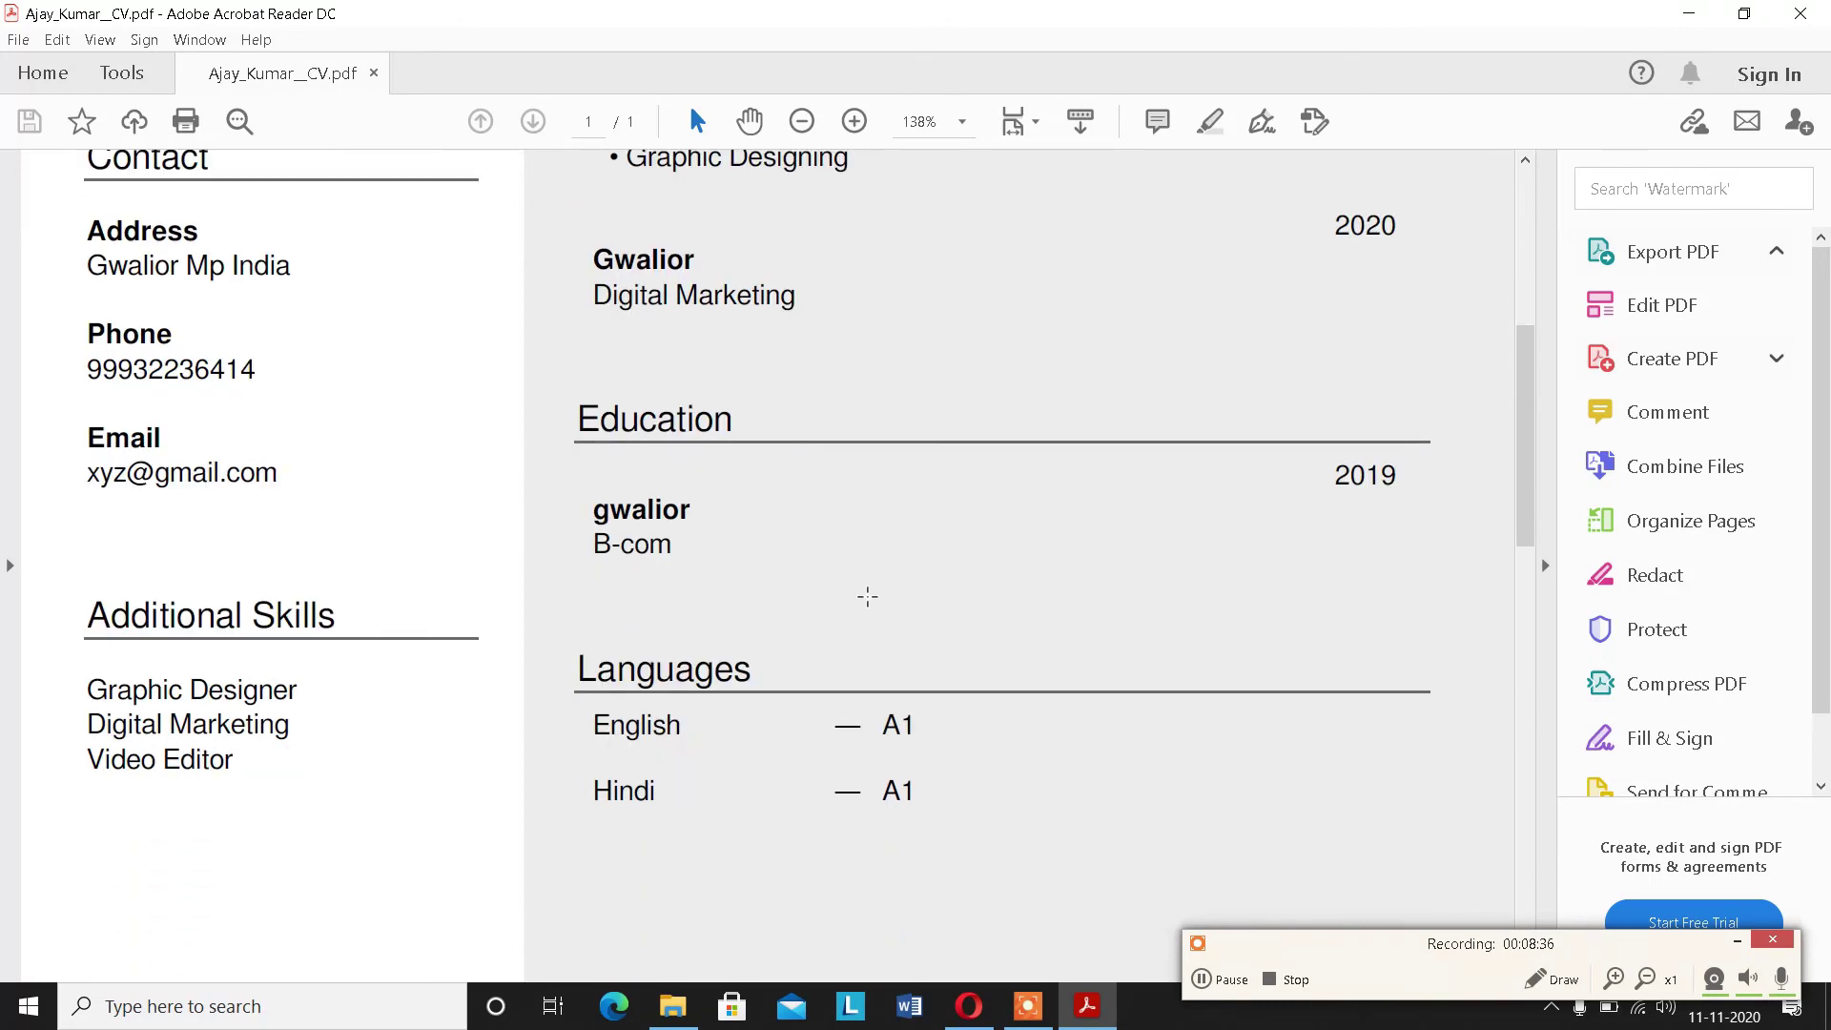
pyautogui.click(971, 1006)
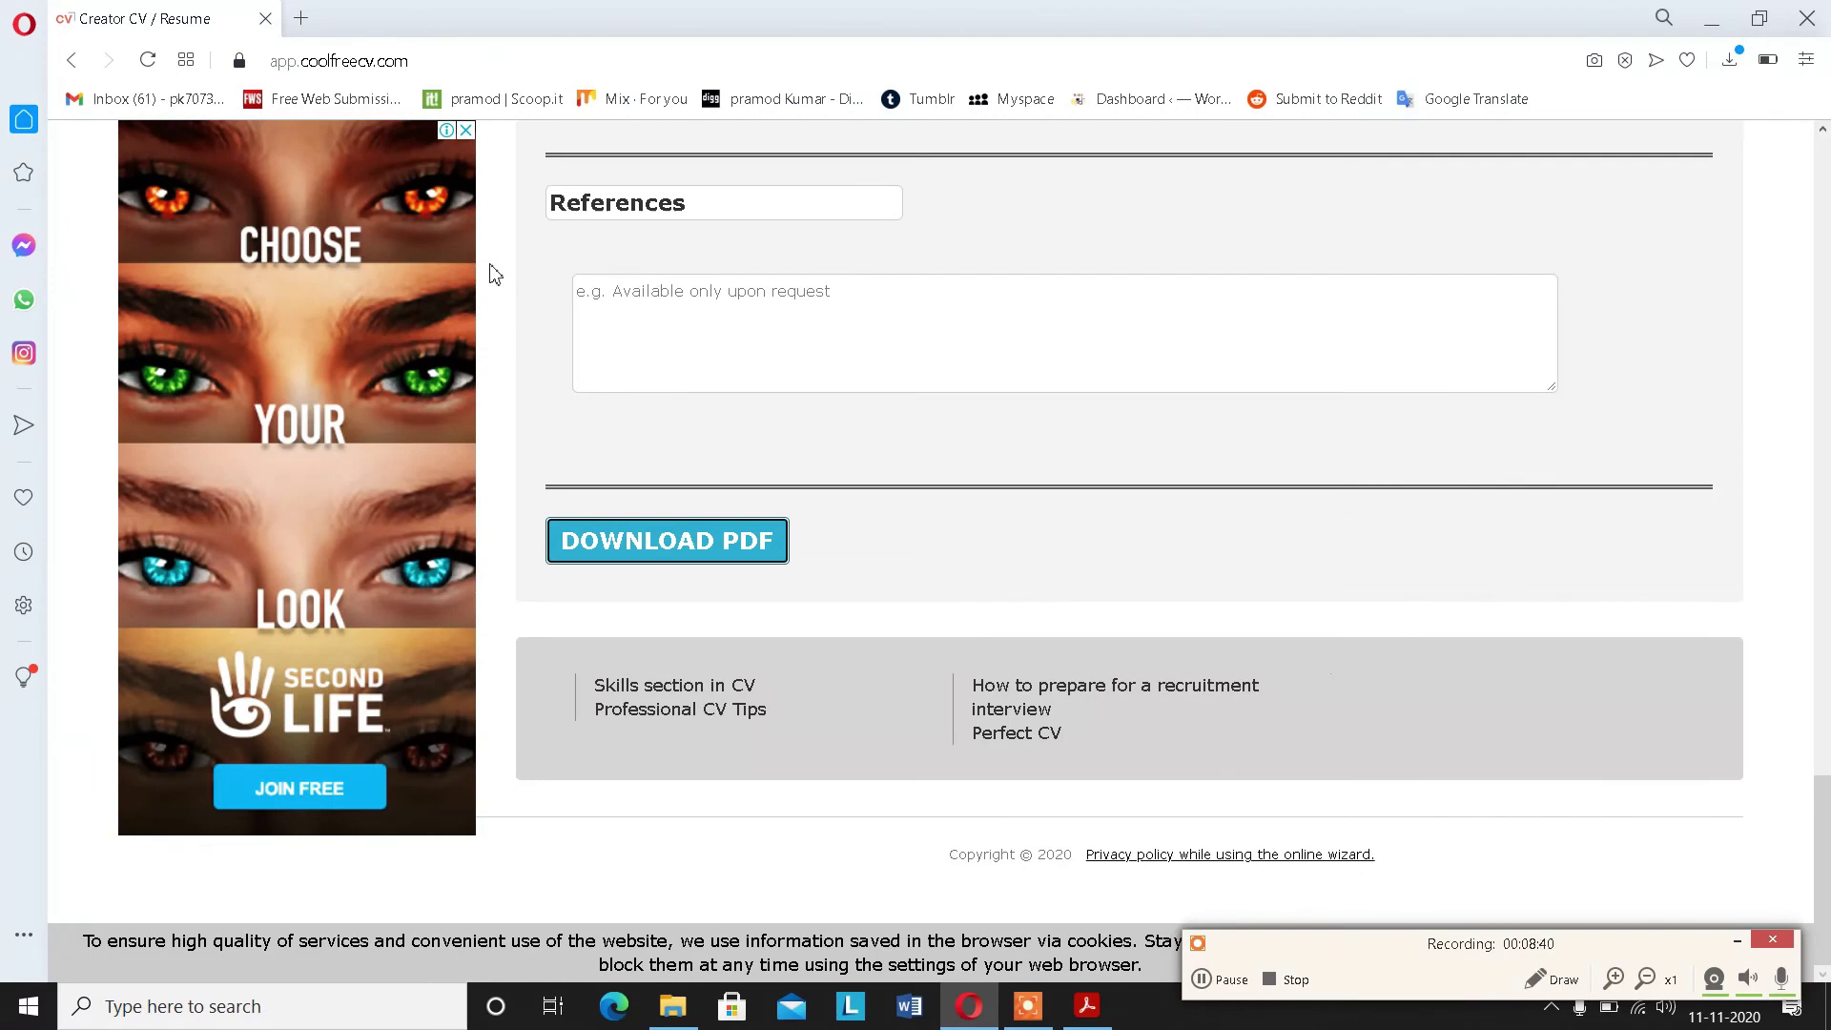
pyautogui.scroll(5, 763, 544)
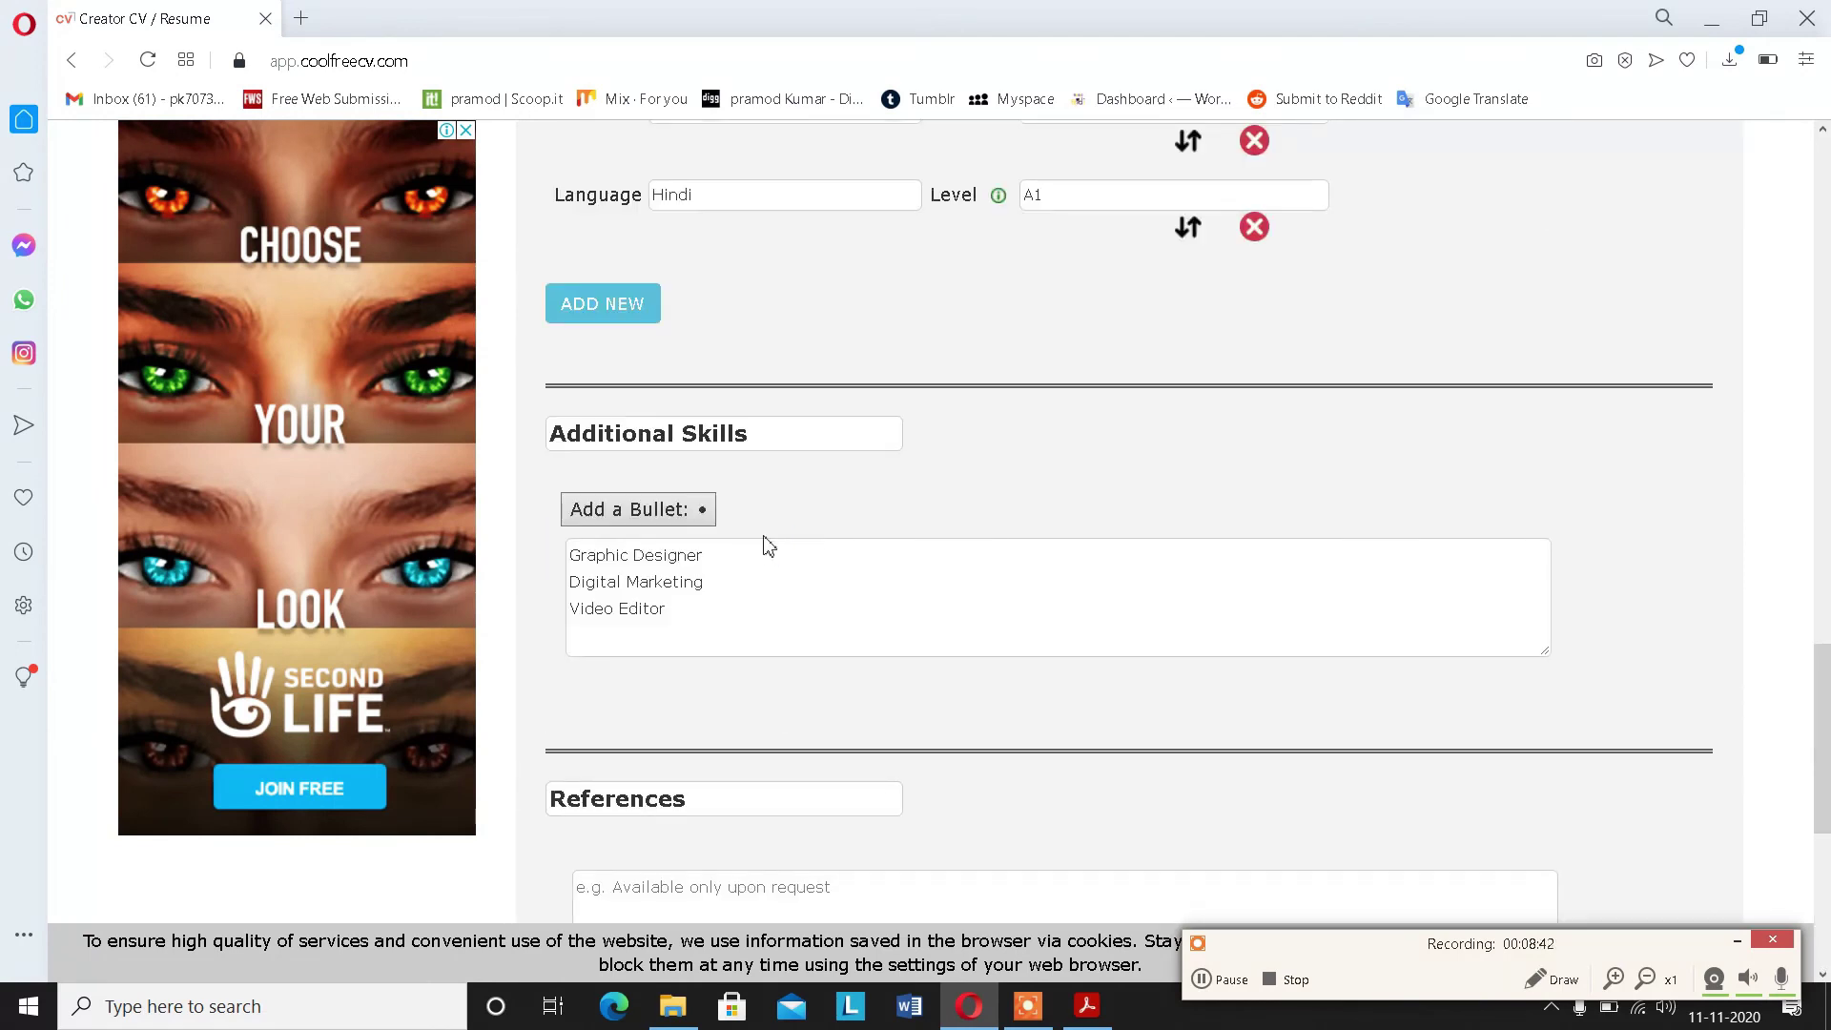
pyautogui.scroll(10, 993, 299)
pyautogui.scroll(10, 1044, 334)
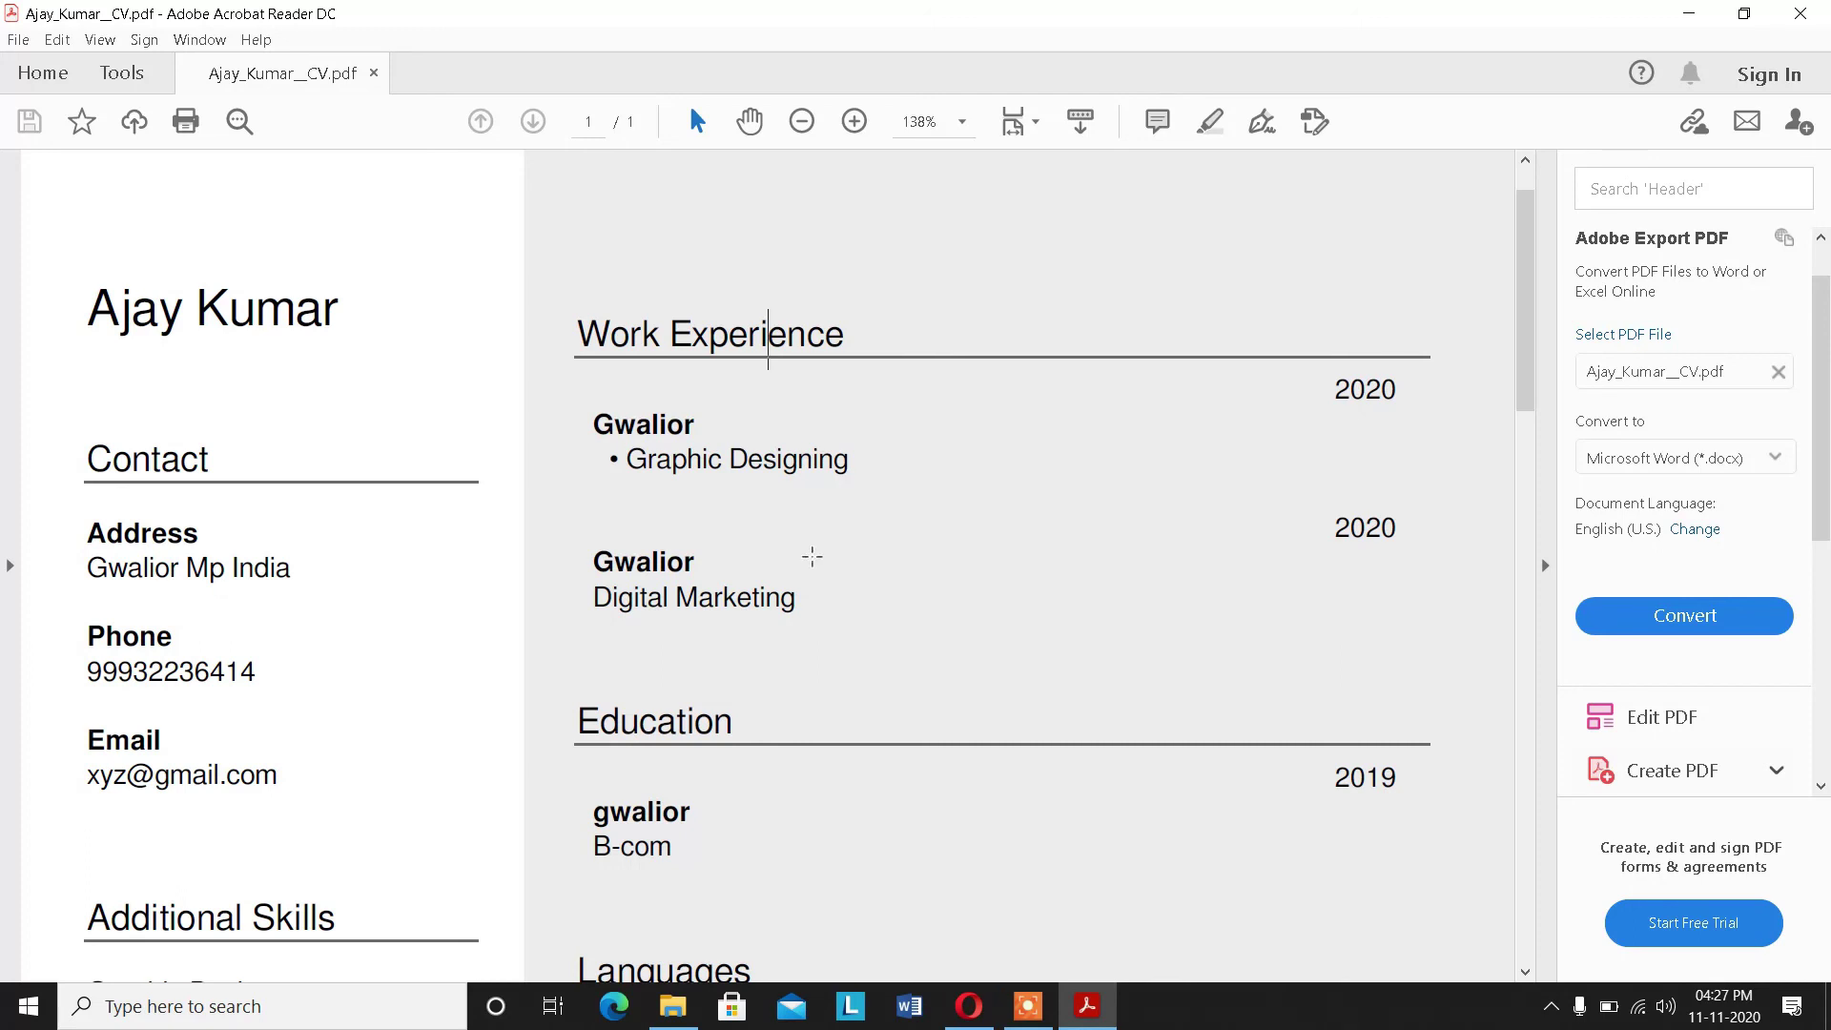
pyautogui.scroll(-1, 1041, 482)
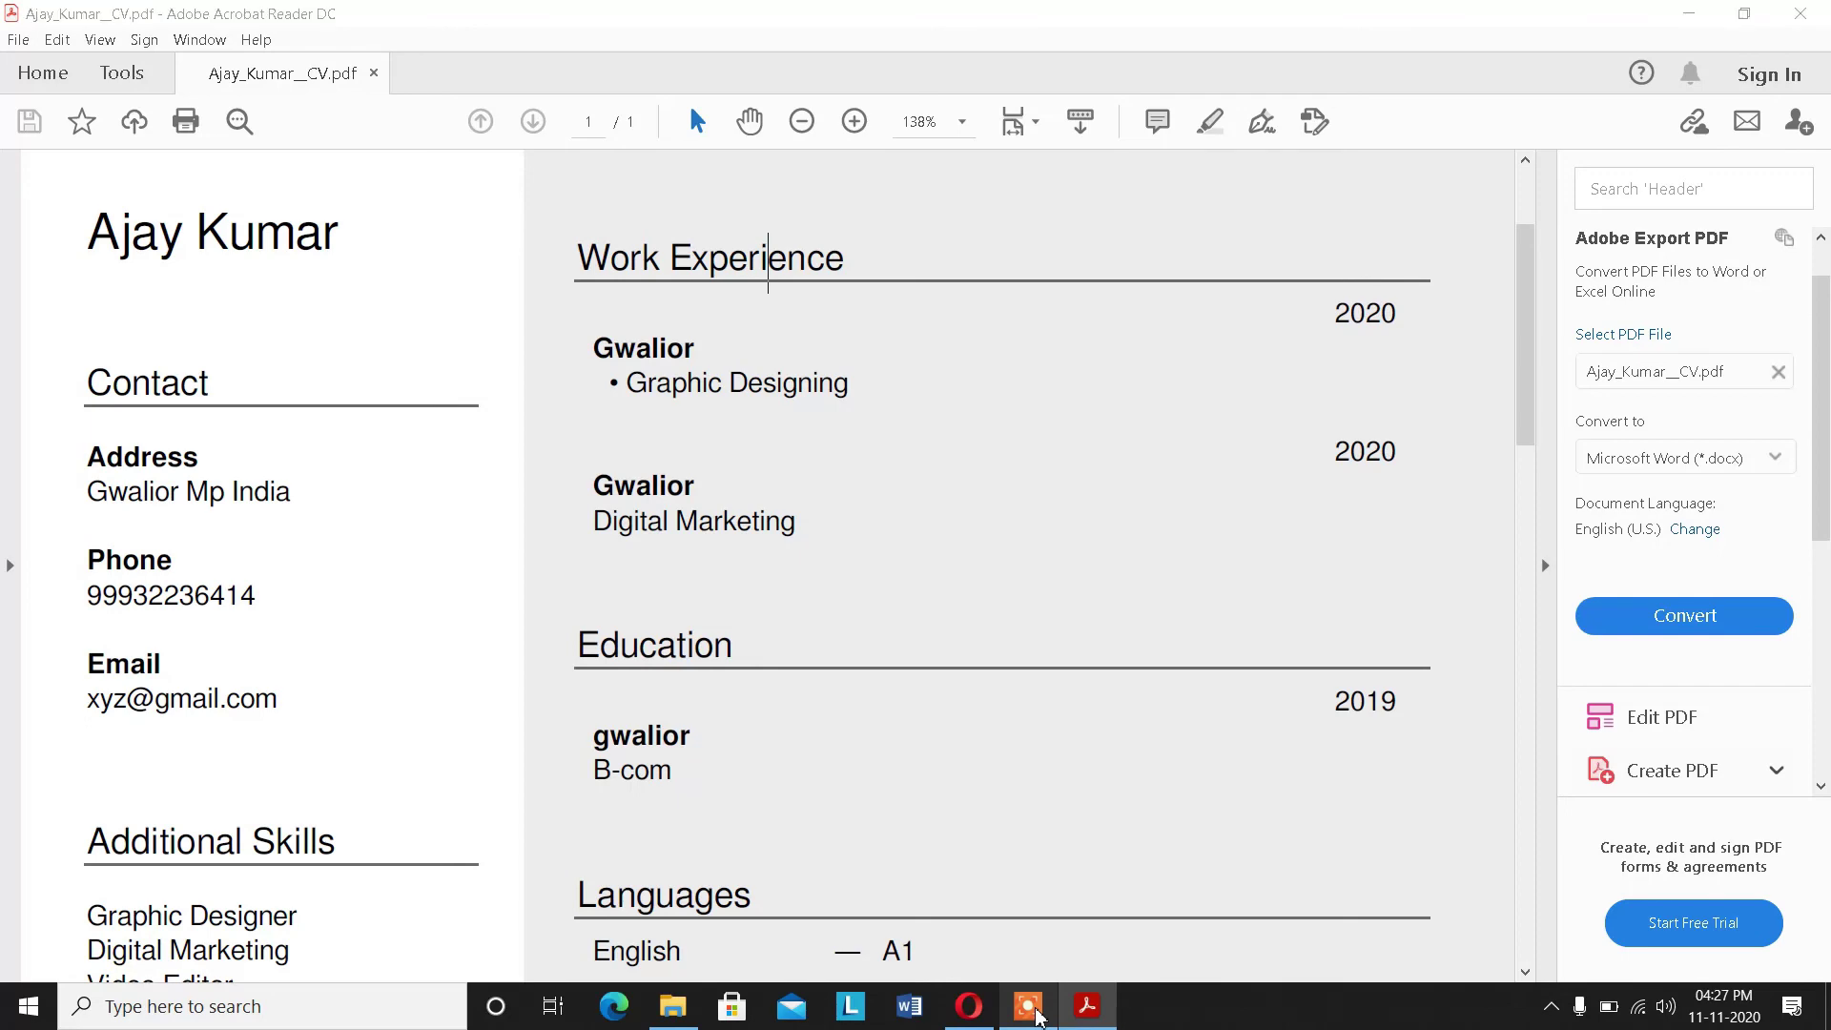